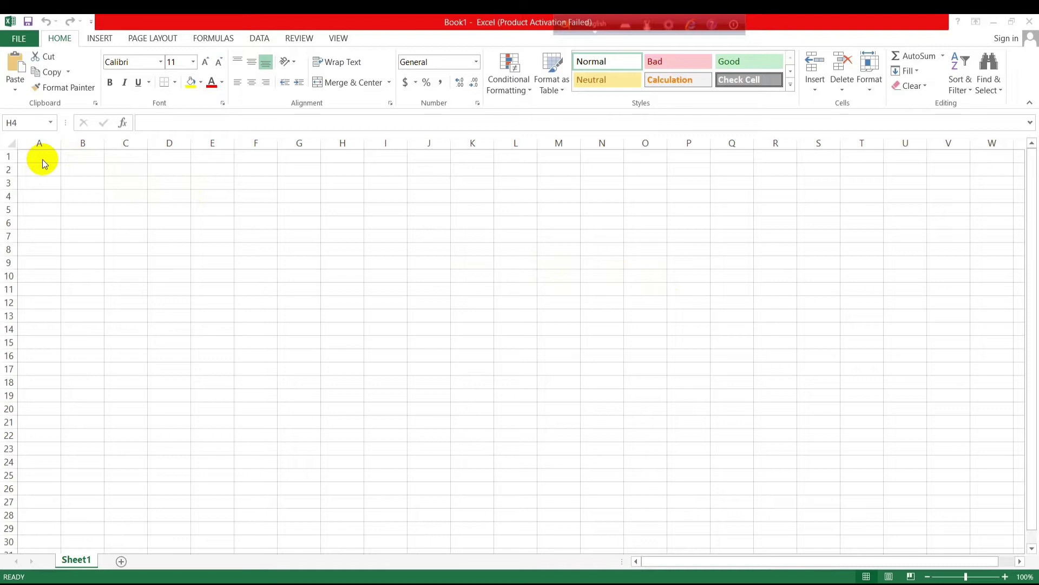
# Select single cells and the ranges A2:B3 and D8:E8 to practise selection.
pyautogui.click(66, 164)
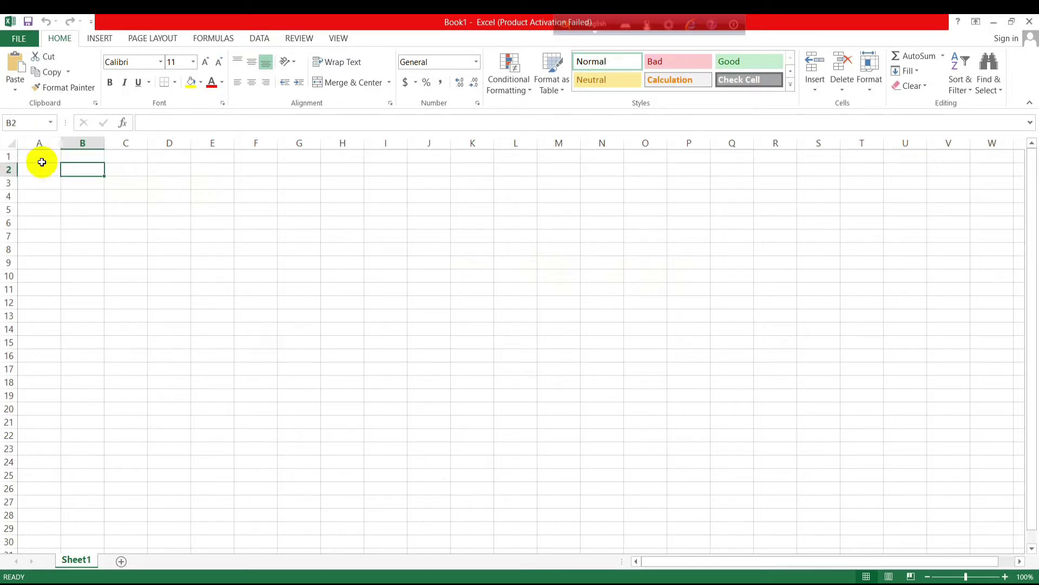
pyautogui.click(41, 158)
pyautogui.click(48, 168)
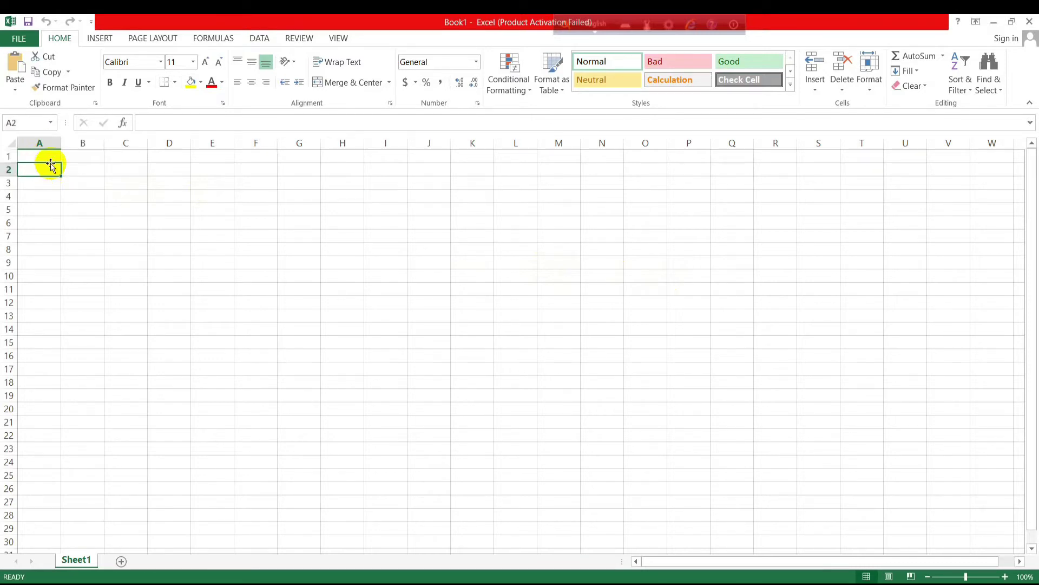
pyautogui.click(76, 192)
pyautogui.moveTo(38, 171); pyautogui.dragTo(82, 183)
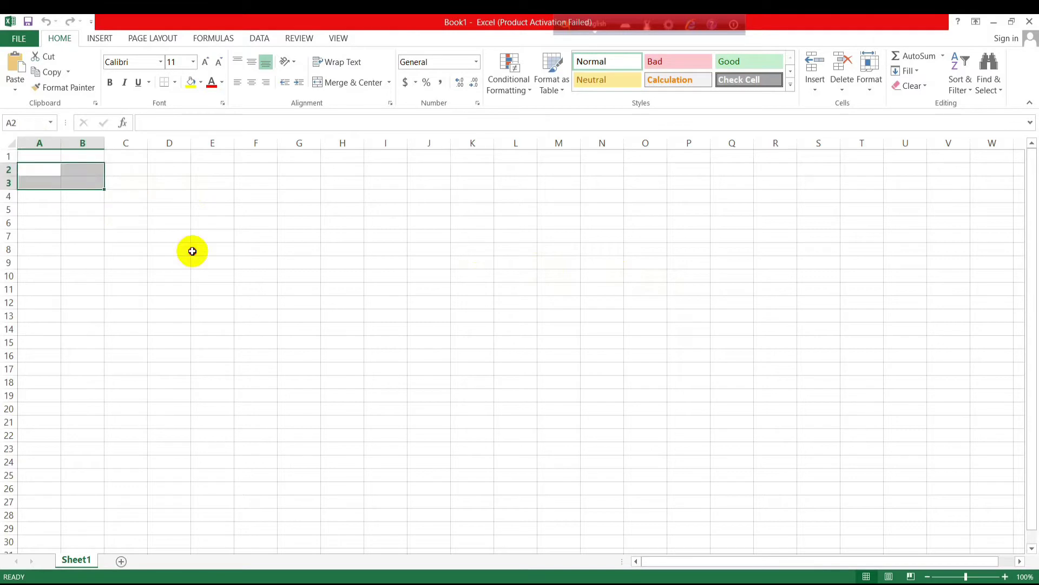
pyautogui.moveTo(192, 251); pyautogui.dragTo(174, 250)
pyautogui.click(115, 157)
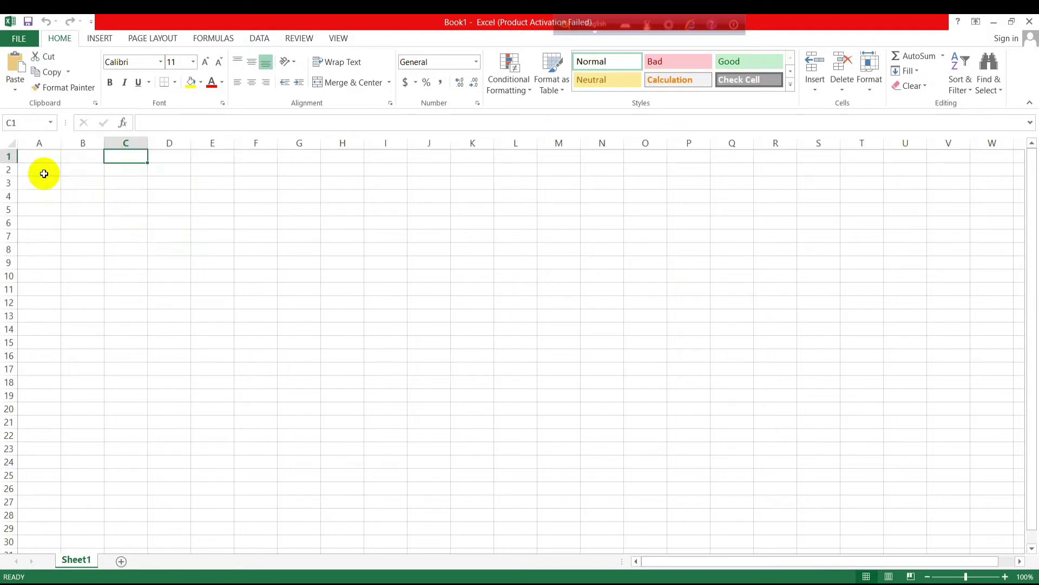
pyautogui.click(42, 168)
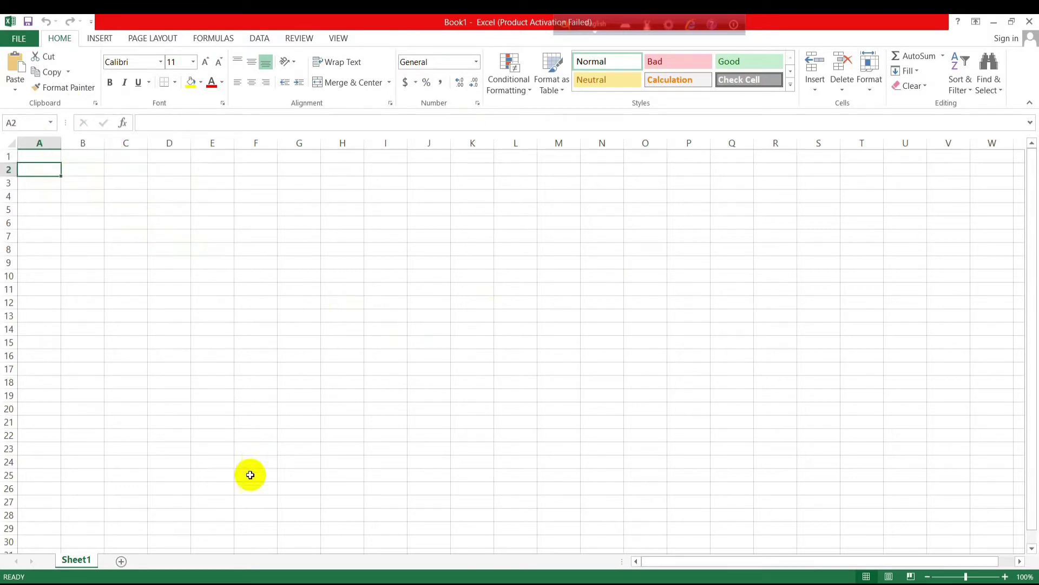
pyautogui.click(154, 326)
pyautogui.click(209, 249)
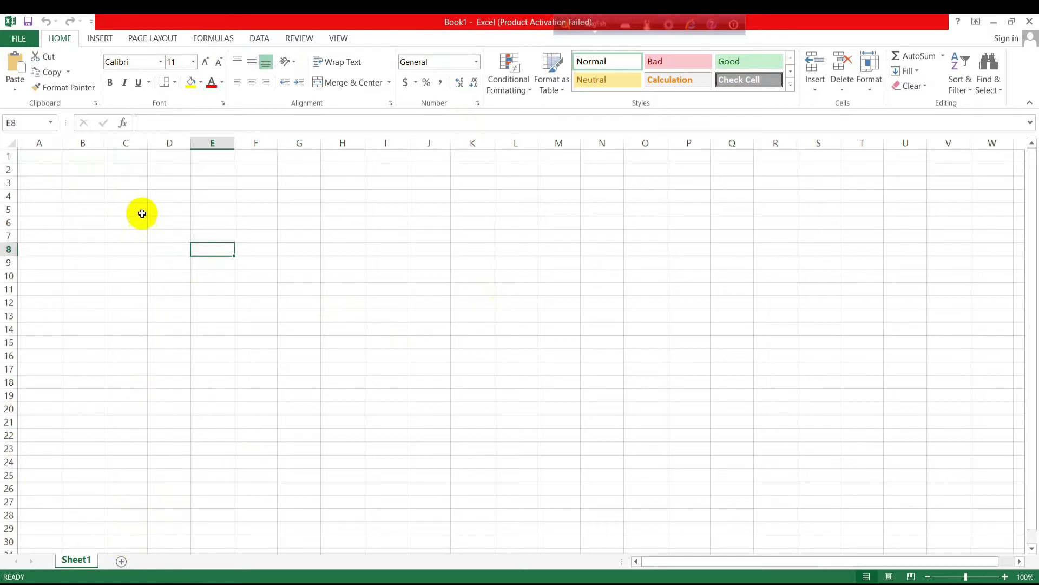
pyautogui.click(141, 214)
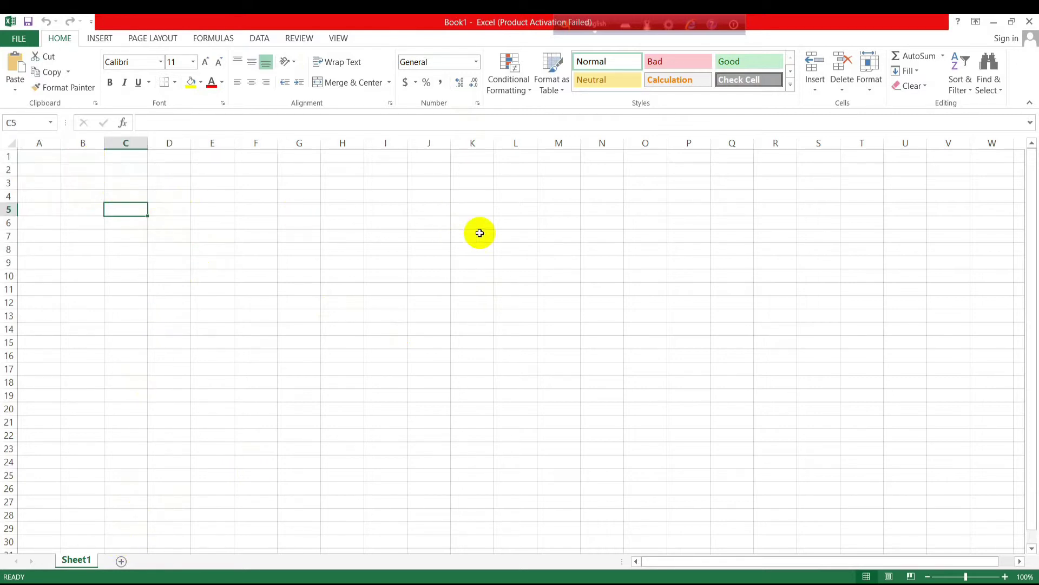
# Select columns F, B and C, plus cells E2, C3, B3 and E6:E7.
pyautogui.click(255, 143)
pyautogui.click(225, 166)
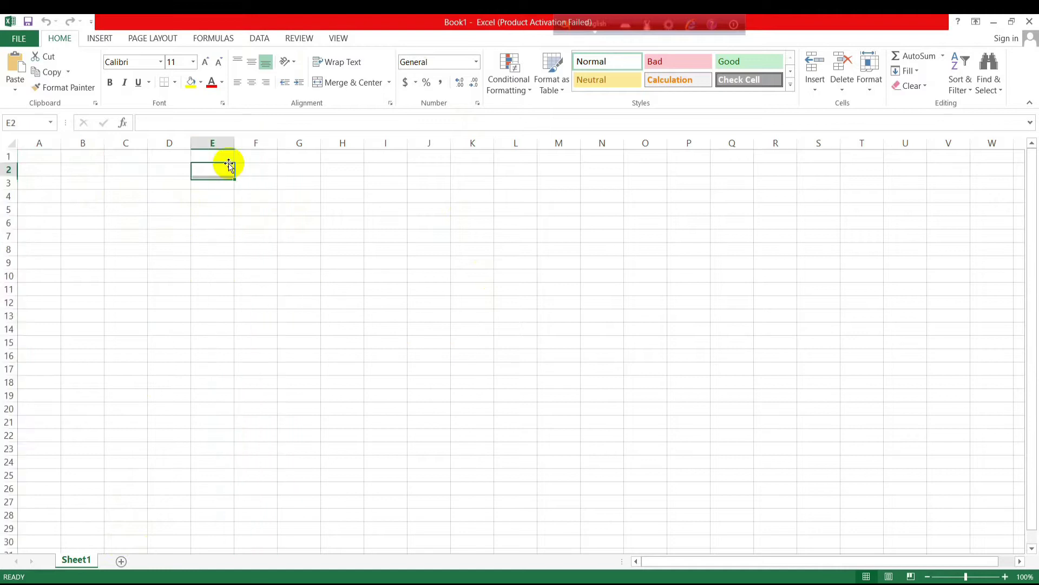
pyautogui.click(118, 180)
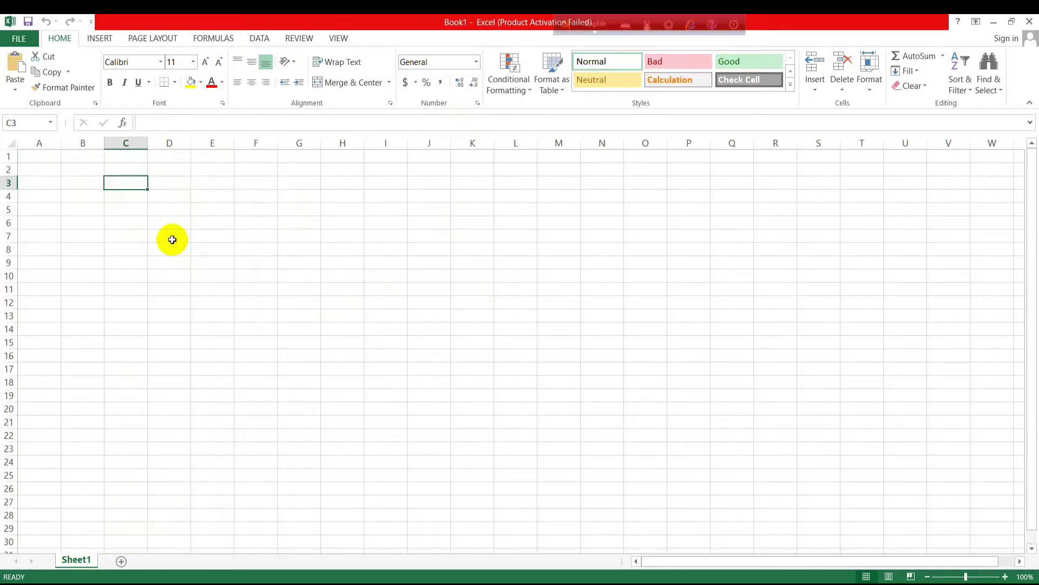
pyautogui.click(81, 183)
pyautogui.click(83, 143)
pyautogui.moveTo(198, 223); pyautogui.dragTo(198, 237)
pyautogui.click(132, 143)
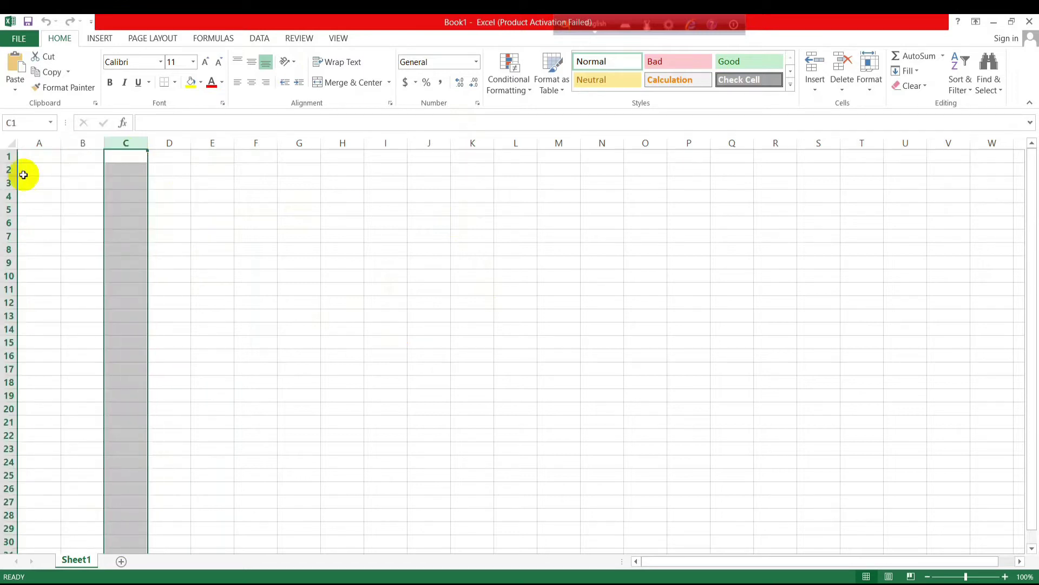
# Select whole columns B through E and rows 1, 2, 6 and 14, ending at A1.
pyautogui.click(7, 171)
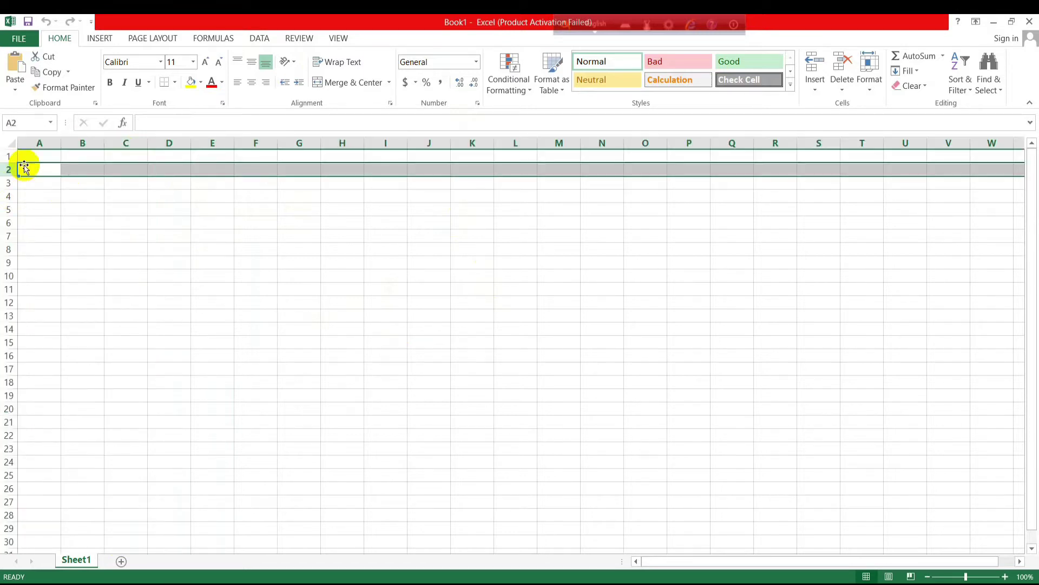
pyautogui.click(86, 142)
pyautogui.click(121, 142)
pyautogui.click(158, 143)
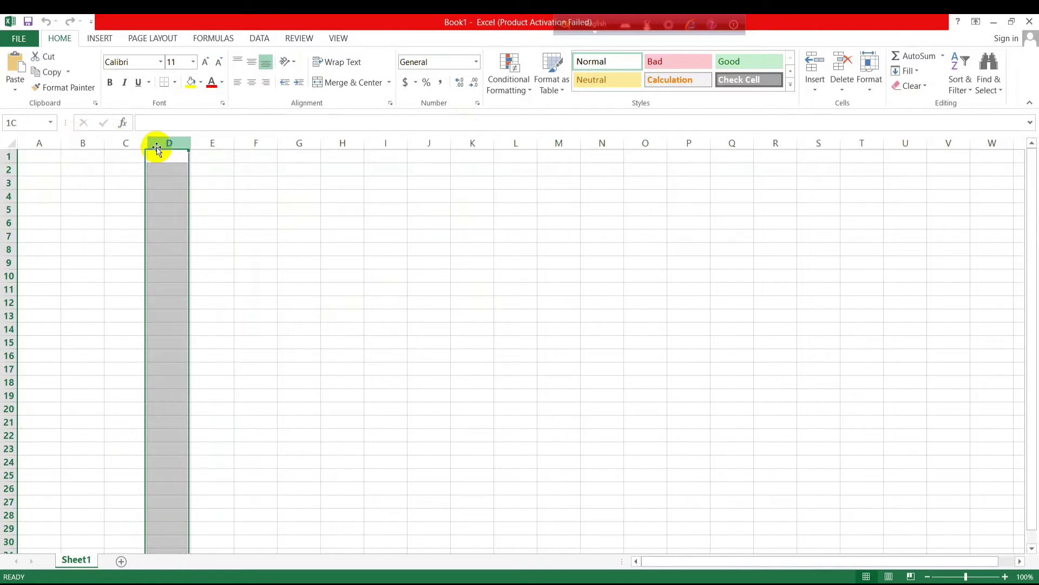
pyautogui.click(225, 142)
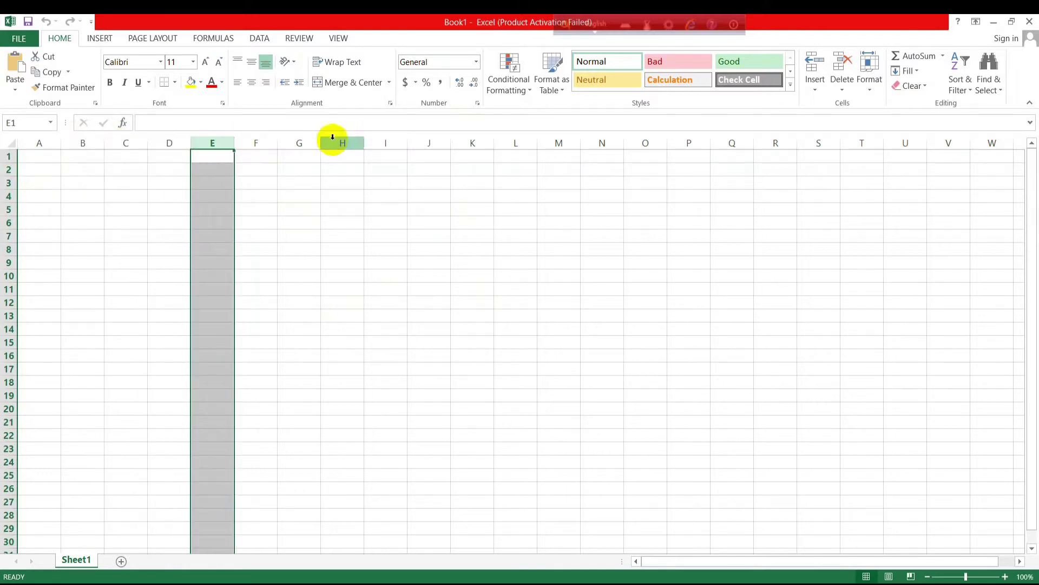
pyautogui.click(74, 181)
pyautogui.click(6, 157)
pyautogui.click(8, 223)
pyautogui.click(8, 329)
pyautogui.click(143, 281)
pyautogui.click(118, 192)
pyautogui.click(52, 170)
pyautogui.click(47, 156)
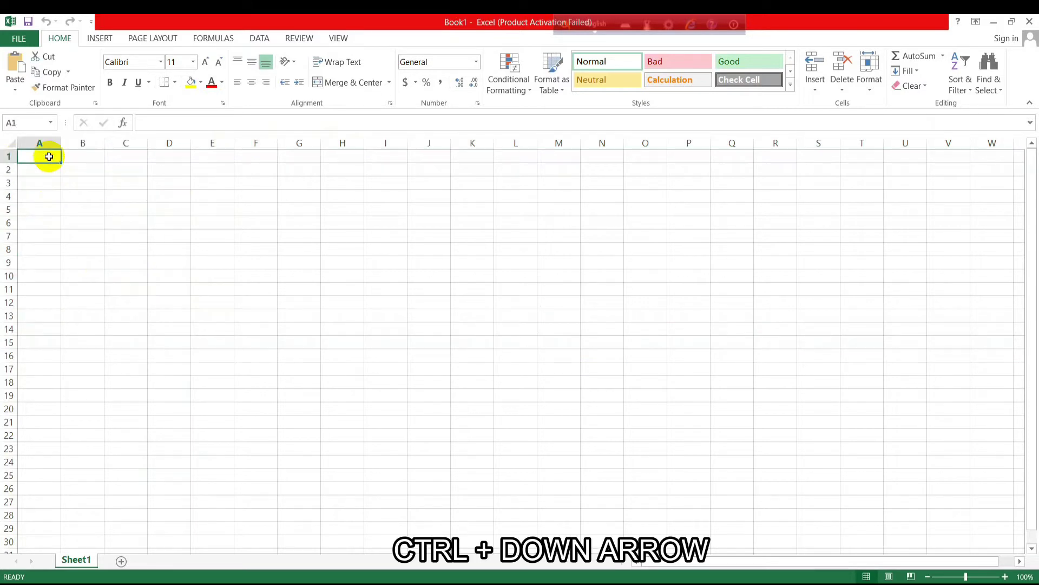
# Jump to the sheet's last row and last column XFD with Ctrl+arrows, returning to A1.
pyautogui.hotkey('ctrl', 'Down')
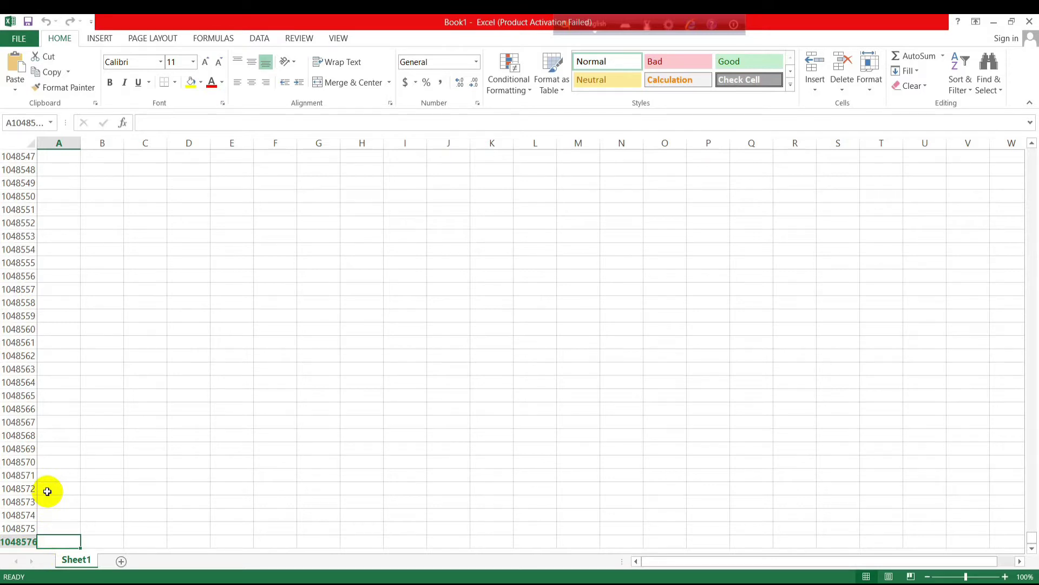
pyautogui.hotkey('ctrl', 'Up')
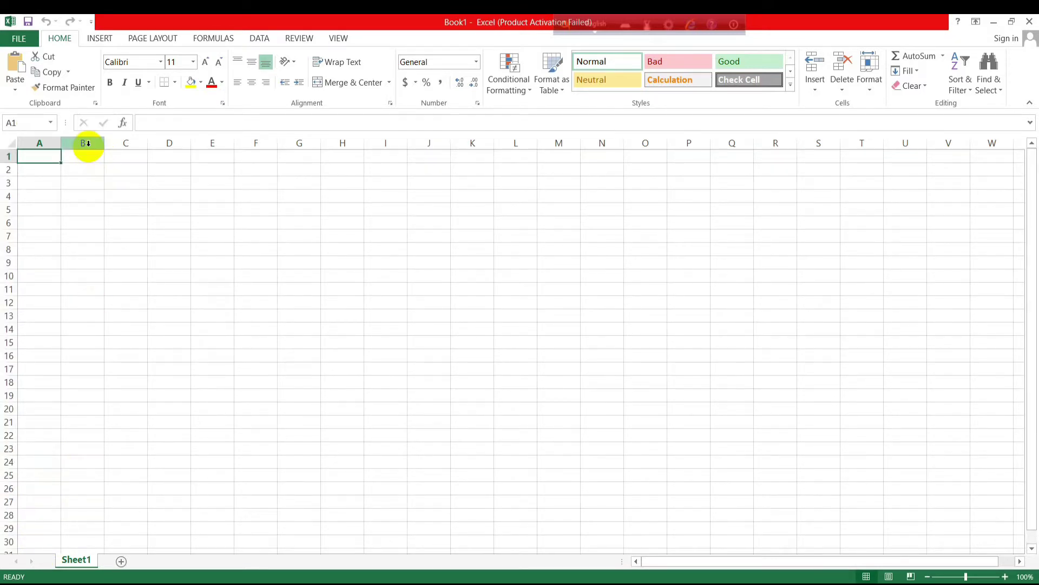
pyautogui.hotkey('ctrl', 'Right')
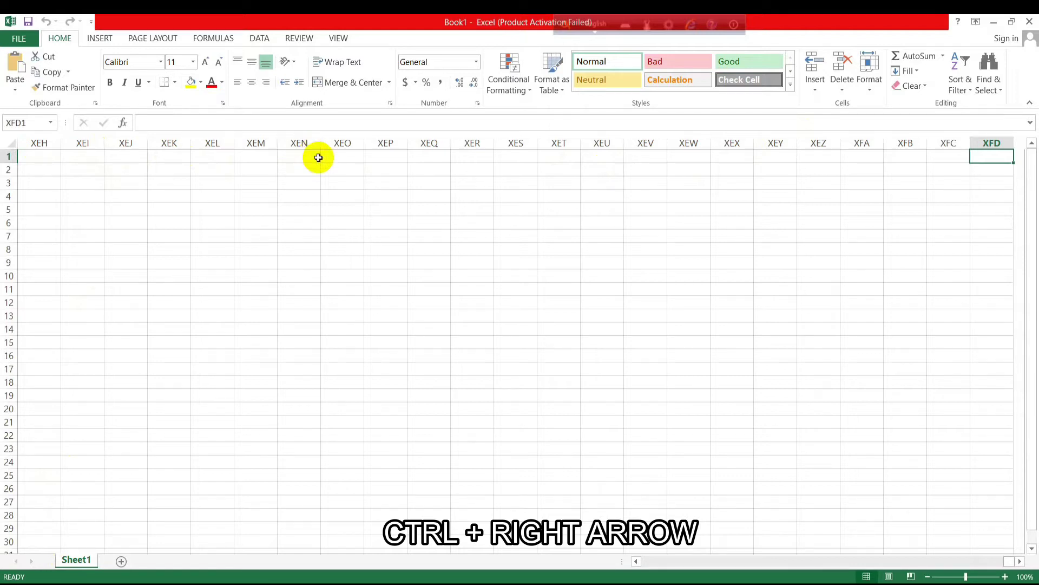
pyautogui.click(991, 144)
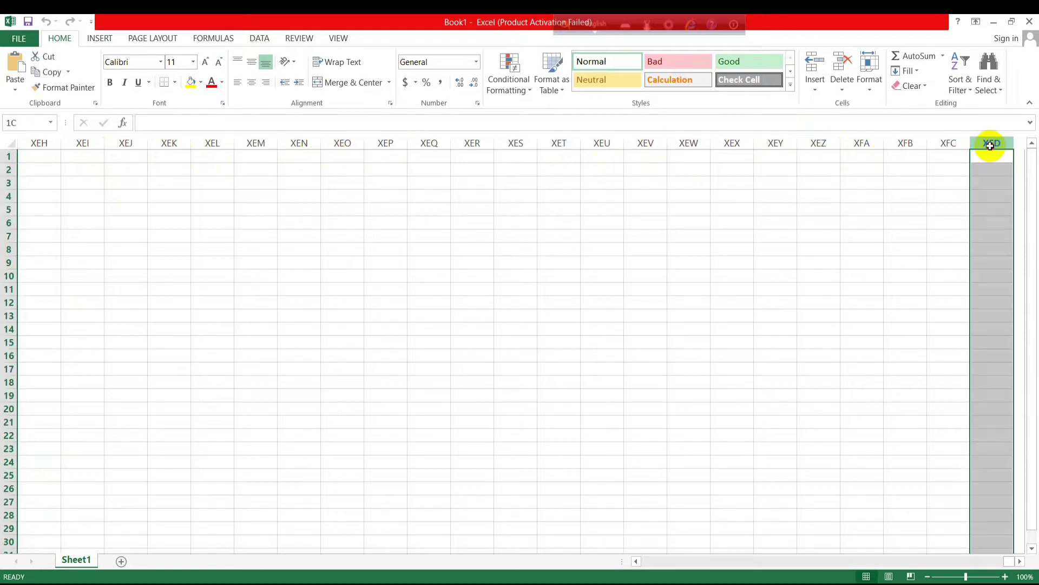
pyautogui.click(43, 143)
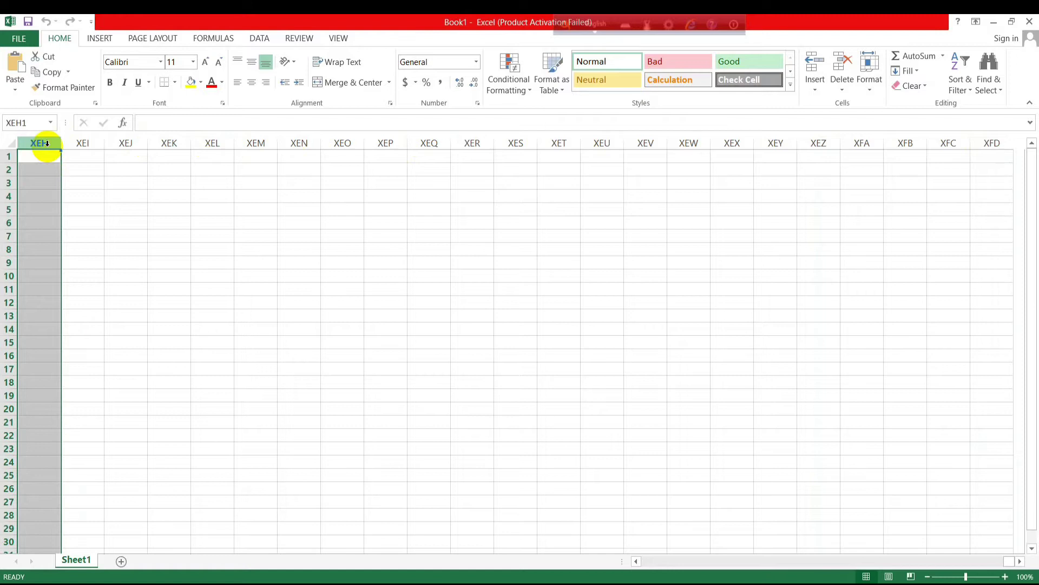
pyautogui.hotkey('ctrl', 'Home')
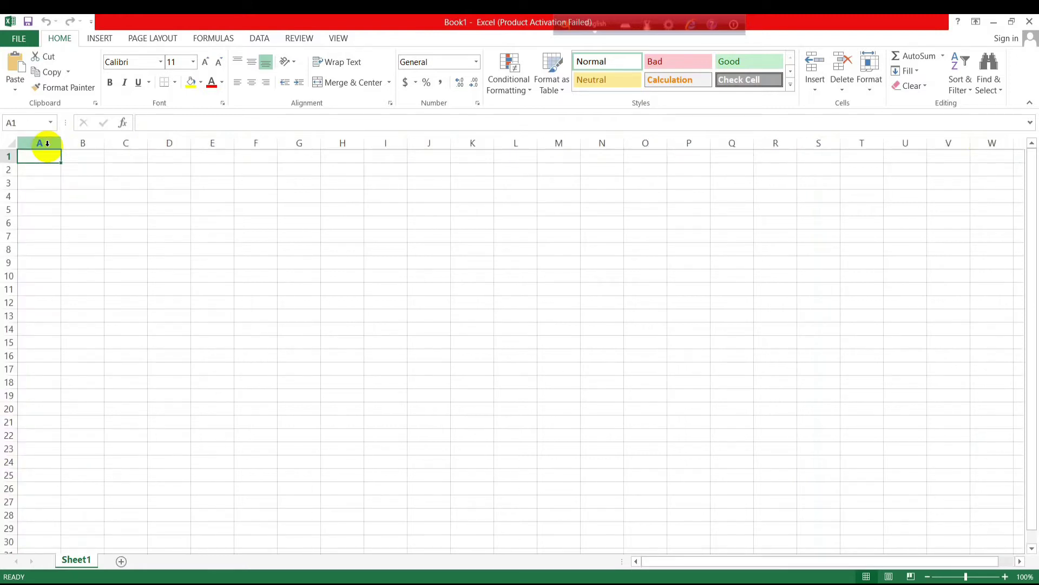
pyautogui.hotkey('ctrl', 'Right')
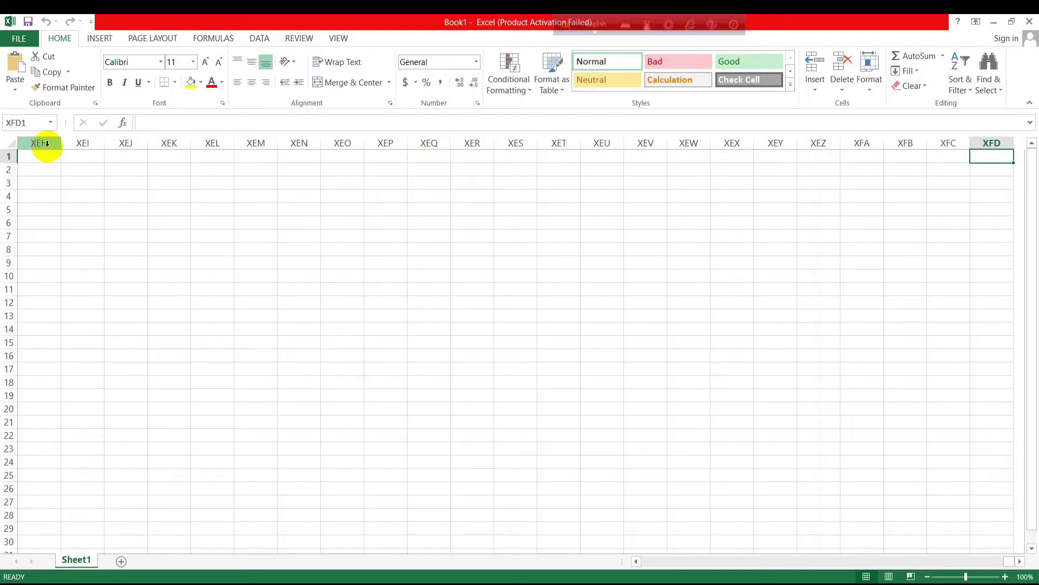
pyautogui.hotkey('ctrl', 'Left')
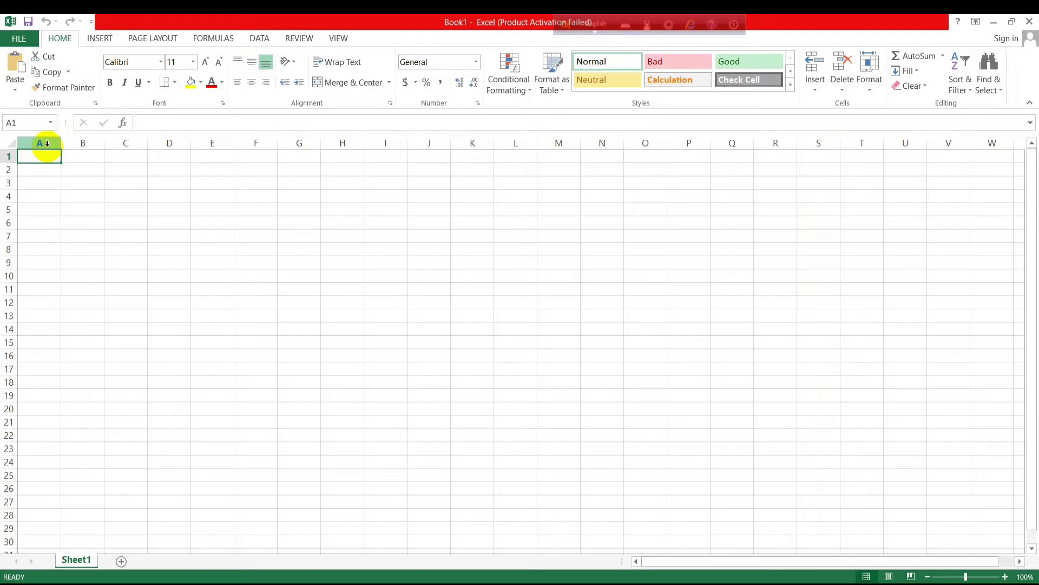
pyautogui.hotkey('ctrl', 'Down')
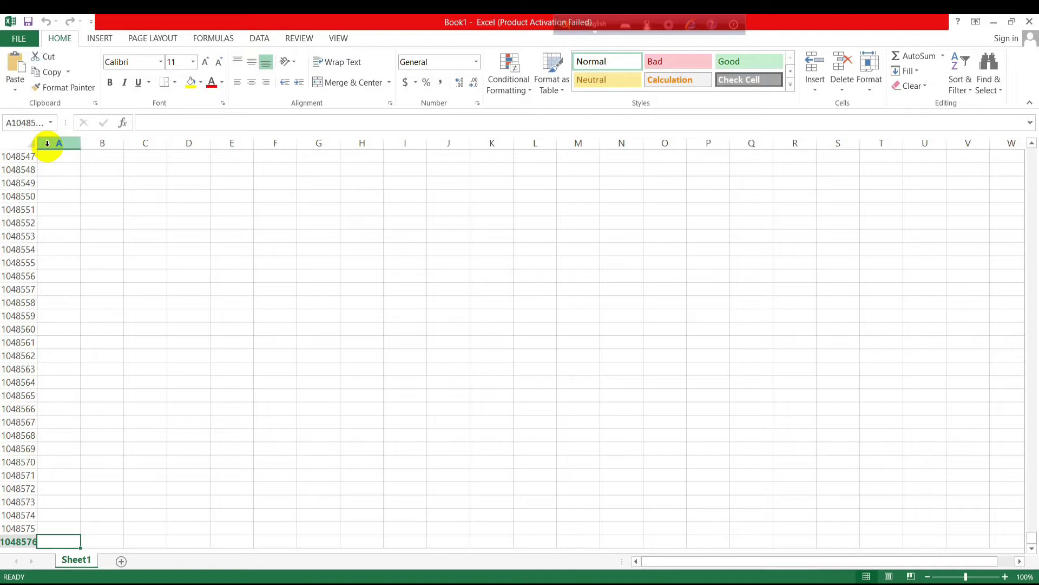
pyautogui.hotkey('ctrl', 'Up')
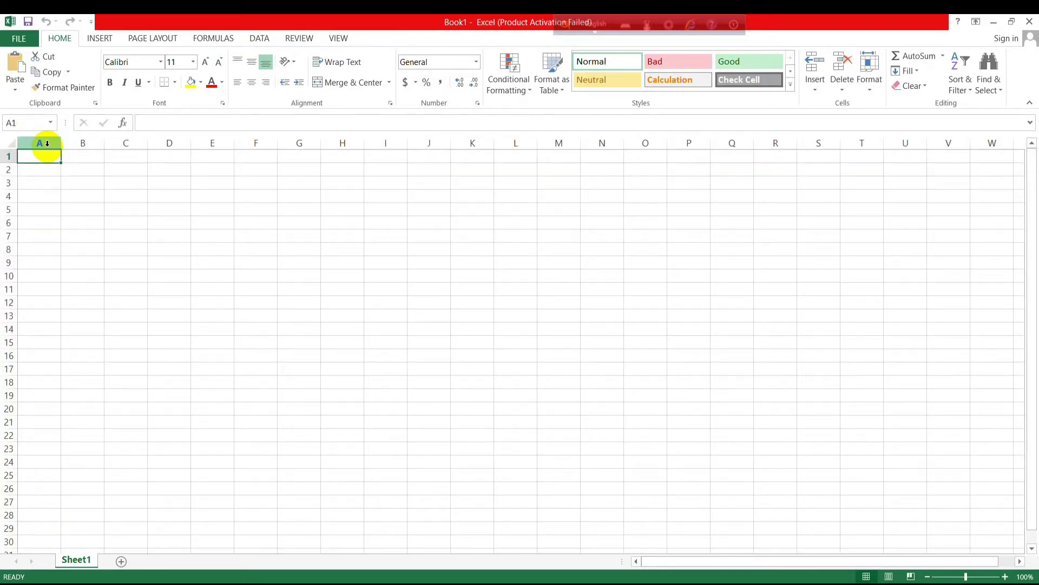
# Move the active cell a step at a time with the arrow keys around B2–C4.
pyautogui.press('Down')
pyautogui.press('Down')
pyautogui.press('Down')
pyautogui.press('Up')
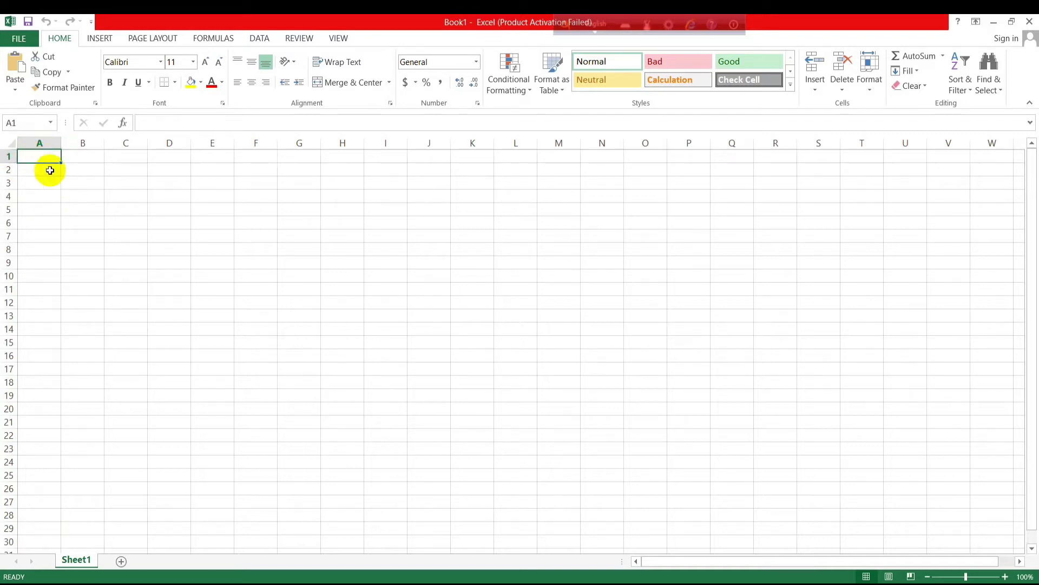
pyautogui.press('Right')
pyautogui.press('Down')
pyautogui.press('Right')
pyautogui.press('Left')
pyautogui.press('Up')
pyautogui.press('Up')
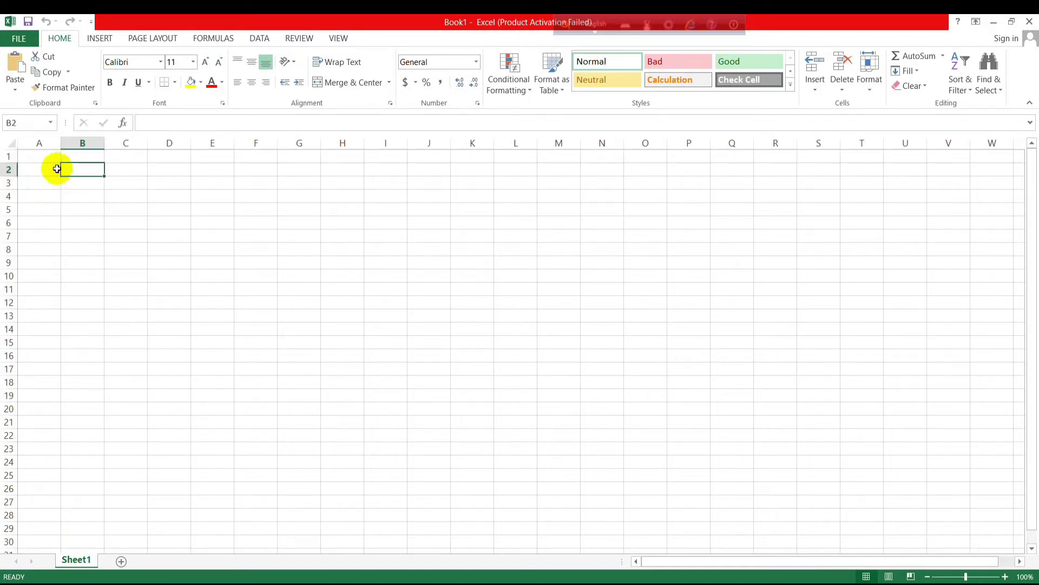
# Select scattered cells H5, L11, N11, M9, M12, O9, R11 and C5.
pyautogui.click(327, 211)
pyautogui.click(525, 285)
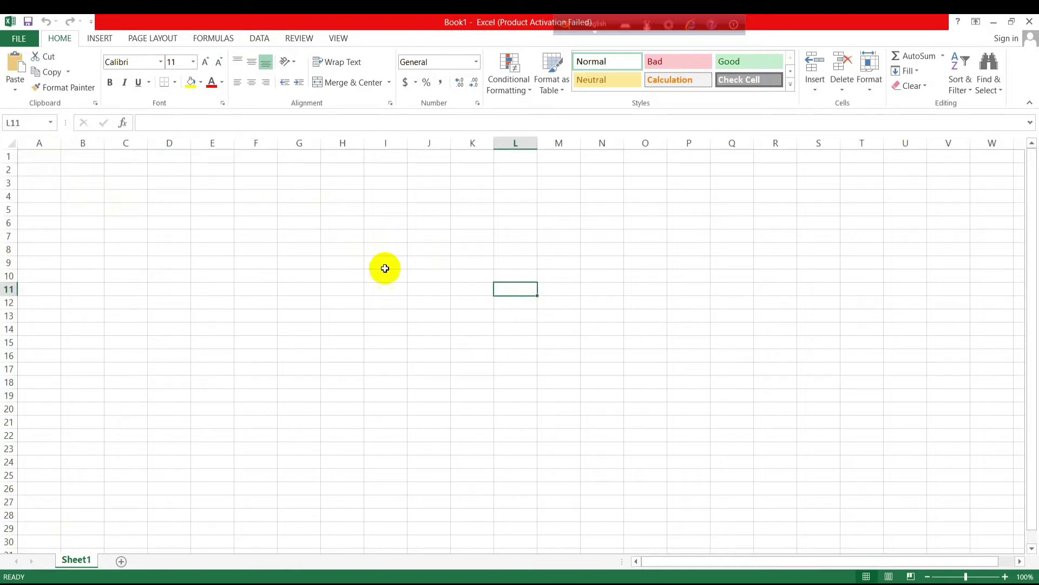
pyautogui.click(613, 287)
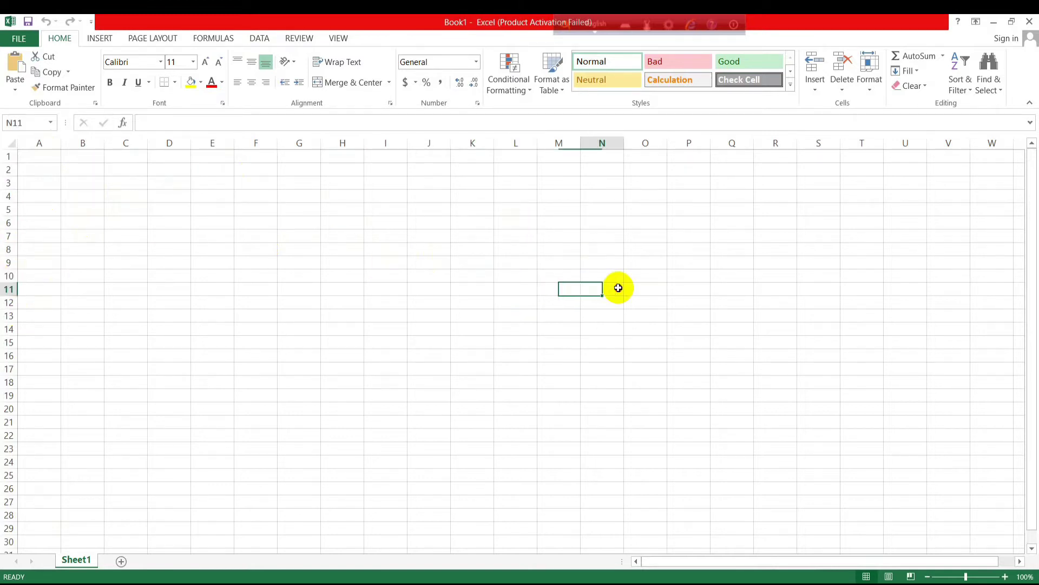
pyautogui.click(552, 261)
pyautogui.click(557, 302)
pyautogui.click(553, 261)
pyautogui.click(665, 262)
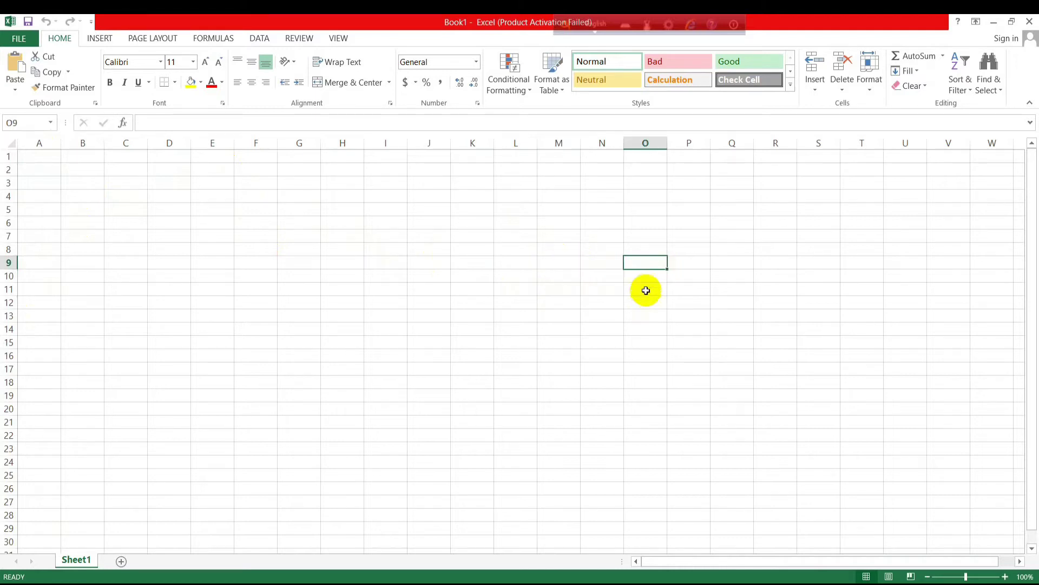
pyautogui.press('Down')
pyautogui.press('Down')
pyautogui.press('Right')
pyautogui.press('Right')
pyautogui.press('Right')
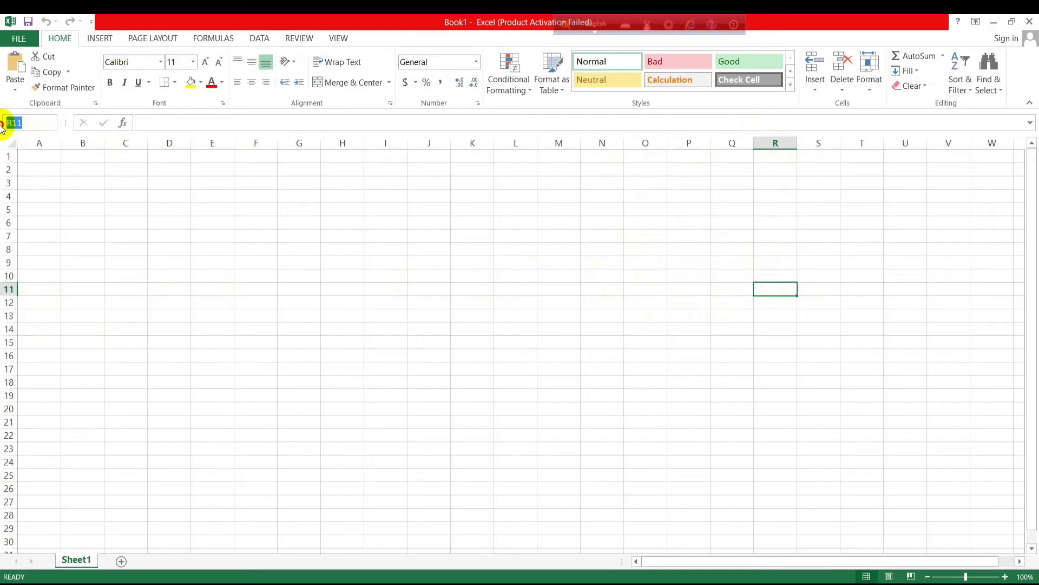
pyautogui.click(124, 211)
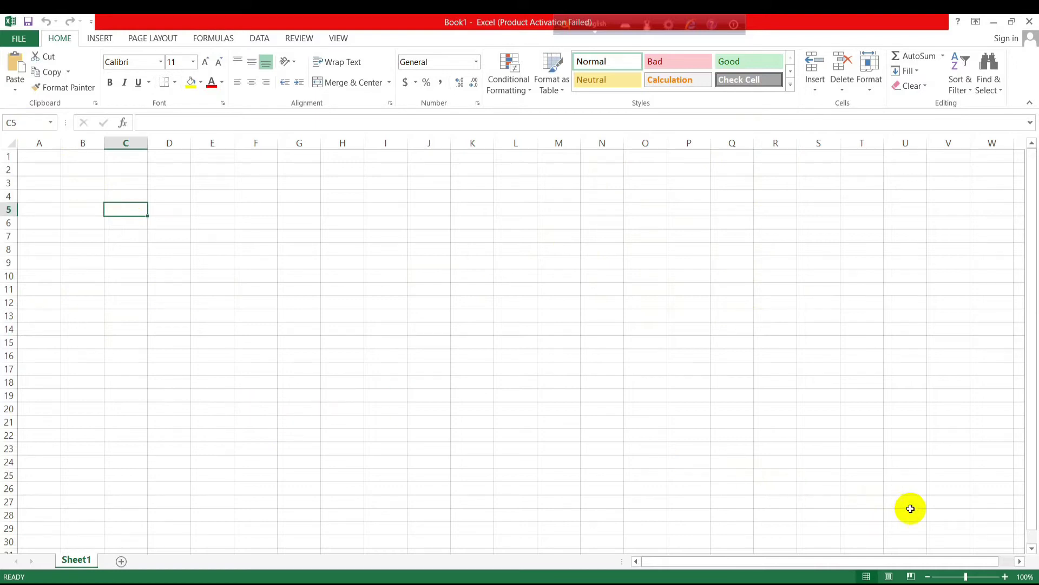
# Select V28 and inspect its Name Box address, then pick H10, L12, O12 and L10.
pyautogui.click(944, 517)
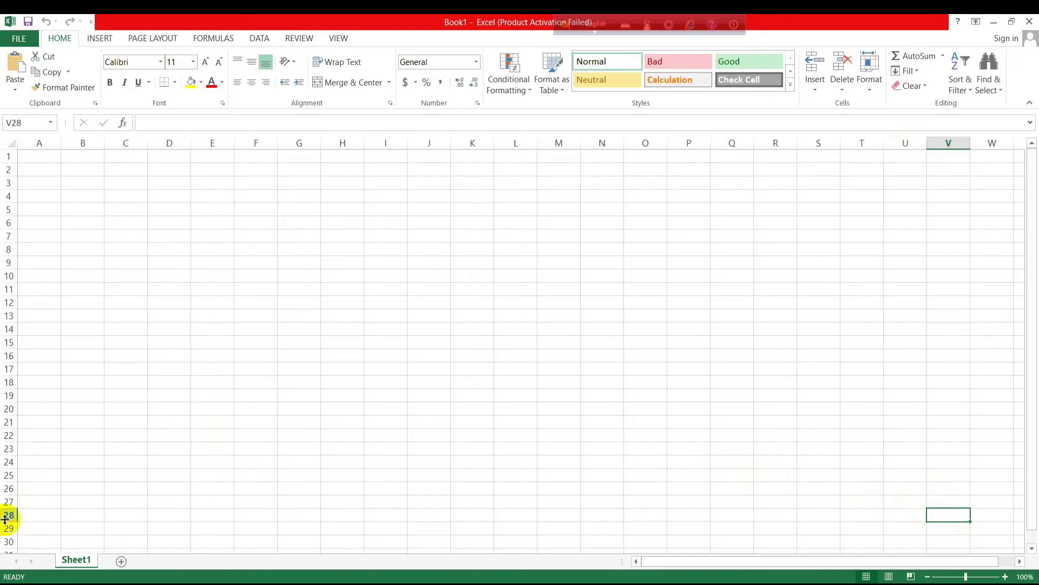
pyautogui.click(24, 123)
pyautogui.click(203, 123)
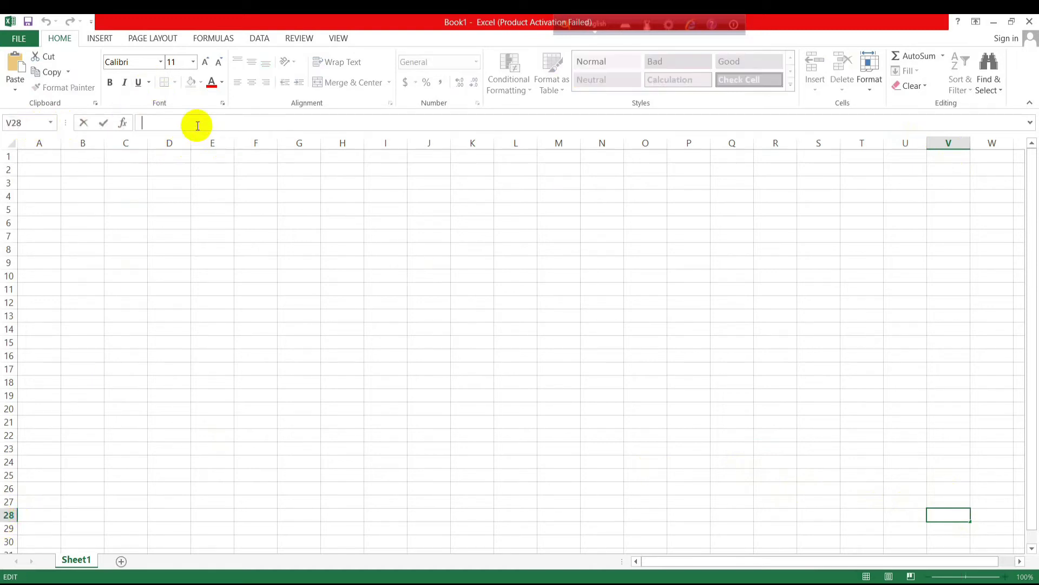
pyautogui.click(331, 270)
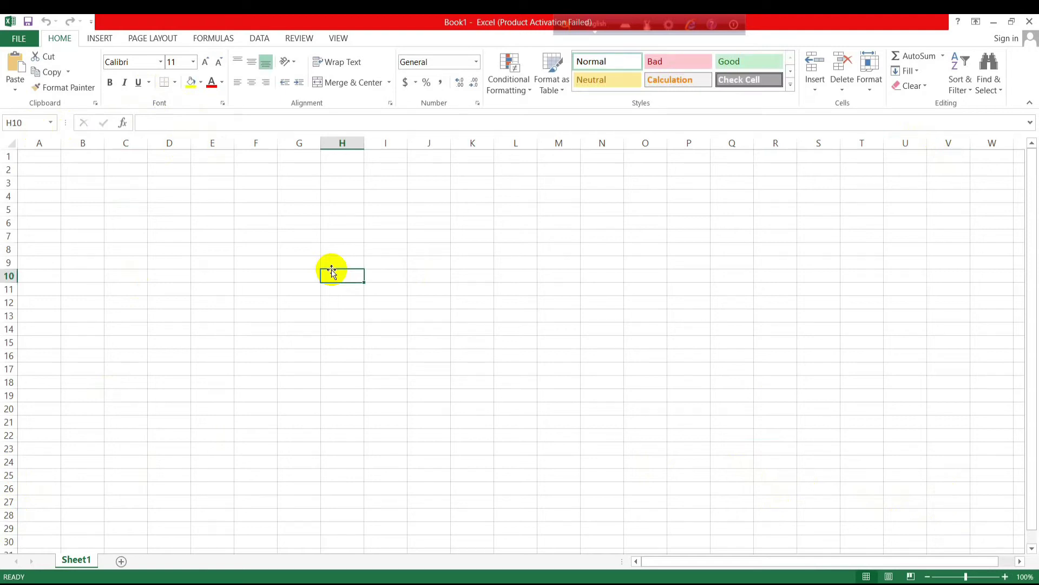
pyautogui.click(514, 302)
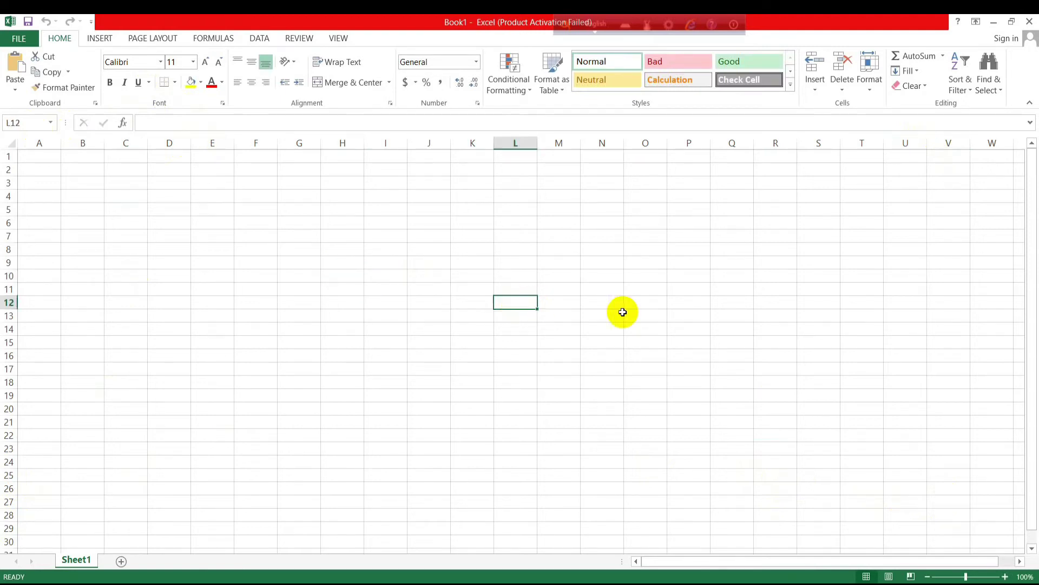
pyautogui.click(639, 302)
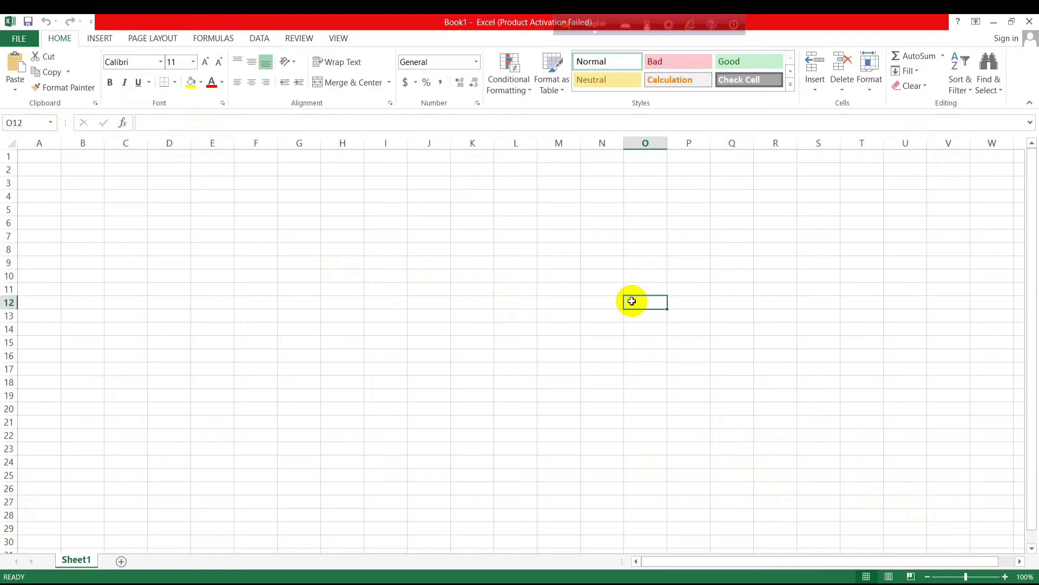
pyautogui.click(494, 272)
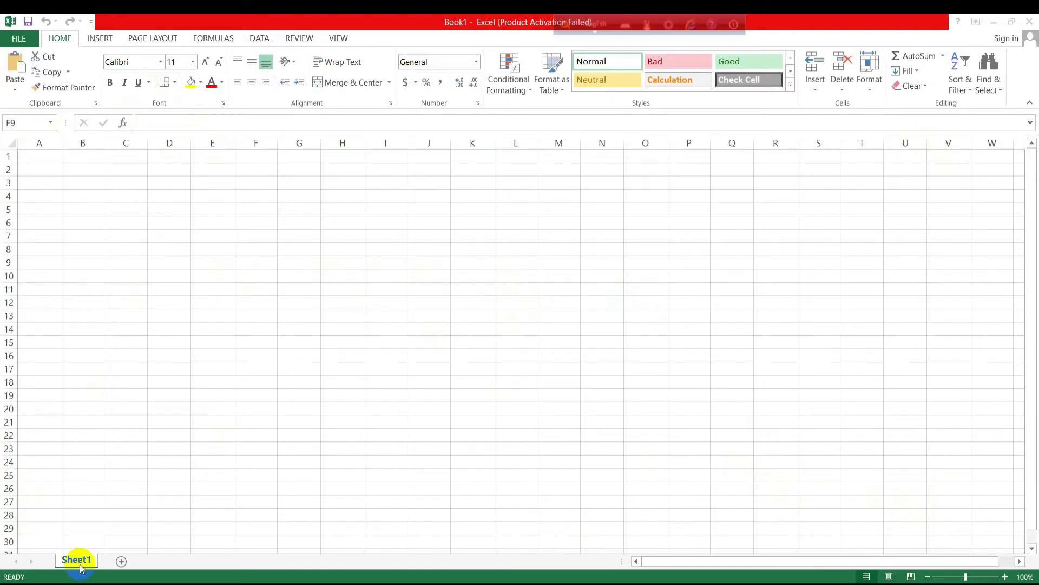
# Add new worksheets Sheet2 and Sheet3, then return to Sheet1.
pyautogui.click(121, 561)
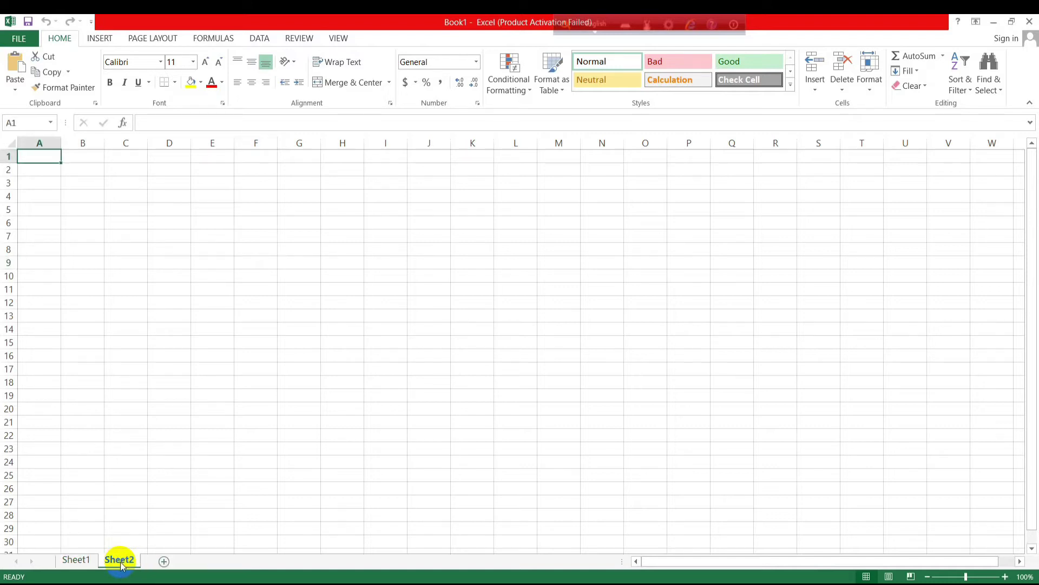
pyautogui.click(164, 562)
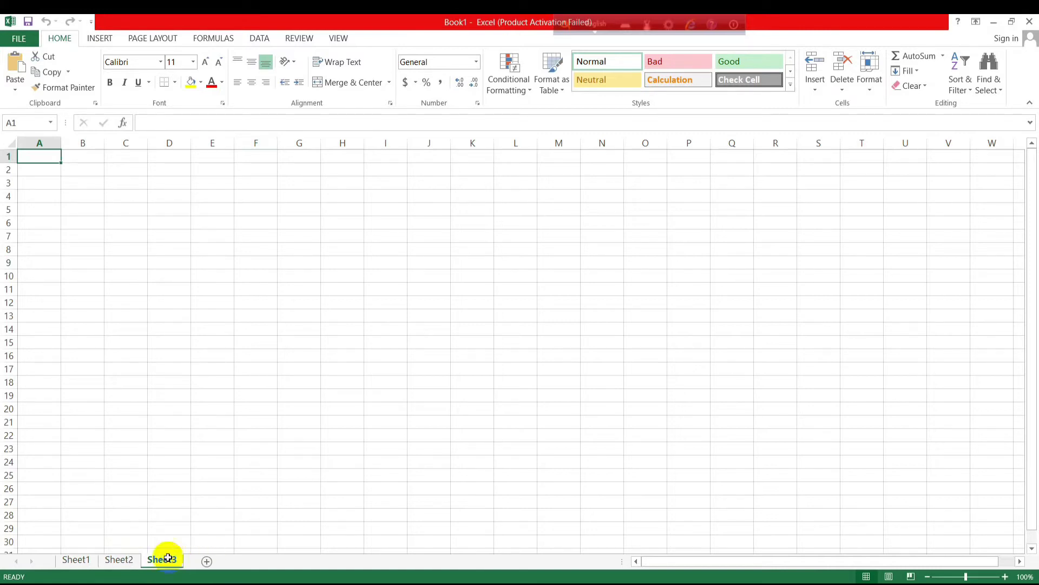
pyautogui.moveTo(78, 179); pyautogui.dragTo(168, 238)
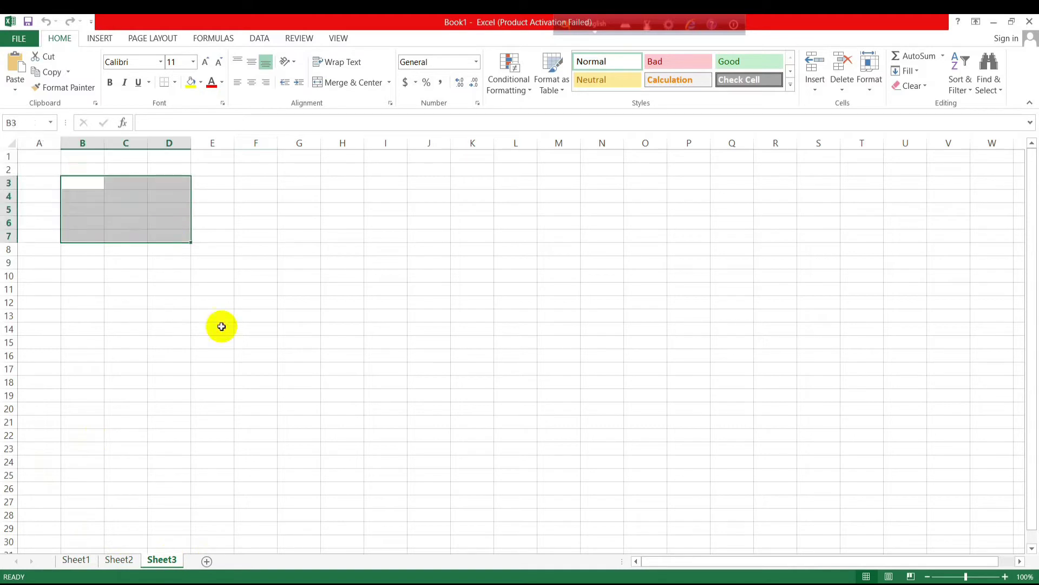
pyautogui.click(256, 355)
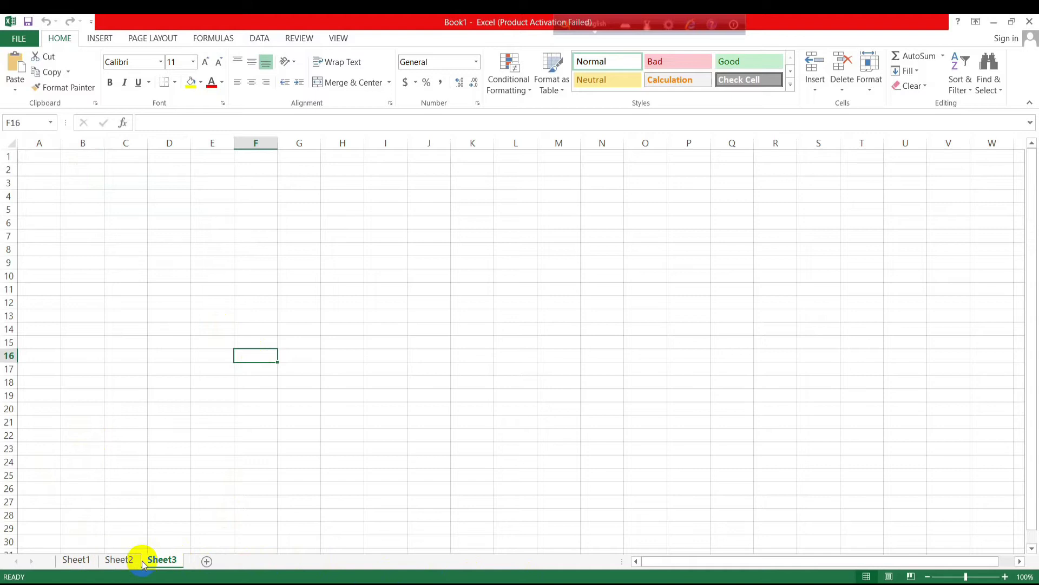
pyautogui.click(83, 564)
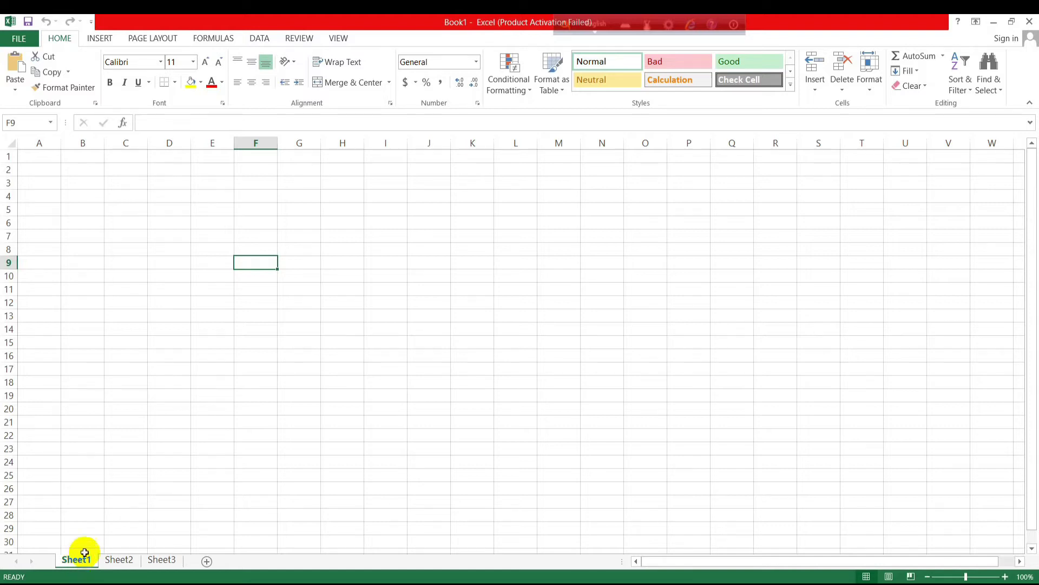
pyautogui.click(153, 380)
pyautogui.click(81, 222)
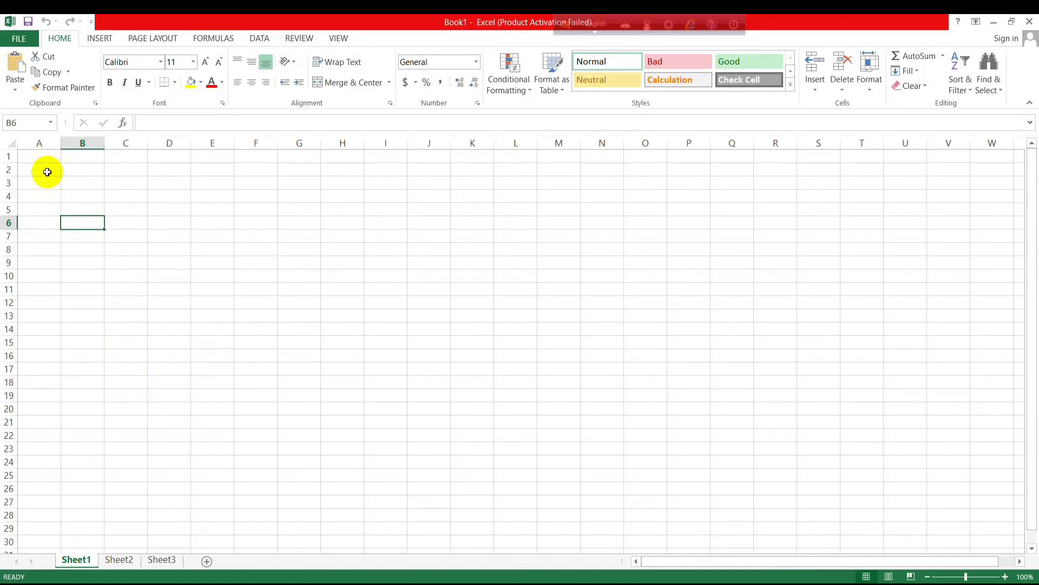
pyautogui.click(47, 167)
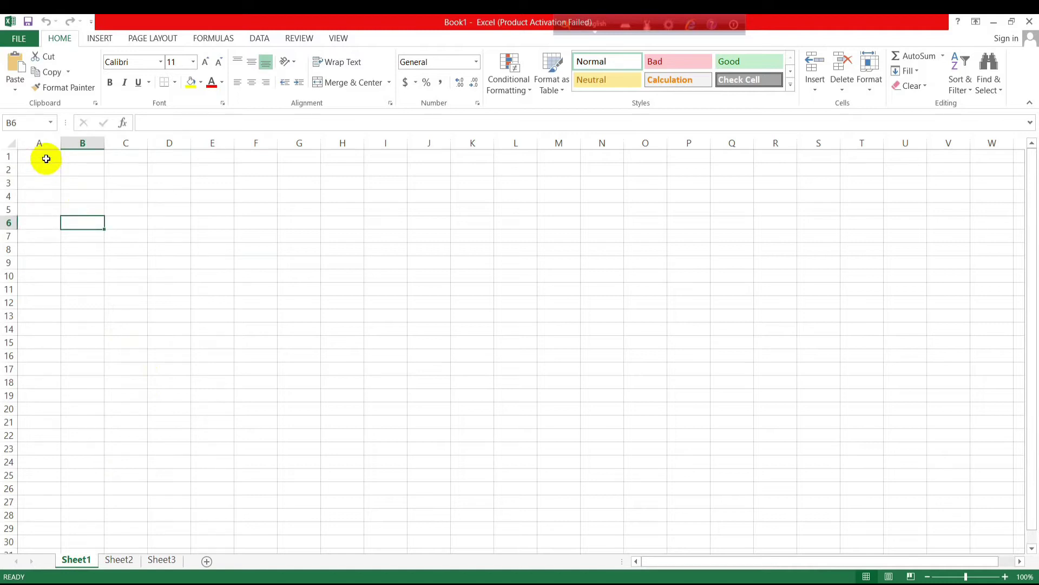
pyautogui.moveTo(46, 159); pyautogui.dragTo(239, 189)
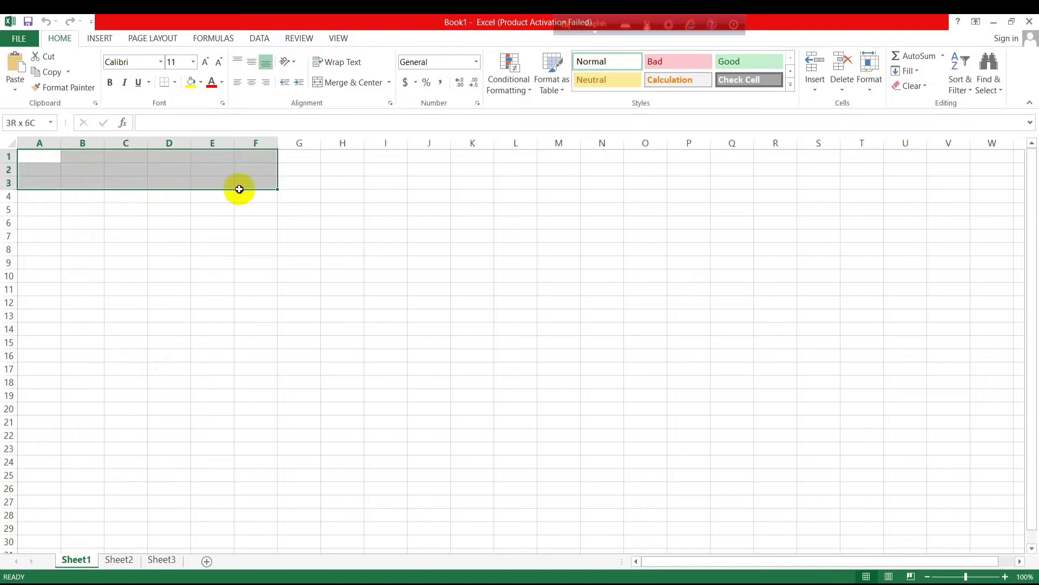
pyautogui.click(252, 246)
pyautogui.click(161, 219)
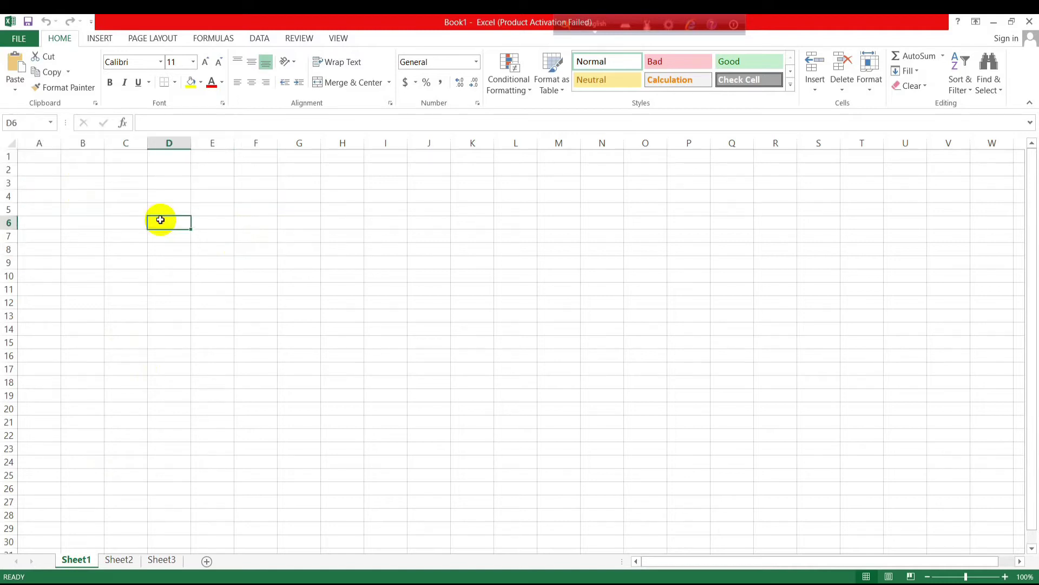
pyautogui.click(128, 221)
# Enter 6 in C5, 5 in F9, 4 in B14, 2 in E19, 5 in G14 and 6 in F4.
pyautogui.click(146, 209)
pyautogui.write('6')
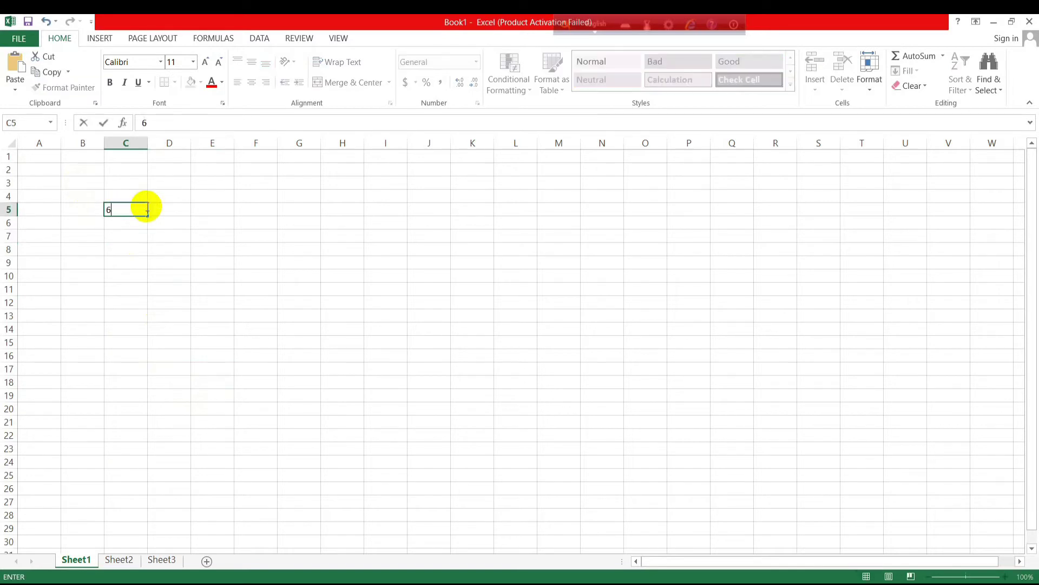
pyautogui.press('Return')
pyautogui.click(241, 265)
pyautogui.write('5')
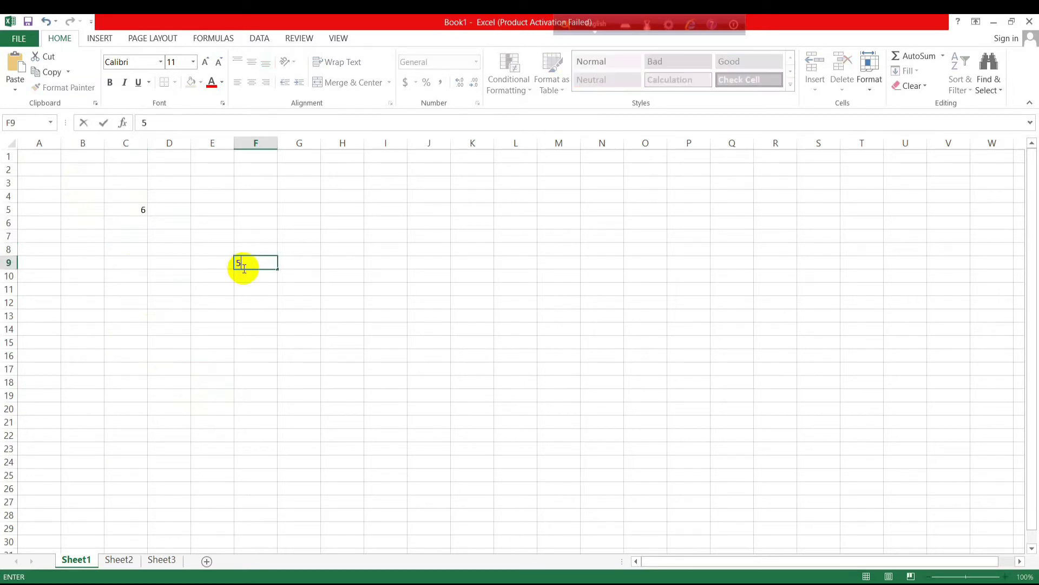
pyautogui.click(94, 325)
pyautogui.write('4')
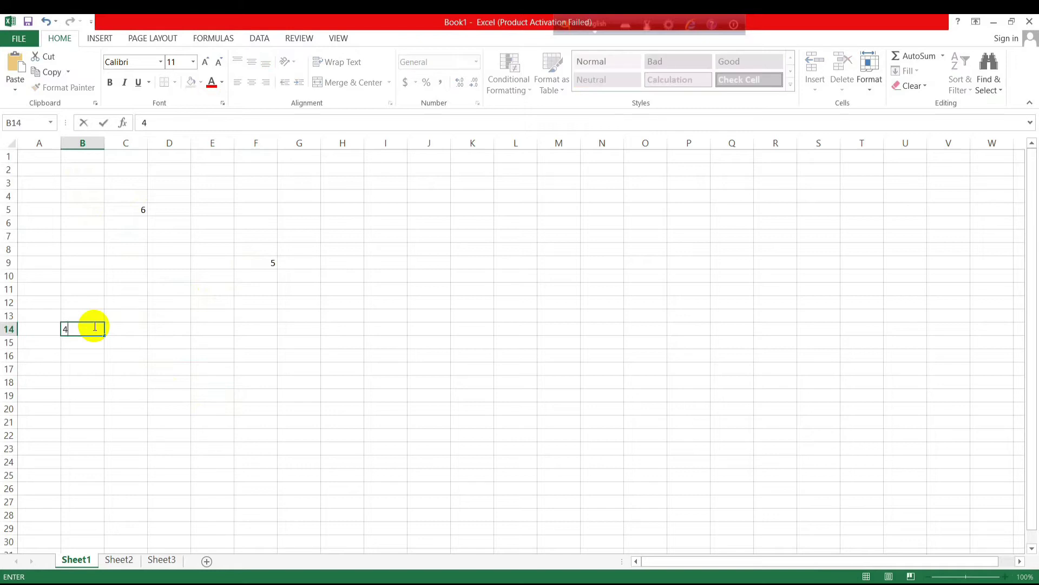
pyautogui.click(207, 396)
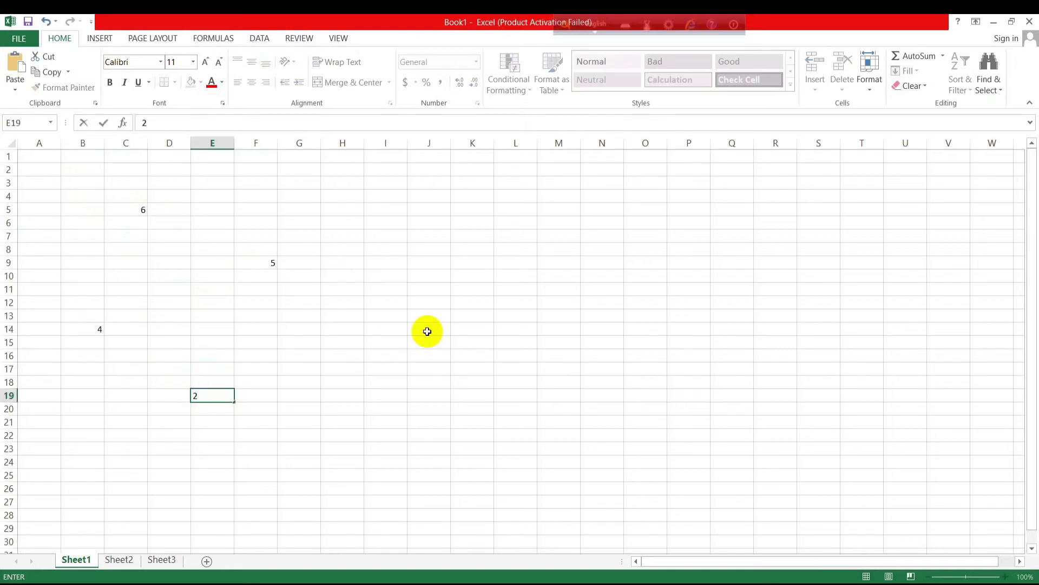
pyautogui.click(286, 331)
pyautogui.write('5')
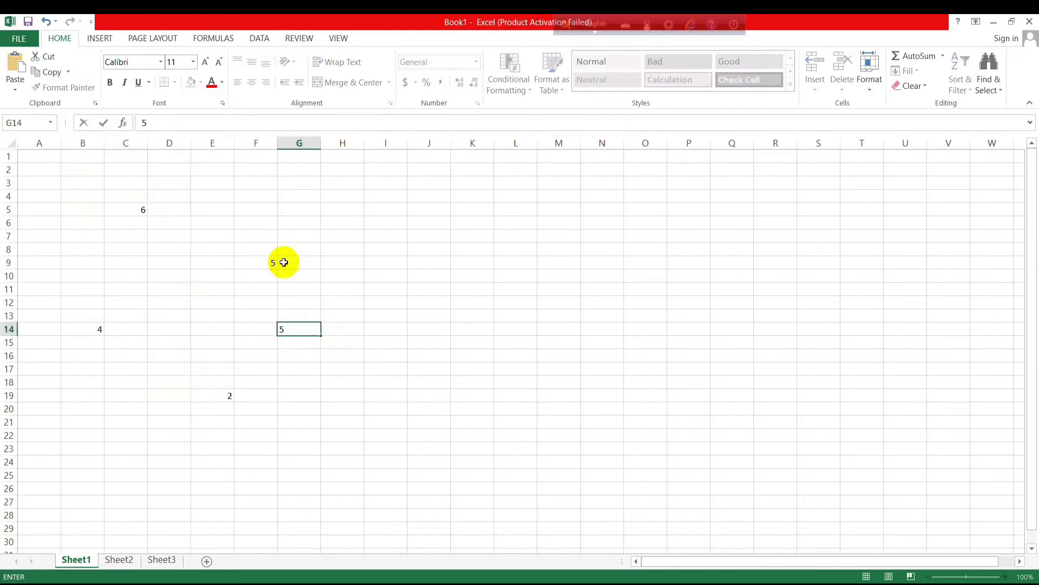
pyautogui.click(266, 197)
pyautogui.write('6')
pyautogui.click(348, 248)
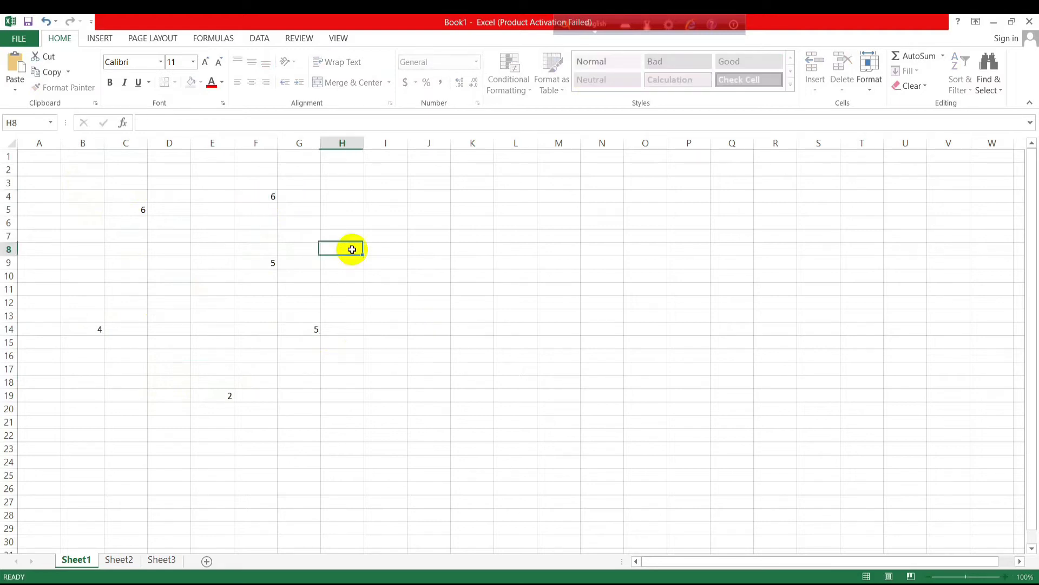
# Select ranges B4:D9 and G14:I20, then select cell P21.
pyautogui.moveTo(84, 194)
pyautogui.mouseDown()
pyautogui.moveTo(196, 331)
pyautogui.moveTo(290, 394)
pyautogui.mouseUp()
pyautogui.moveTo(299, 329); pyautogui.dragTo(425, 415)
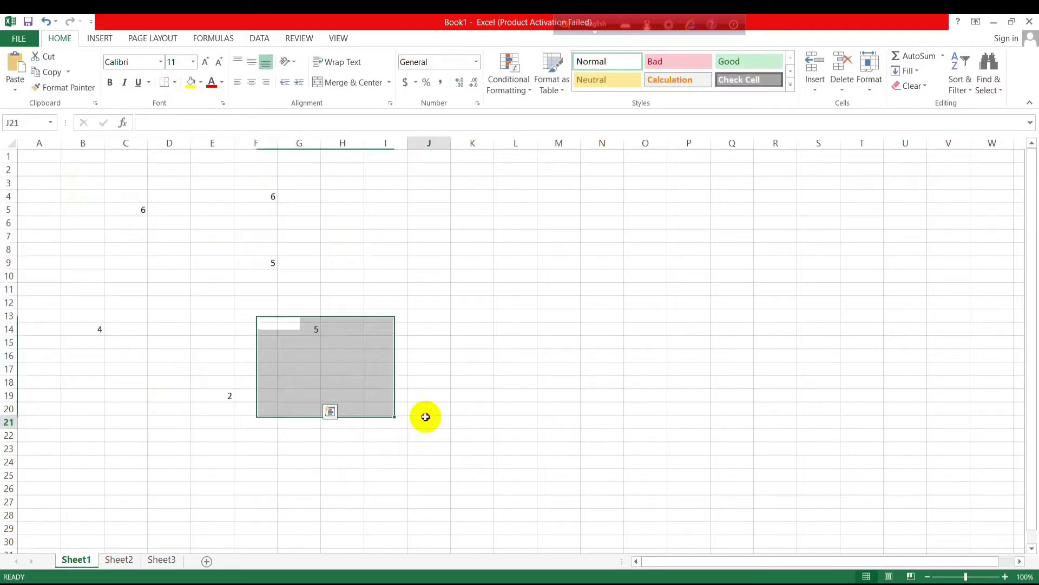
pyautogui.click(424, 419)
pyautogui.click(698, 424)
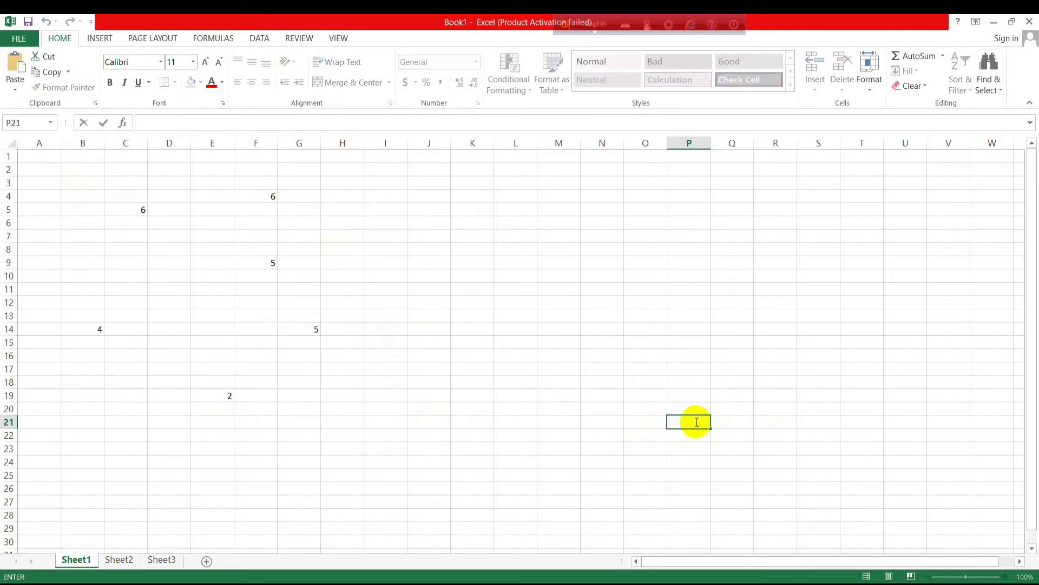
# Enter =B14+C5+F4+G14+F9+E19 in P21 so it totals the six numbers as 28.
pyautogui.write('=')
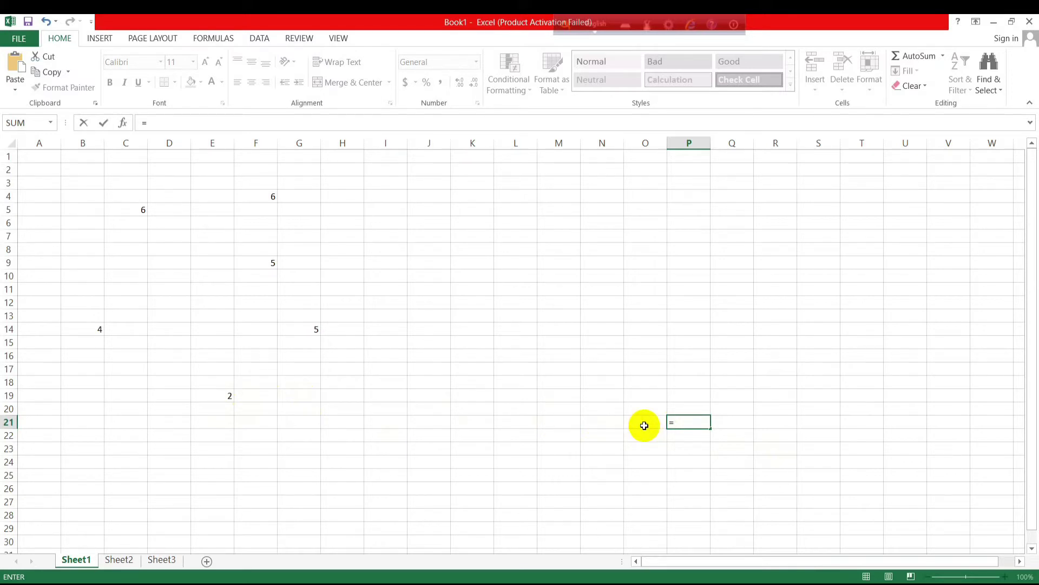
pyautogui.click(132, 329)
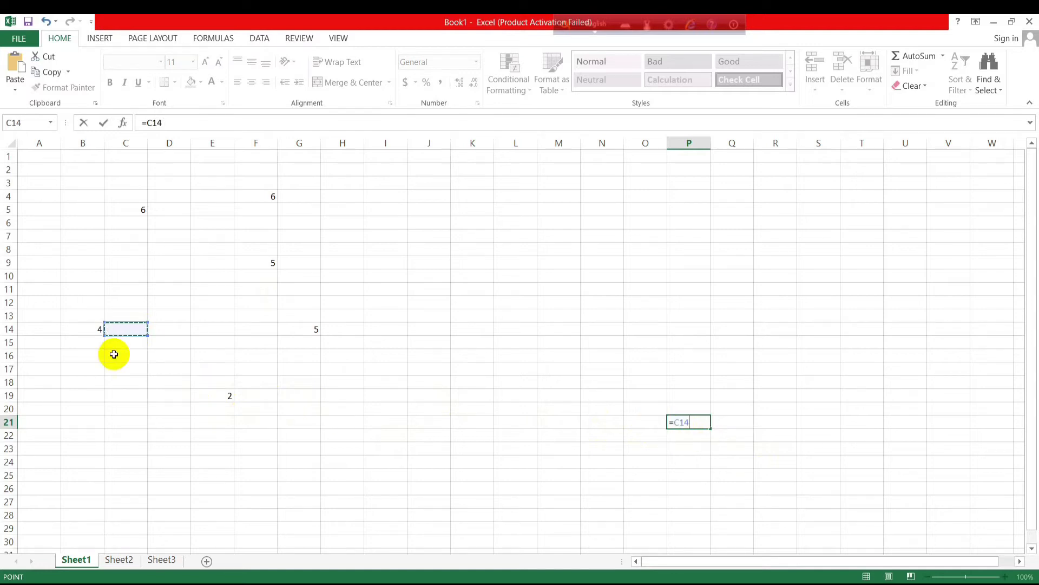
pyautogui.click(98, 329)
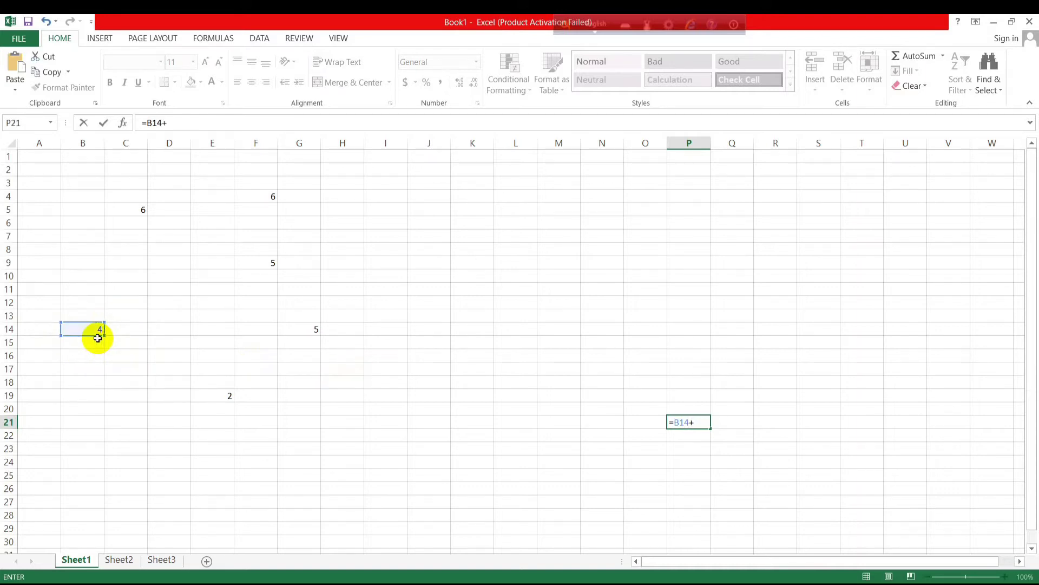
pyautogui.click(141, 212)
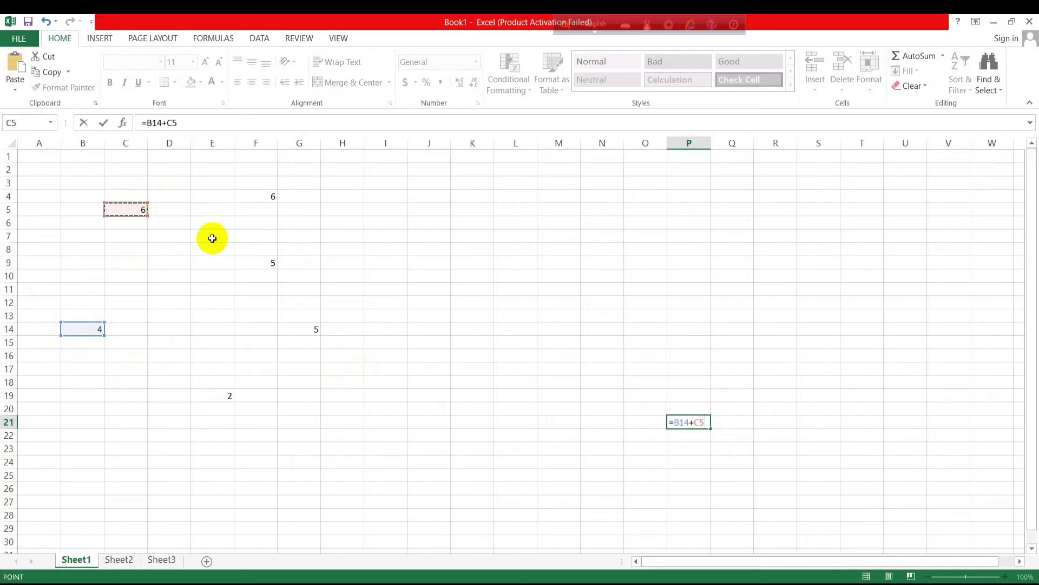
pyautogui.click(260, 198)
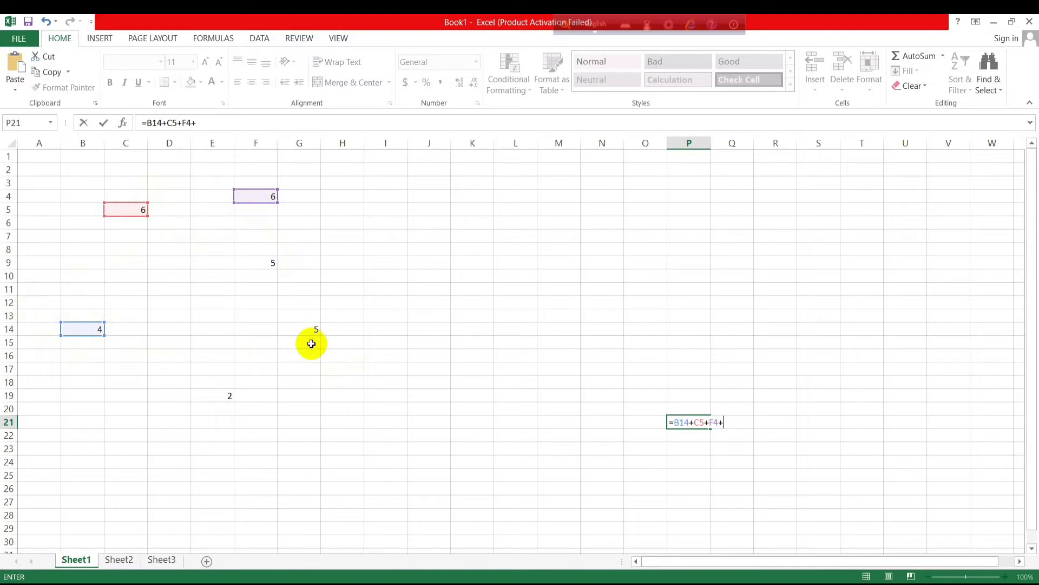
pyautogui.click(308, 327)
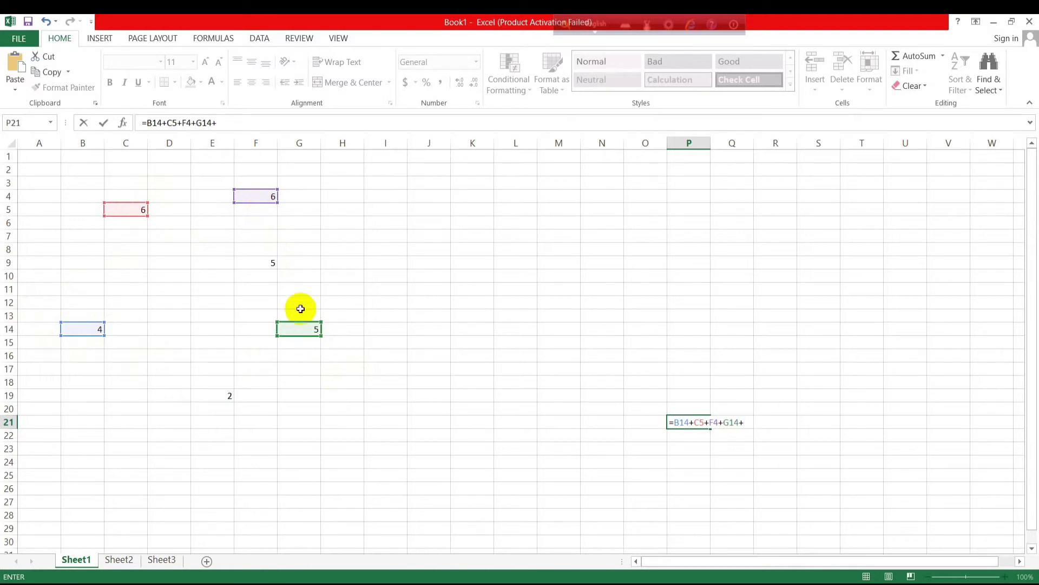
pyautogui.click(257, 266)
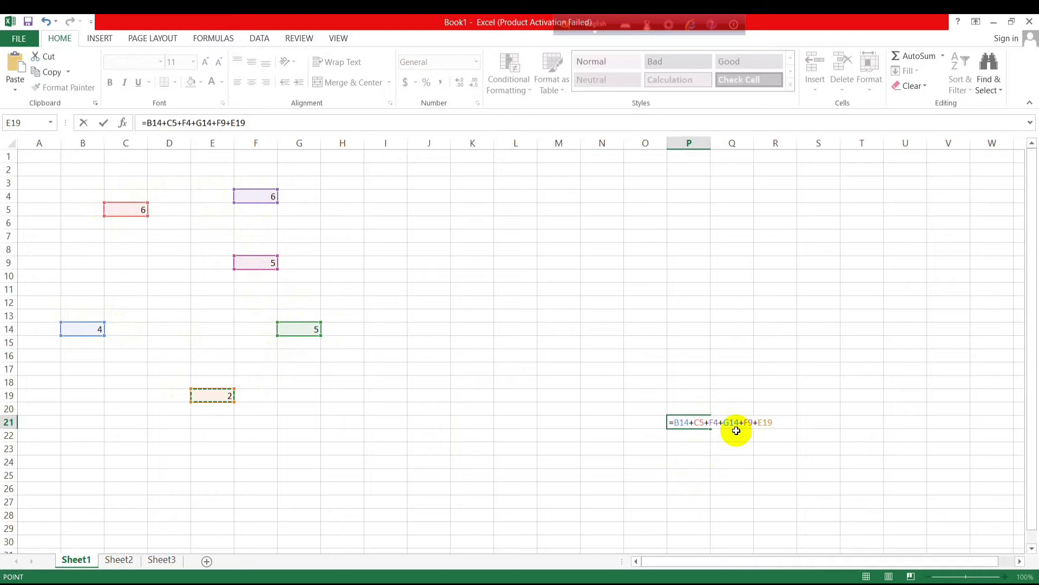
pyautogui.press('Return')
pyautogui.click(688, 421)
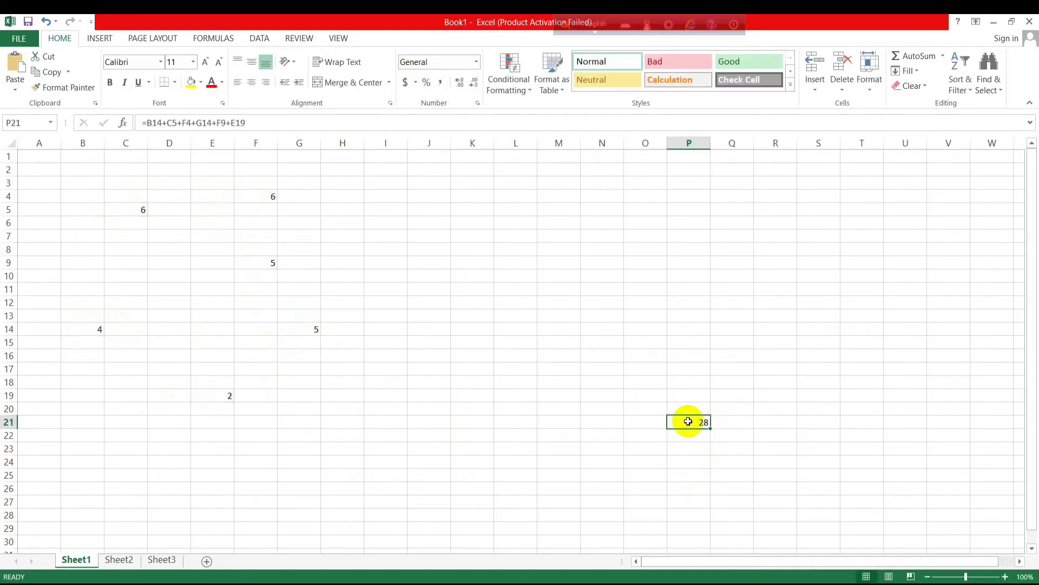
pyautogui.click(913, 269)
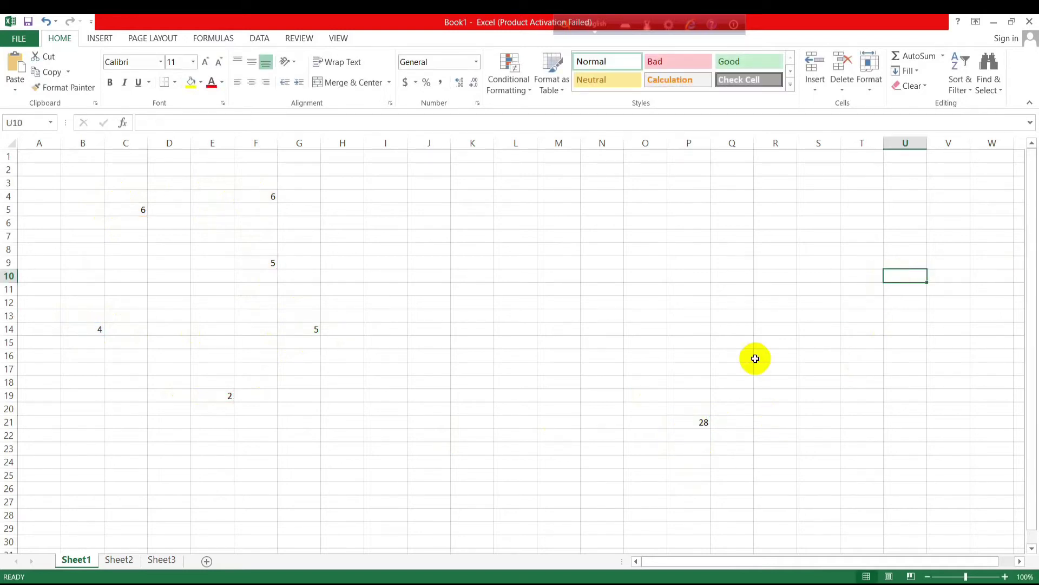
pyautogui.click(698, 424)
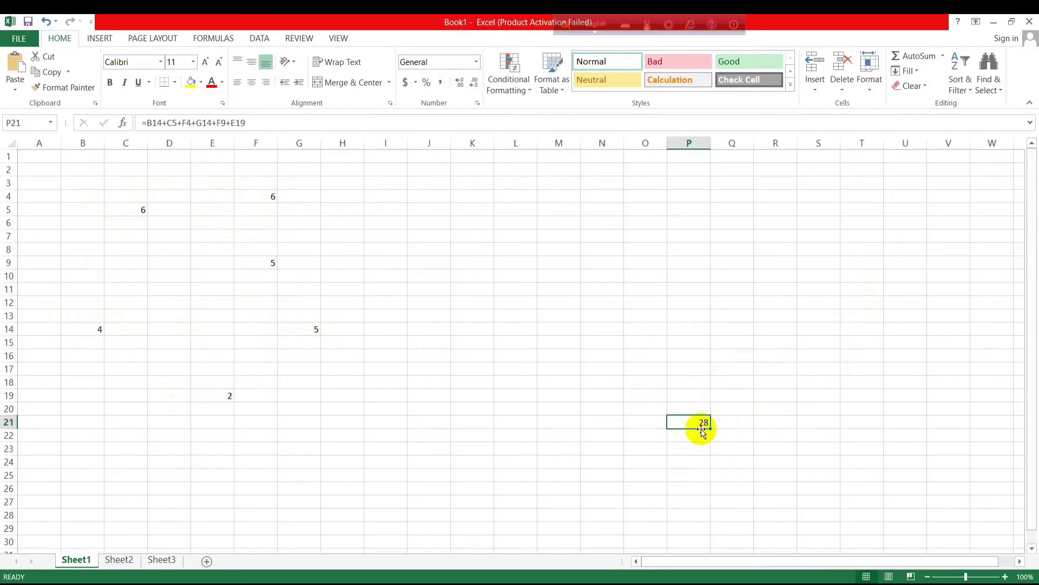
pyautogui.click(256, 127)
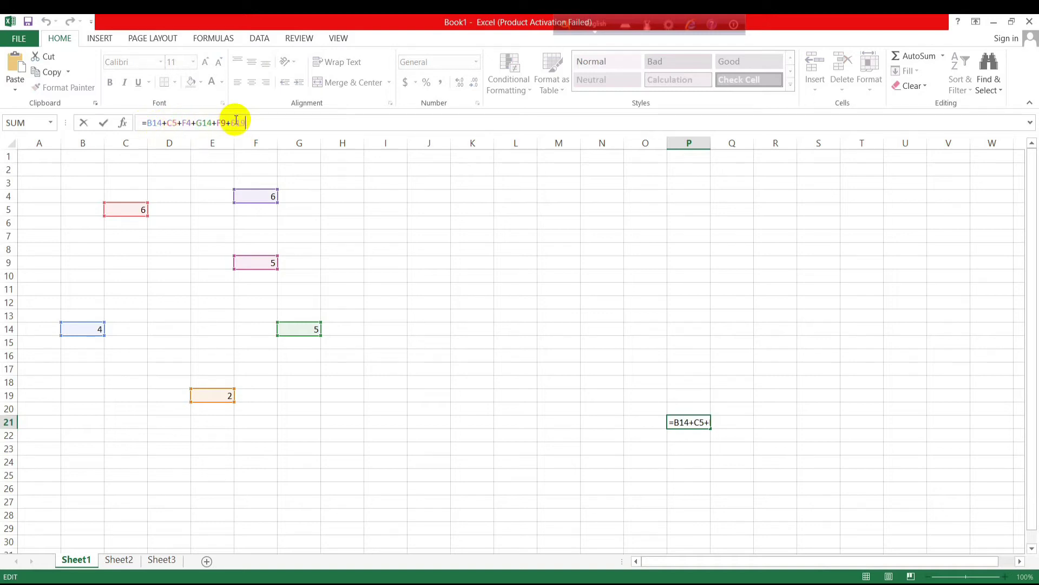
pyautogui.press('Return')
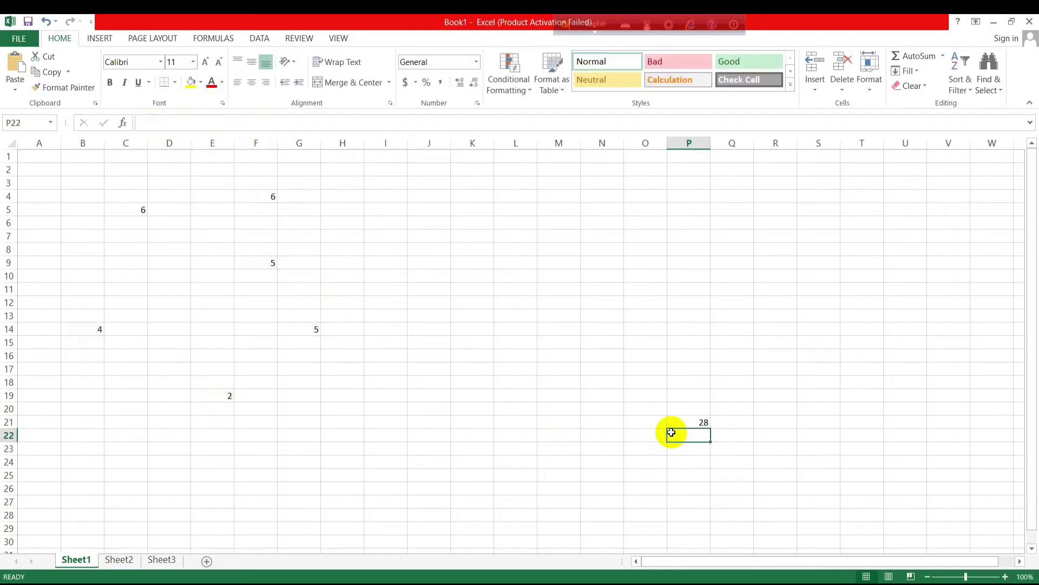
pyautogui.click(733, 437)
pyautogui.doubleClick(698, 423)
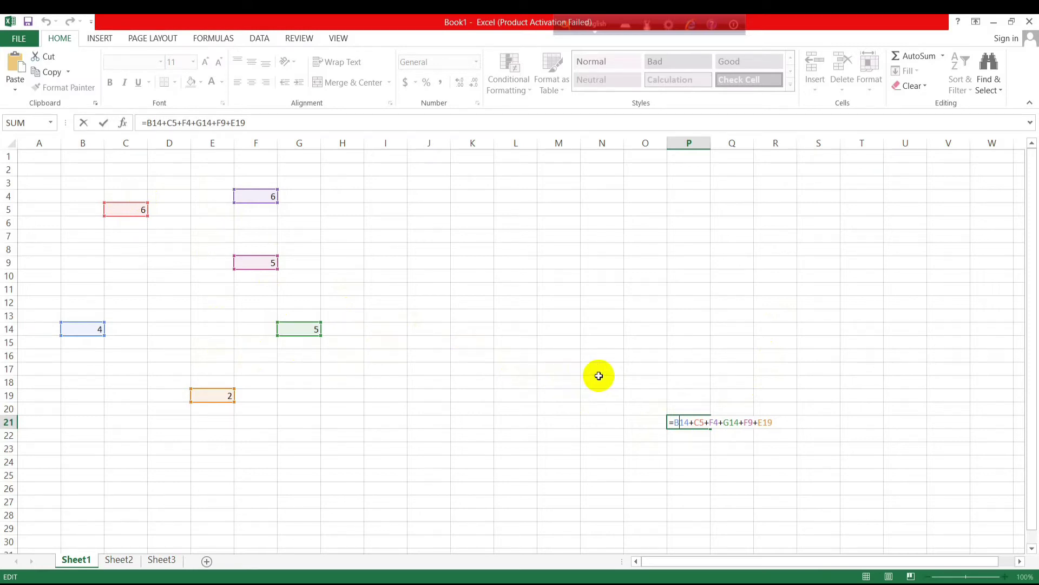
pyautogui.click(642, 399)
pyautogui.click(683, 423)
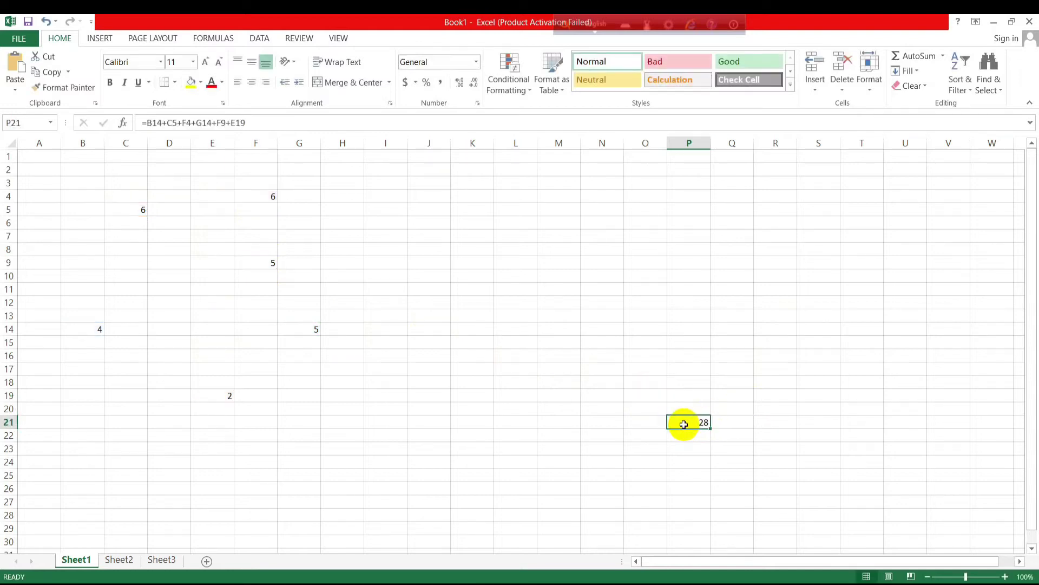
# Clear the block holding the six numbers and the 28 total, ending on cell E5.
pyautogui.moveTo(58, 169)
pyautogui.mouseDown()
pyautogui.moveTo(610, 440)
pyautogui.moveTo(684, 452)
pyautogui.mouseUp()
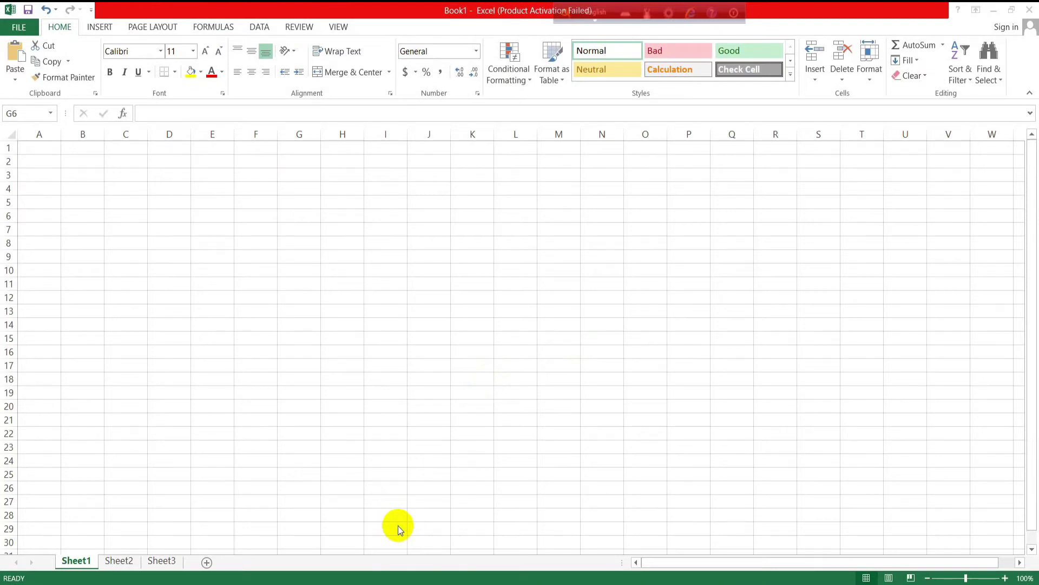
pyautogui.moveTo(32, 150); pyautogui.dragTo(126, 174)
pyautogui.click(223, 204)
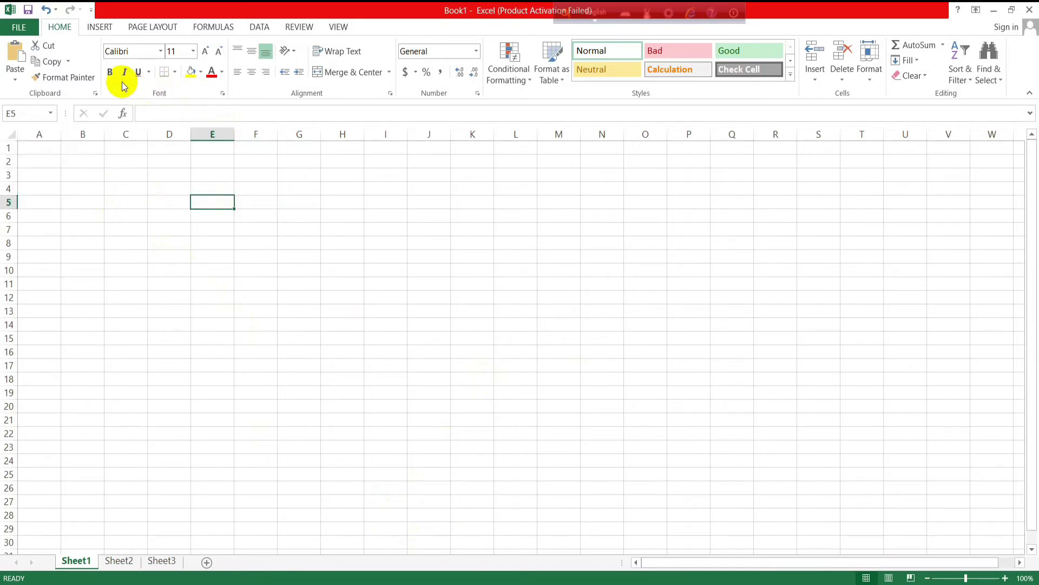
pyautogui.click(161, 51)
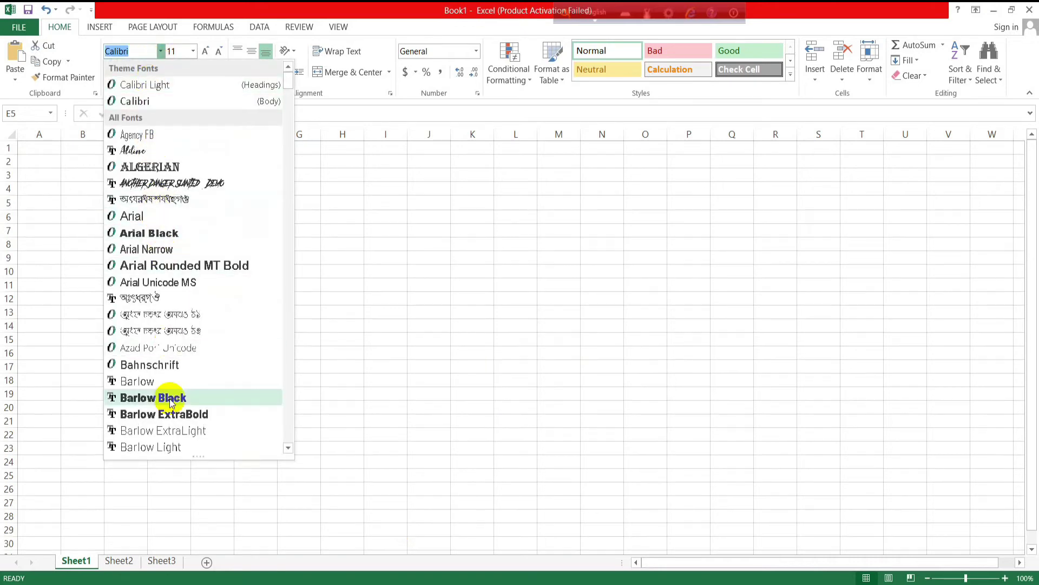
pyautogui.scroll(-2, 255, 223)
pyautogui.scroll(-4, 243, 216)
pyautogui.scroll(-4, 191, 254)
pyautogui.scroll(-1, 217, 190)
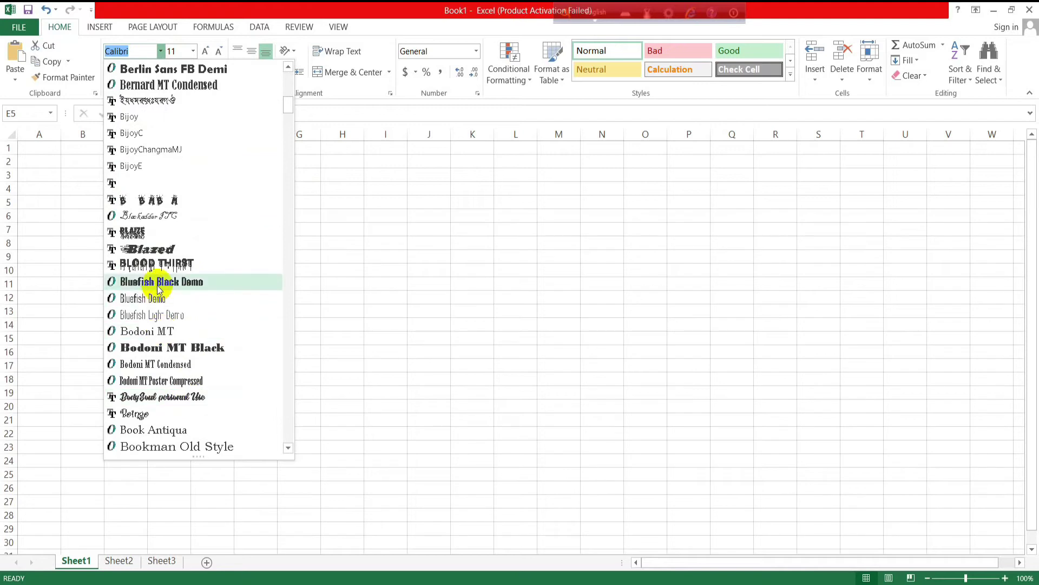
pyautogui.scroll(-1, 190, 330)
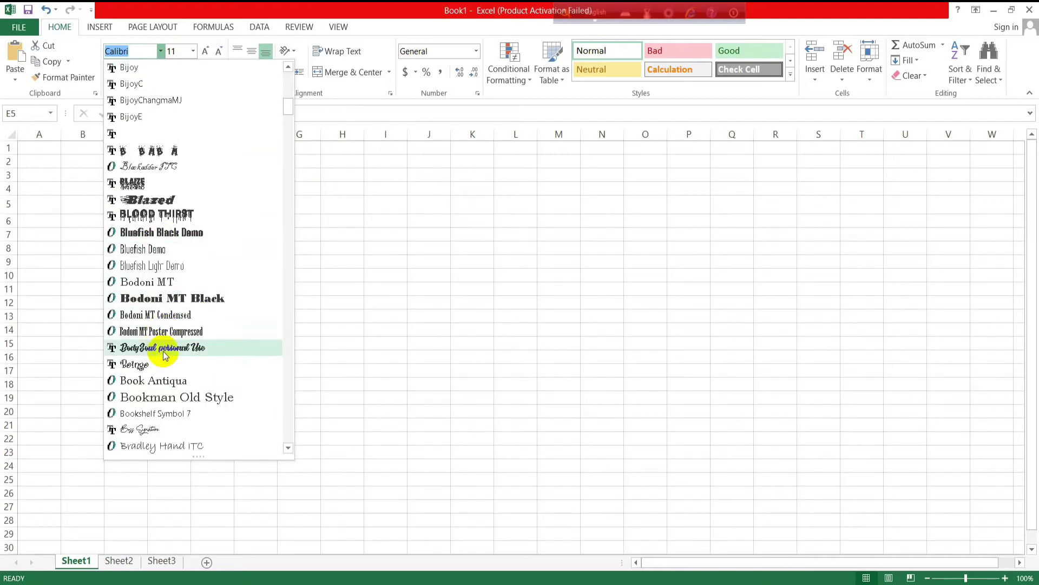
pyautogui.scroll(1, 161, 158)
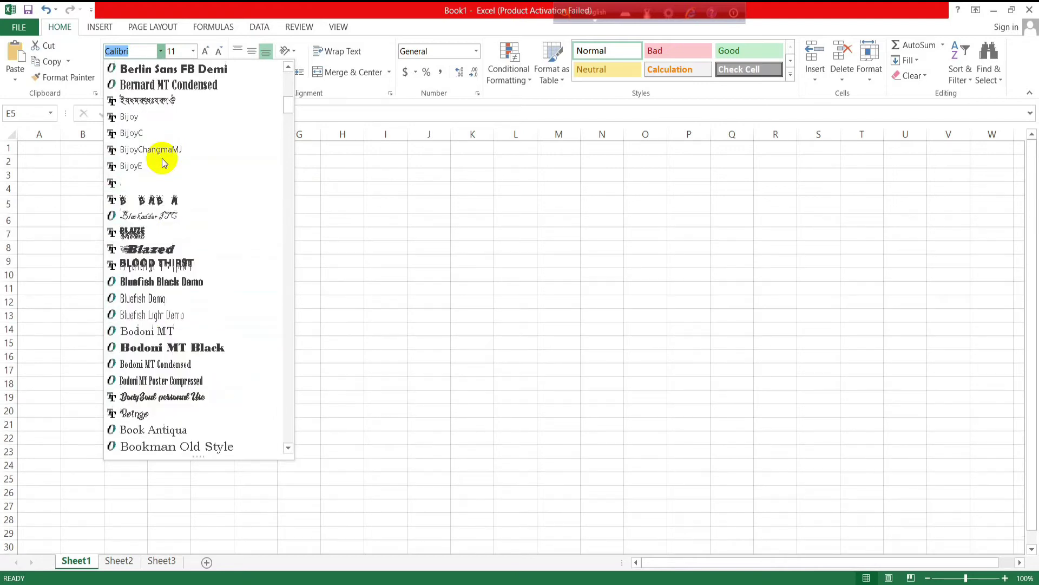
pyautogui.scroll(3, 173, 182)
pyautogui.scroll(3, 174, 182)
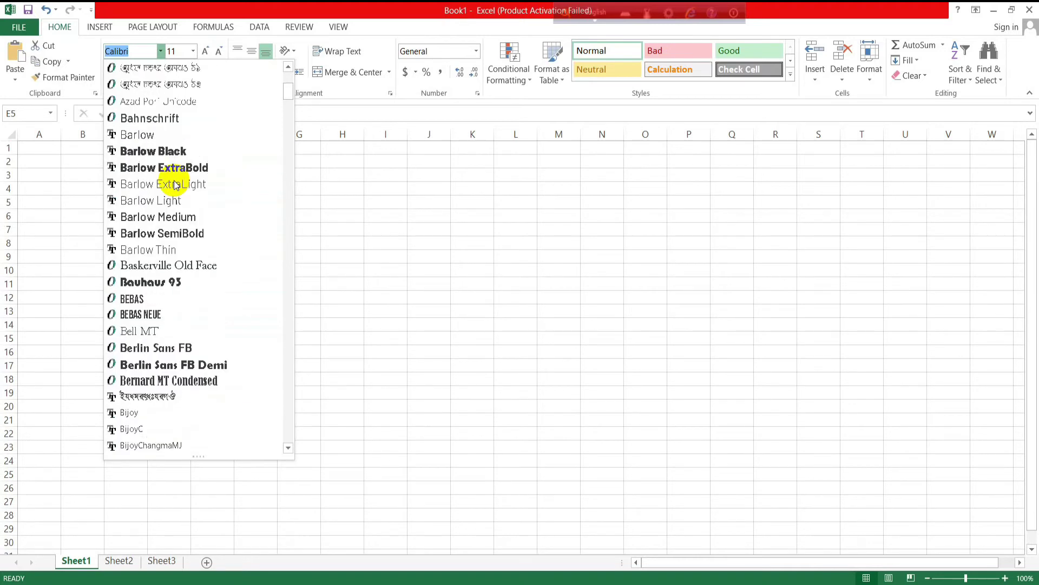
pyautogui.click(348, 193)
pyautogui.click(202, 177)
pyautogui.click(125, 161)
pyautogui.click(161, 51)
pyautogui.click(161, 51)
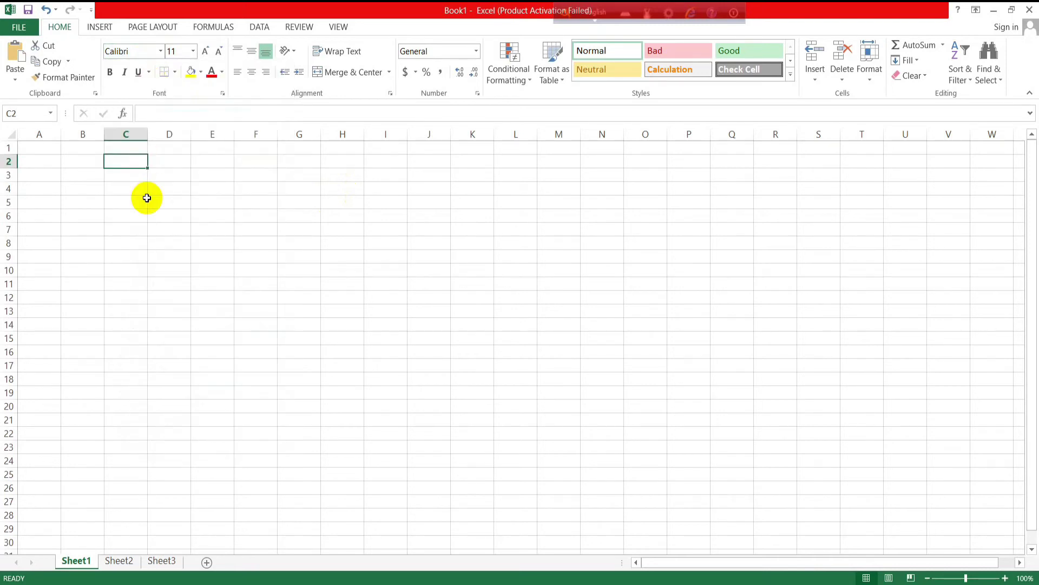
pyautogui.click(194, 50)
pyautogui.click(196, 50)
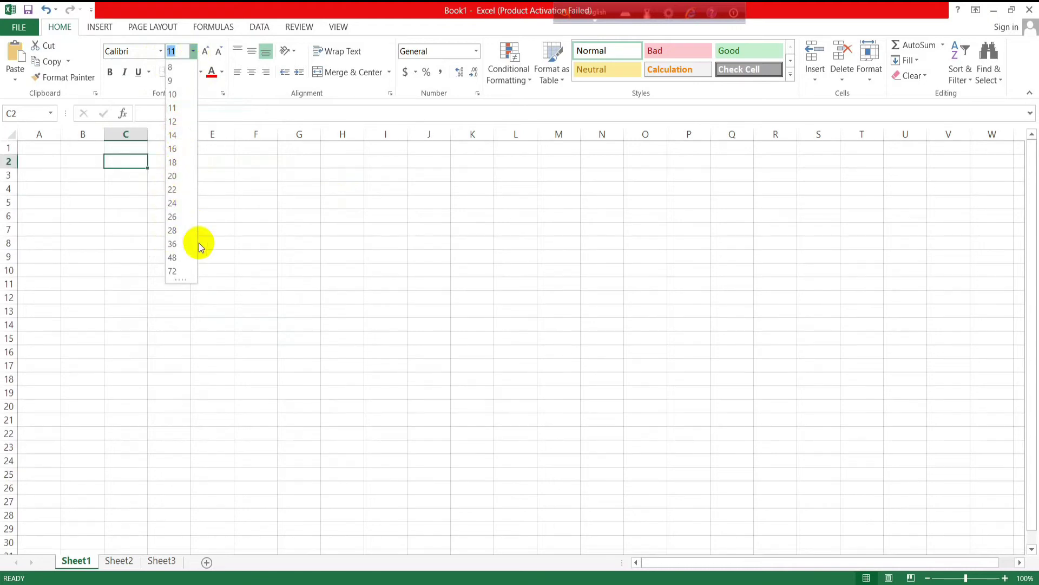
pyautogui.click(199, 243)
pyautogui.click(193, 51)
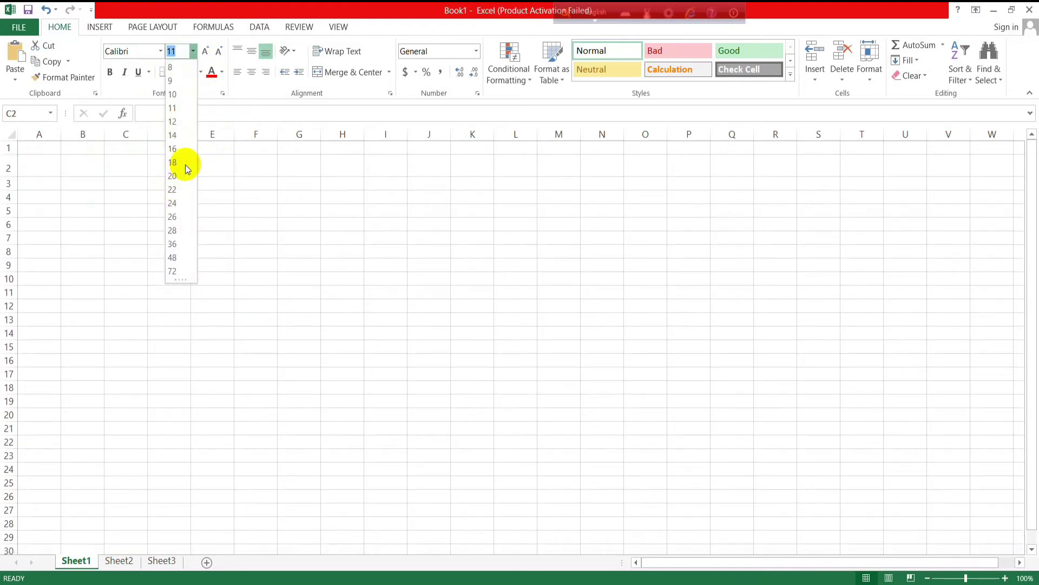
pyautogui.click(171, 53)
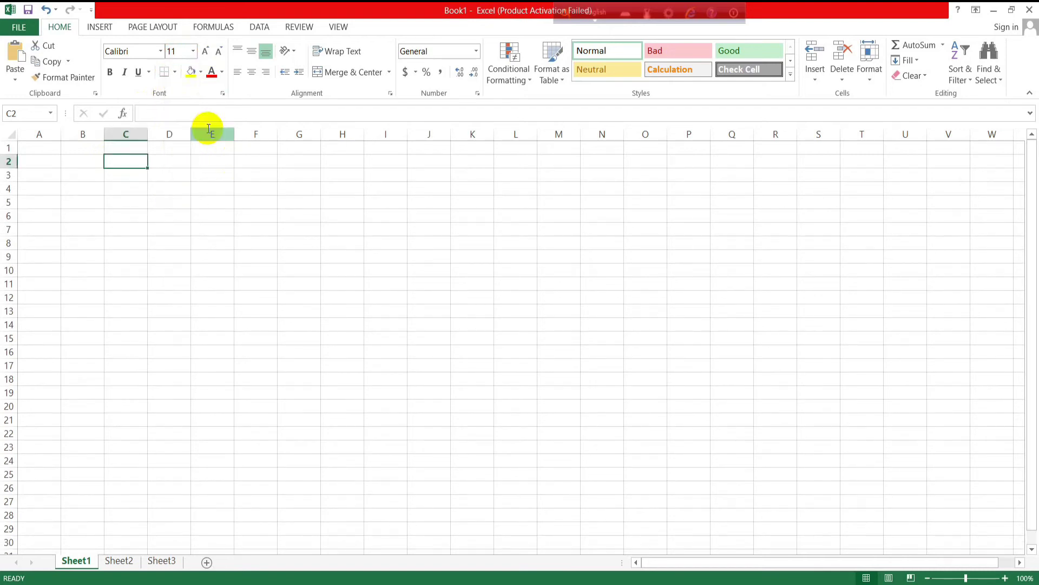
pyautogui.click(208, 54)
pyautogui.click(209, 54)
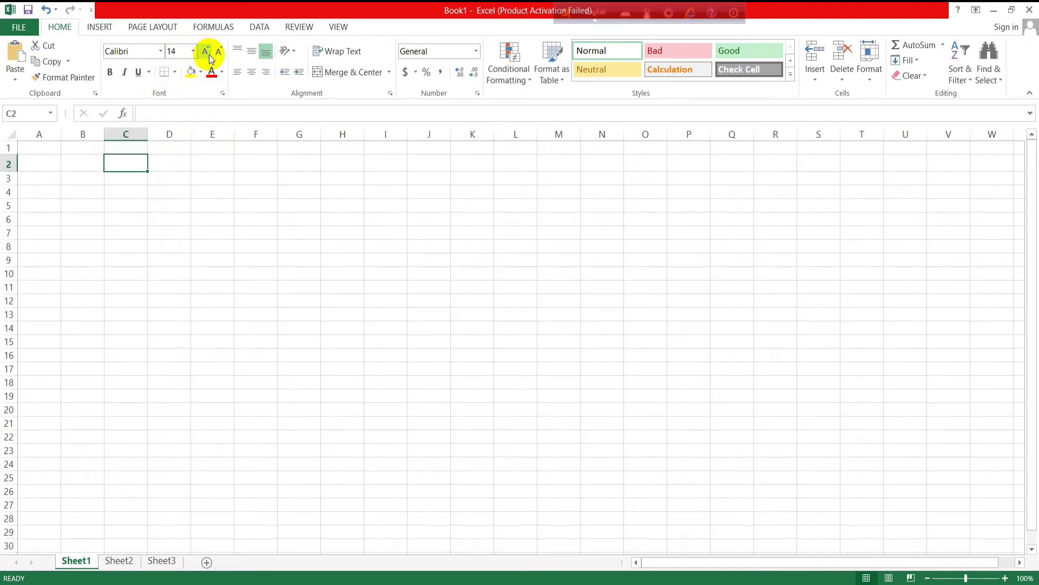
pyautogui.click(219, 52)
pyautogui.click(220, 53)
pyautogui.click(212, 202)
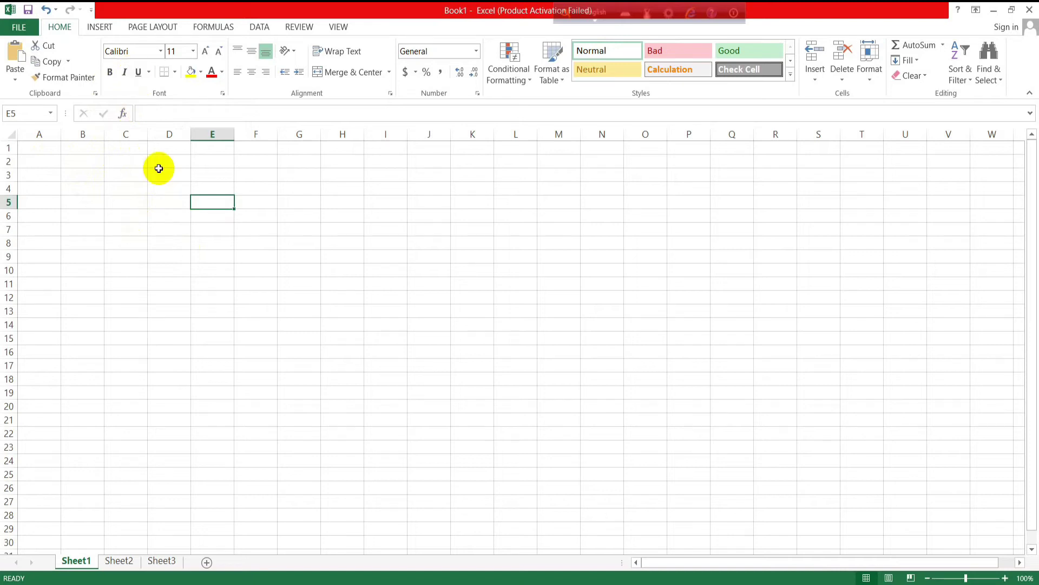
pyautogui.click(154, 164)
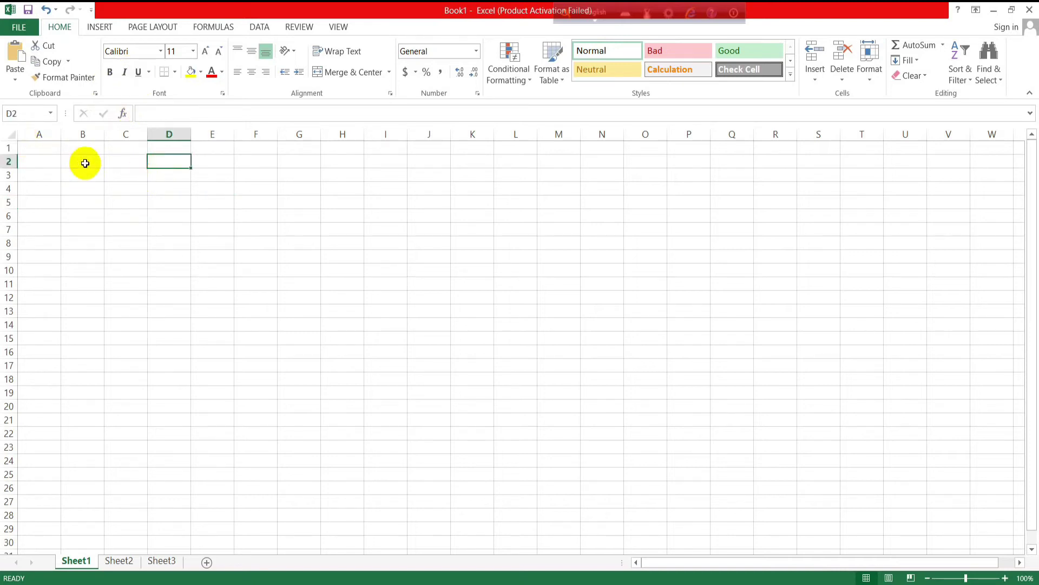
pyautogui.click(174, 72)
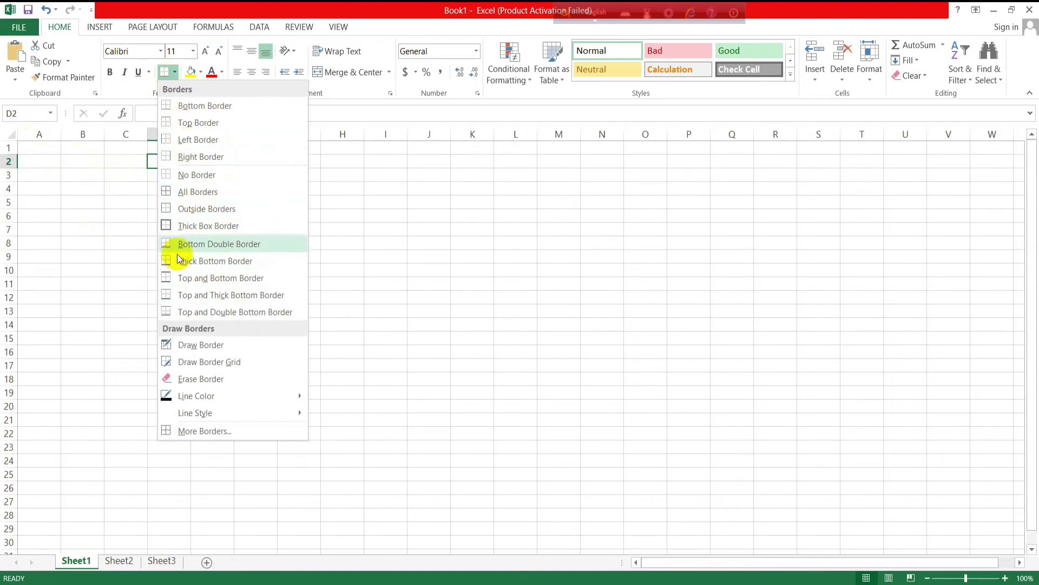
pyautogui.click(96, 235)
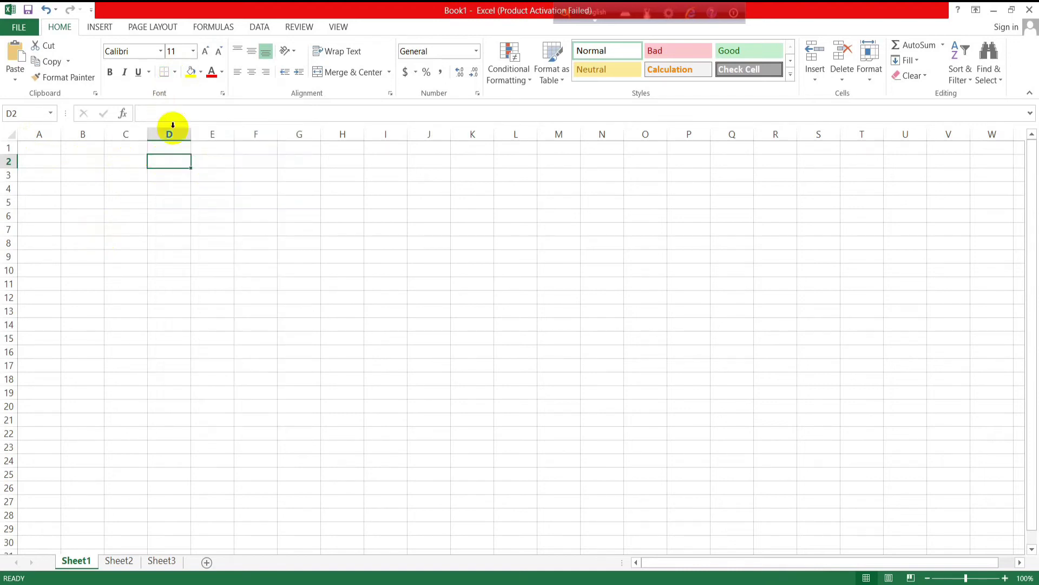
pyautogui.click(201, 72)
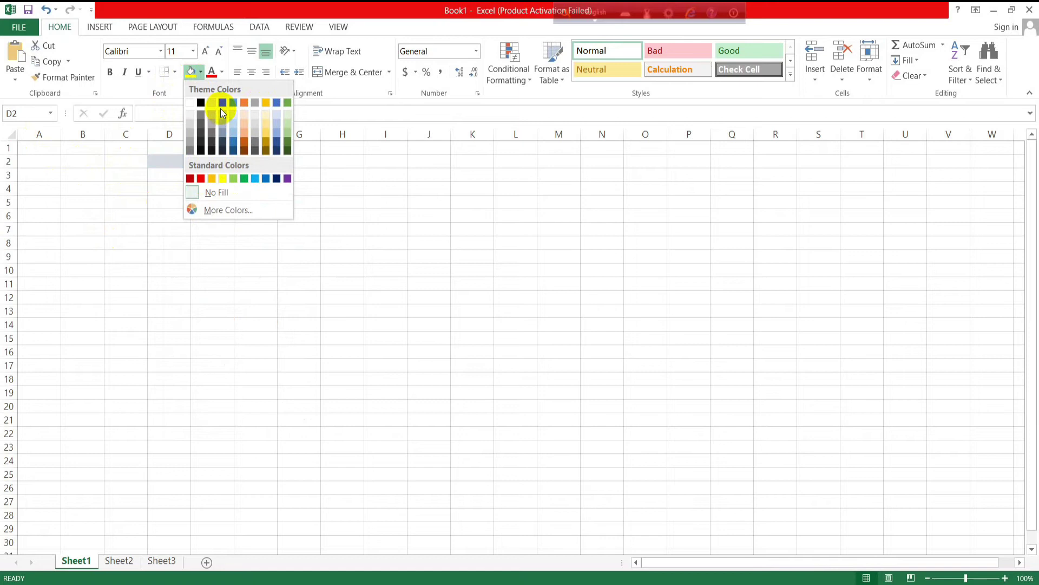
pyautogui.click(222, 74)
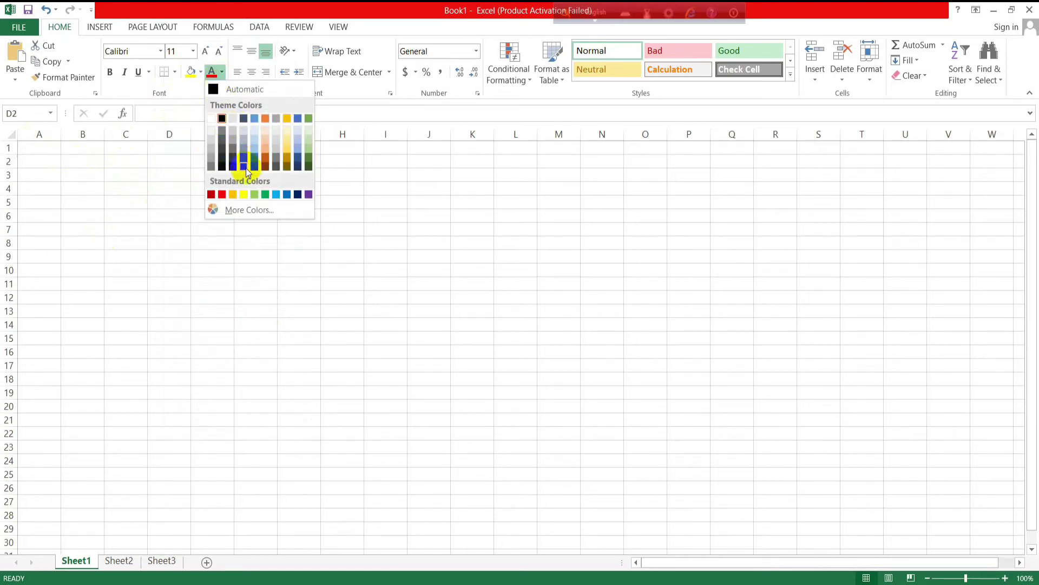
pyautogui.click(266, 171)
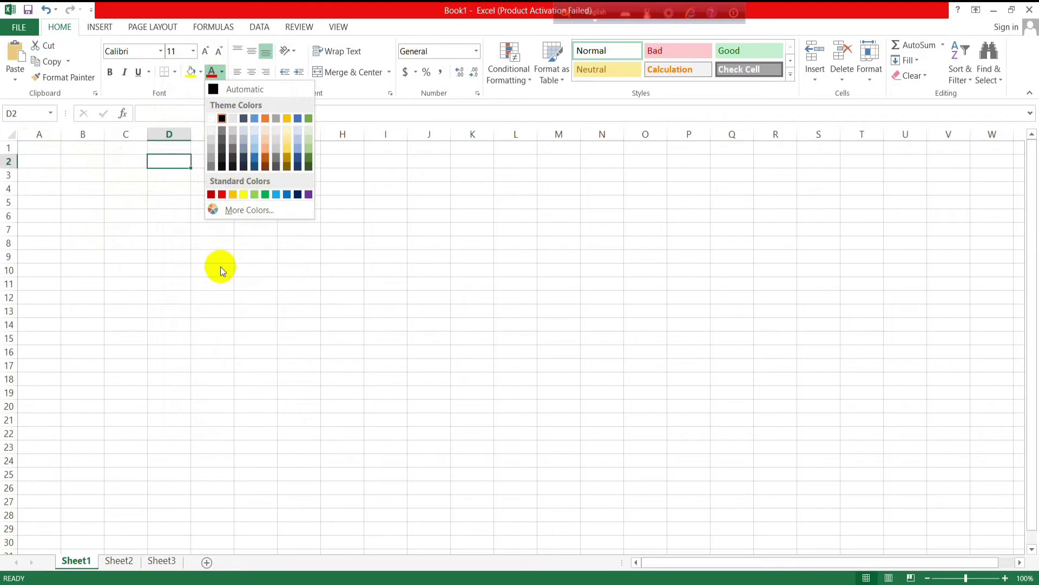
pyautogui.click(130, 203)
pyautogui.click(201, 72)
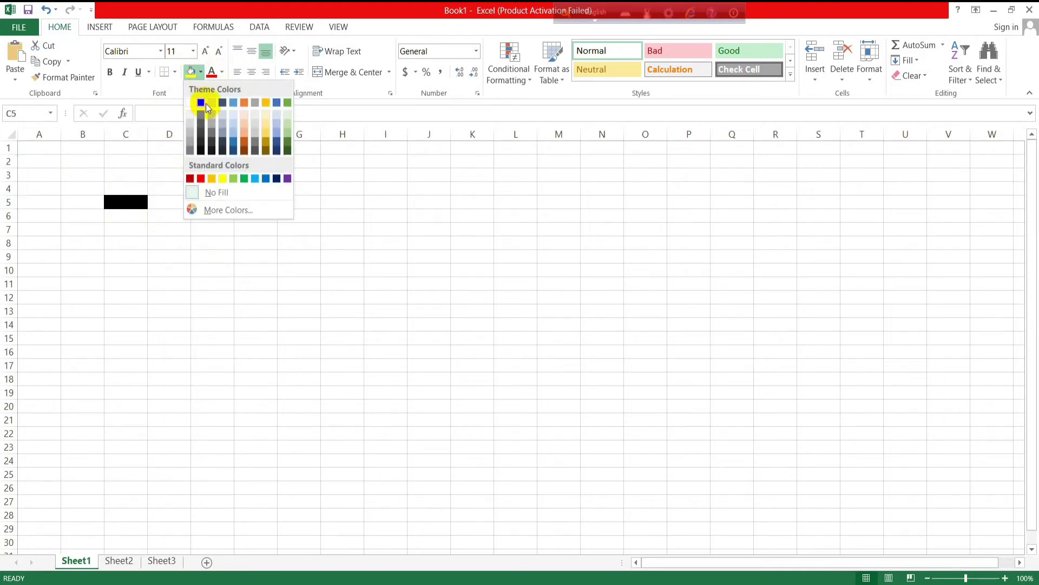
pyautogui.click(223, 72)
pyautogui.click(223, 72)
# Try trial header selections from A1, such as A1:D3, A1:F3, A1:E3 and A1:F4.
pyautogui.click(73, 259)
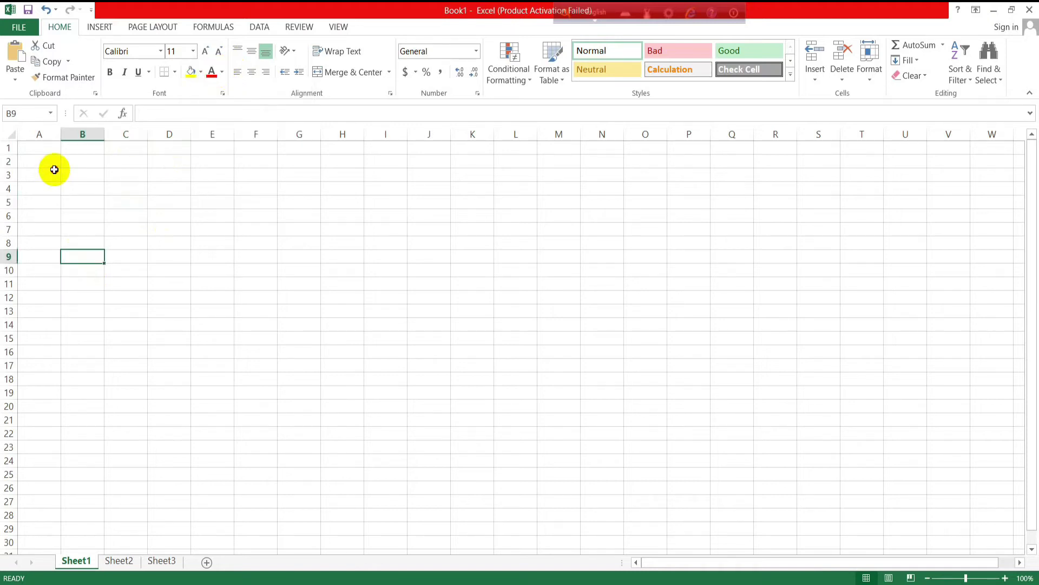
pyautogui.click(46, 173)
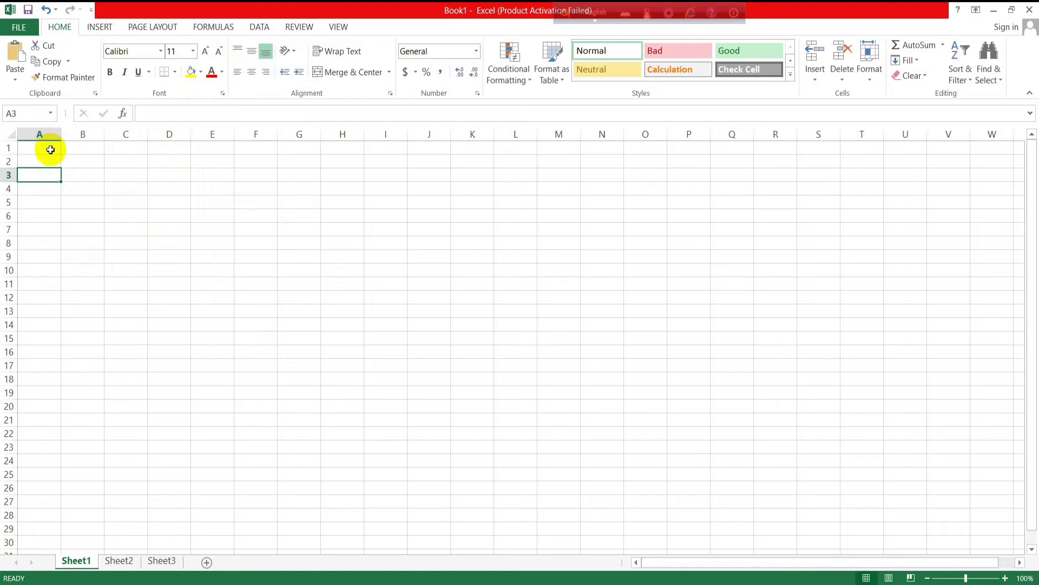
pyautogui.click(51, 150)
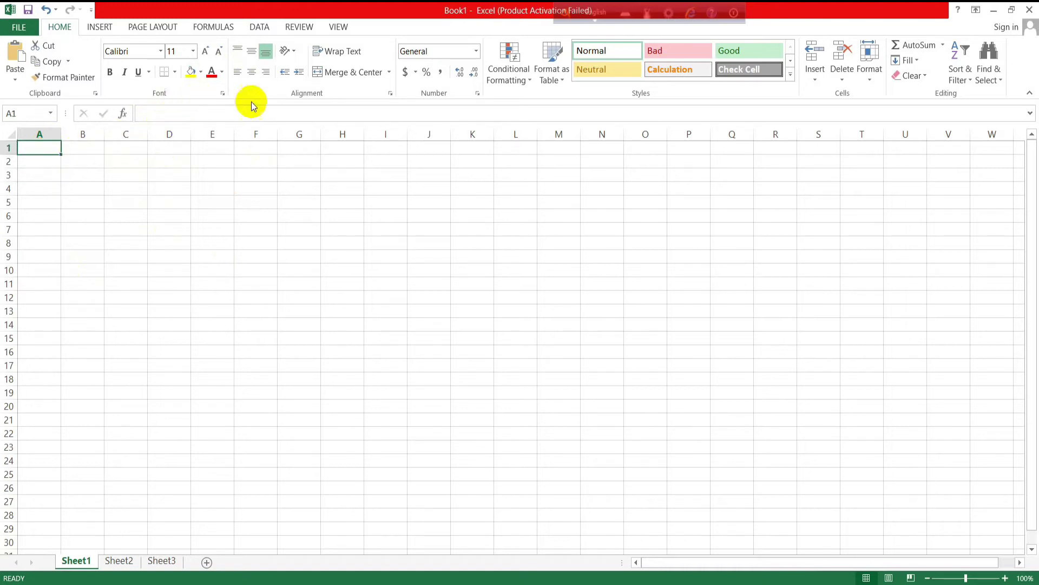
pyautogui.click(60, 162)
pyautogui.moveTo(39, 147); pyautogui.dragTo(176, 175)
pyautogui.moveTo(46, 148); pyautogui.dragTo(229, 177)
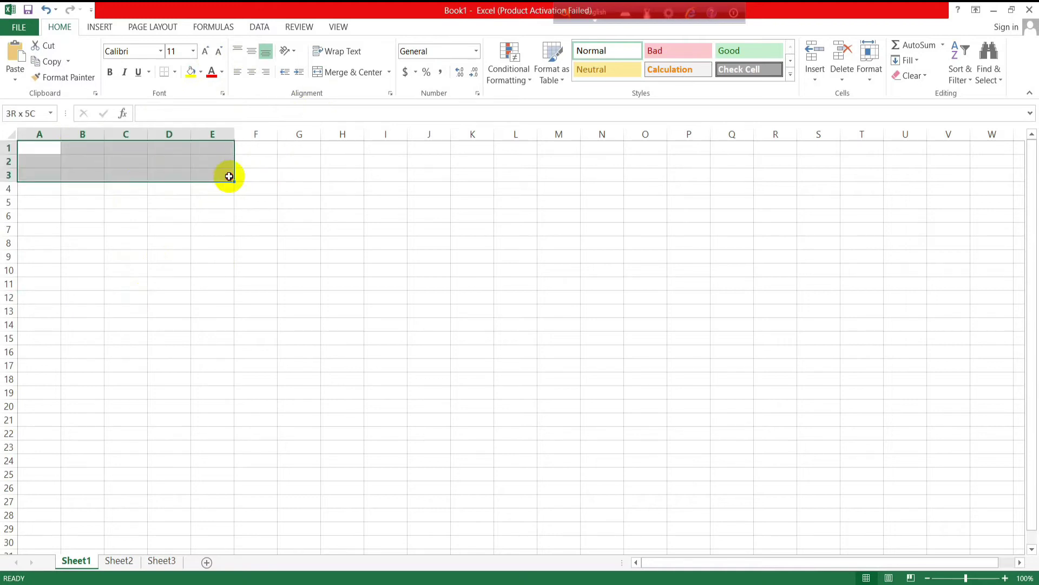
pyautogui.click(228, 218)
pyautogui.moveTo(51, 151)
pyautogui.mouseDown()
pyautogui.moveTo(241, 172)
pyautogui.moveTo(230, 169)
pyautogui.mouseUp()
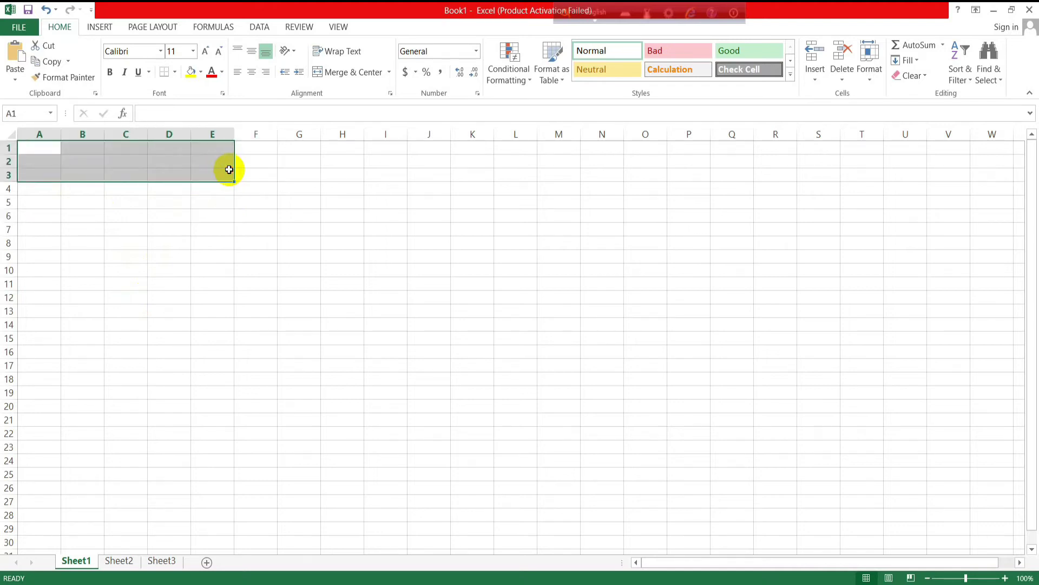
pyautogui.click(209, 227)
pyautogui.moveTo(30, 146)
pyautogui.mouseDown()
pyautogui.moveTo(237, 188)
pyautogui.moveTo(222, 180)
pyautogui.mouseUp()
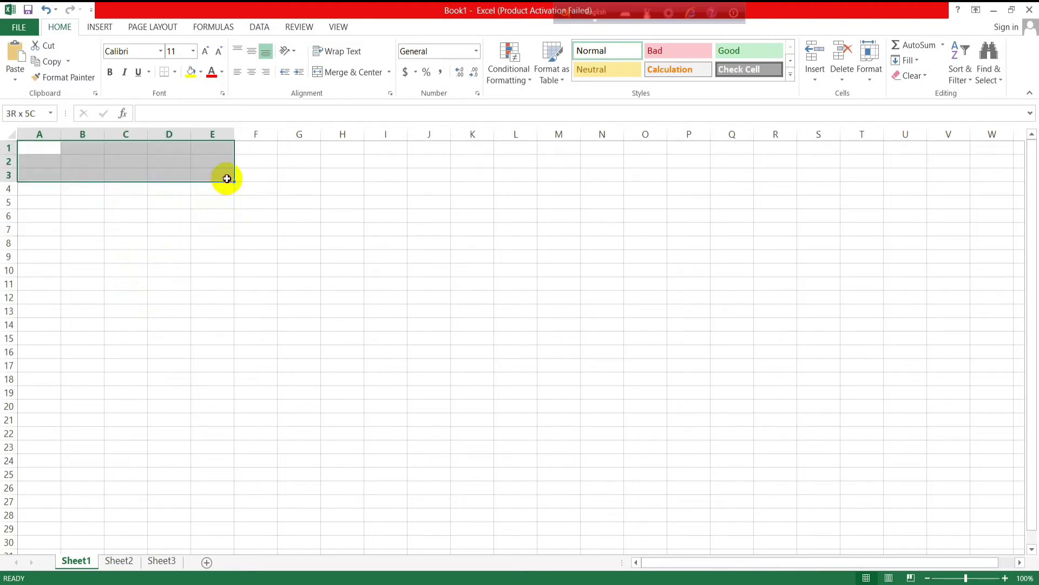
pyautogui.click(237, 228)
pyautogui.moveTo(36, 148)
pyautogui.mouseDown()
pyautogui.moveTo(243, 175)
pyautogui.moveTo(221, 183)
pyautogui.mouseUp()
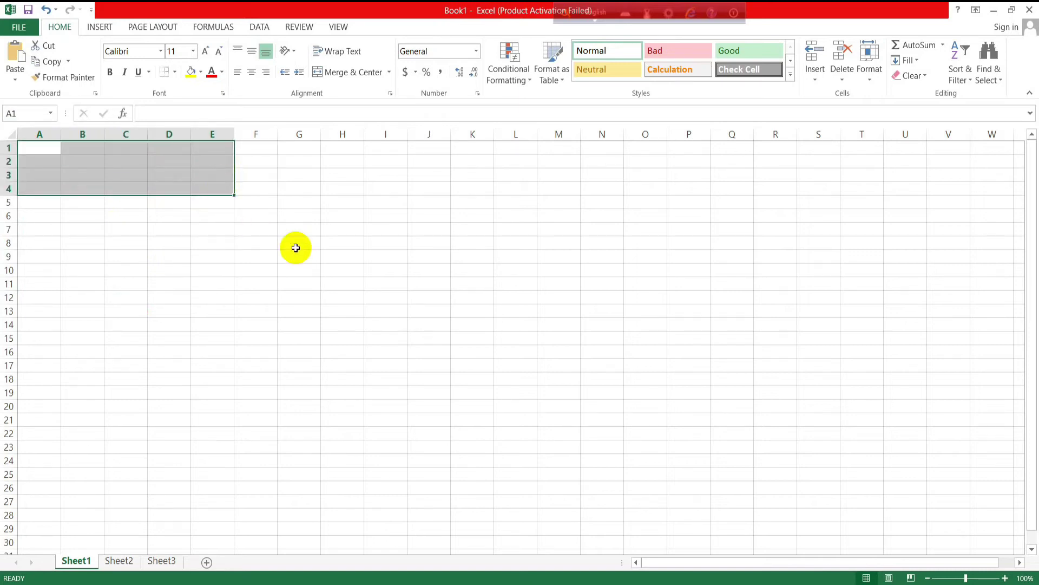
pyautogui.click(296, 247)
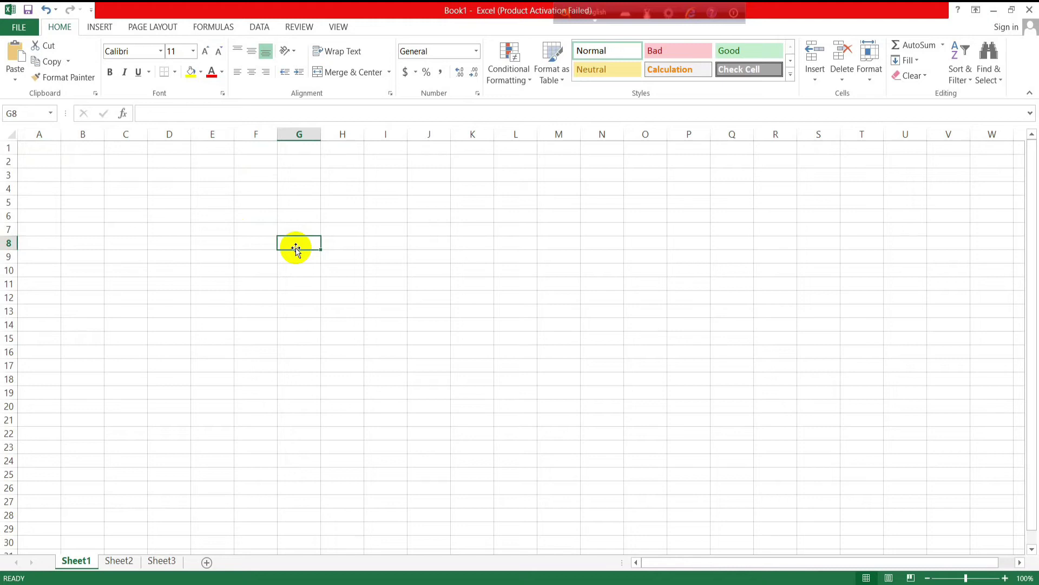
# Repeat the trial selections and finally select A1:F3 for the title.
pyautogui.moveTo(9, 147)
pyautogui.mouseDown()
pyautogui.moveTo(188, 187)
pyautogui.moveTo(229, 178)
pyautogui.mouseUp()
pyautogui.click(168, 187)
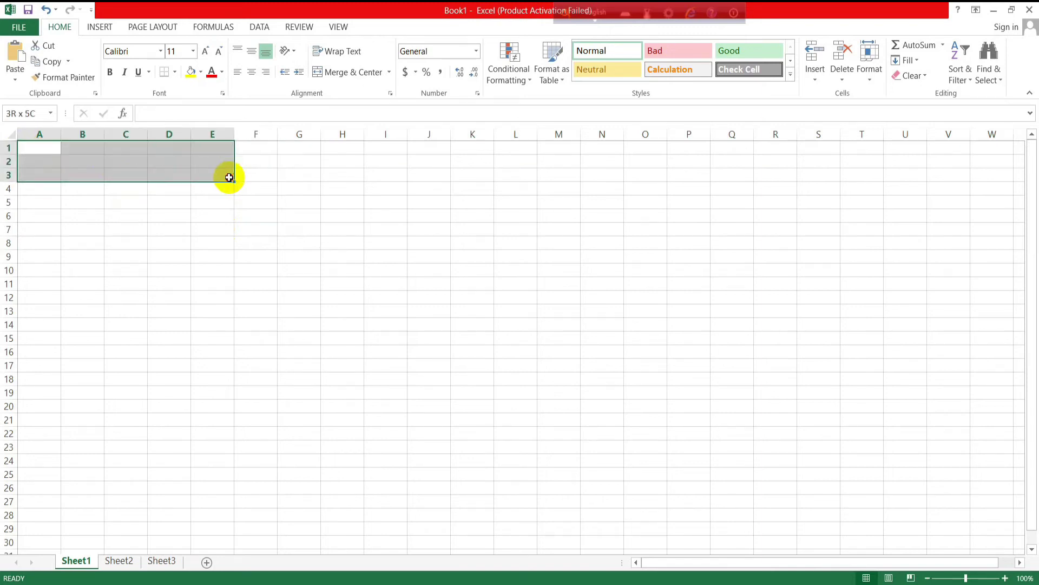
pyautogui.click(262, 187)
pyautogui.moveTo(49, 148); pyautogui.dragTo(249, 177)
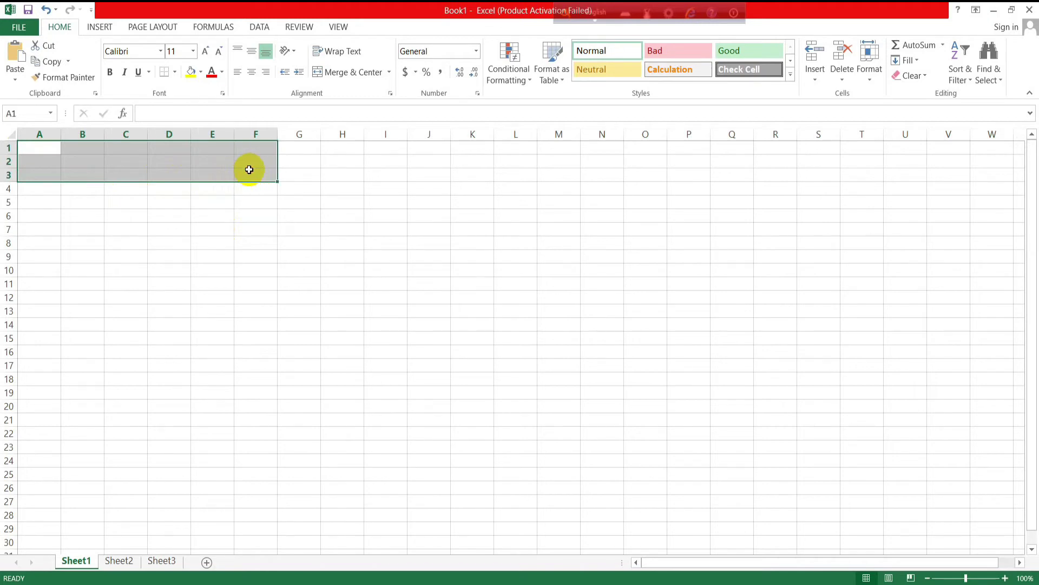
pyautogui.click(163, 173)
pyautogui.click(54, 150)
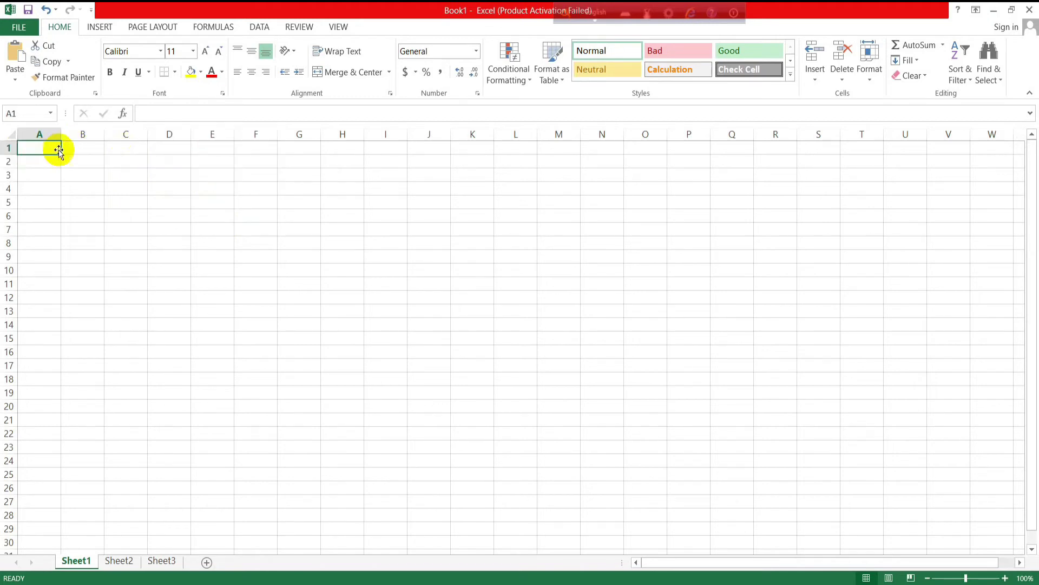
pyautogui.moveTo(61, 151); pyautogui.dragTo(250, 176)
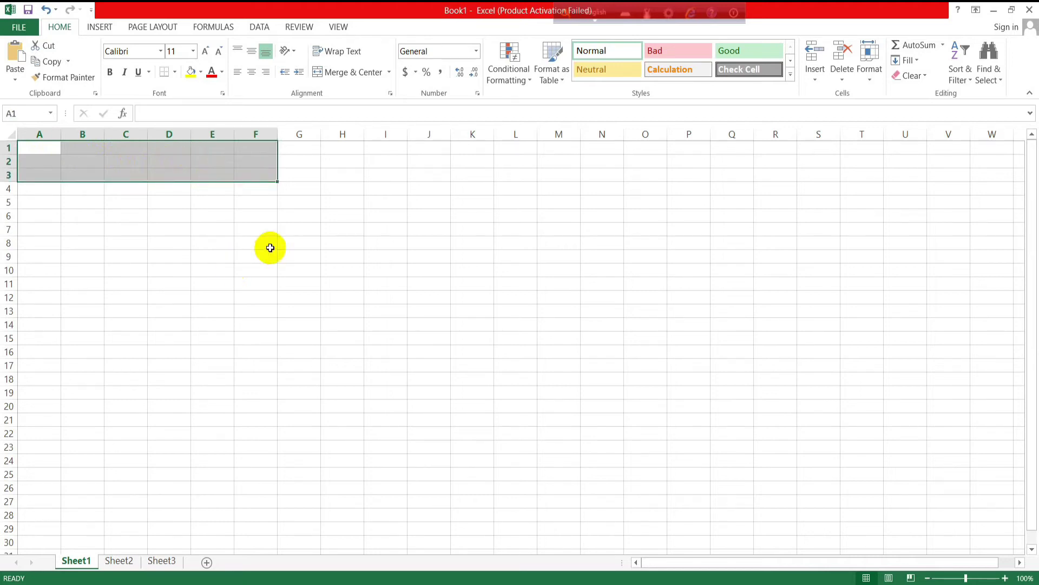
pyautogui.click(250, 218)
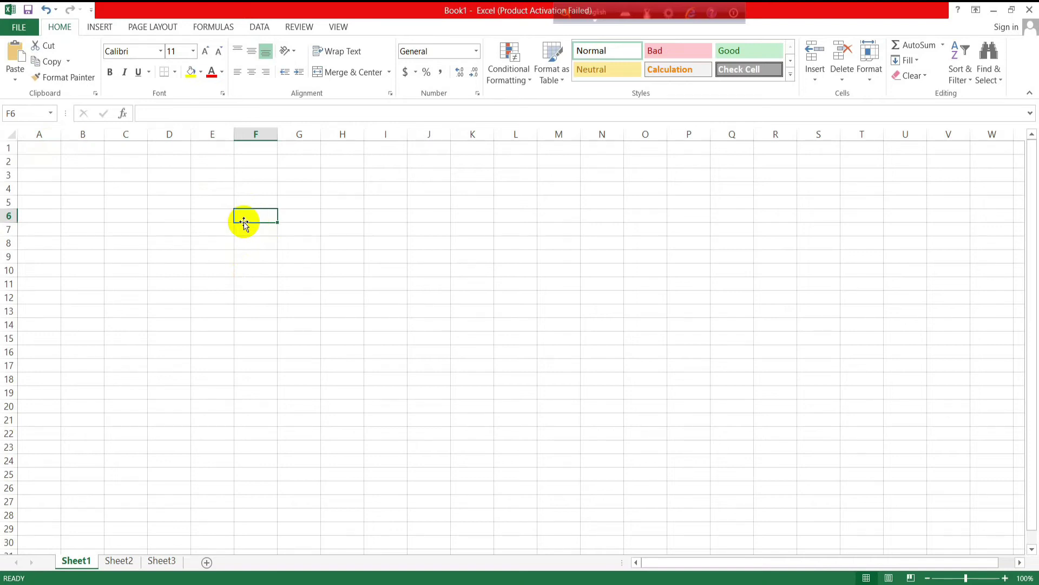
pyautogui.click(169, 201)
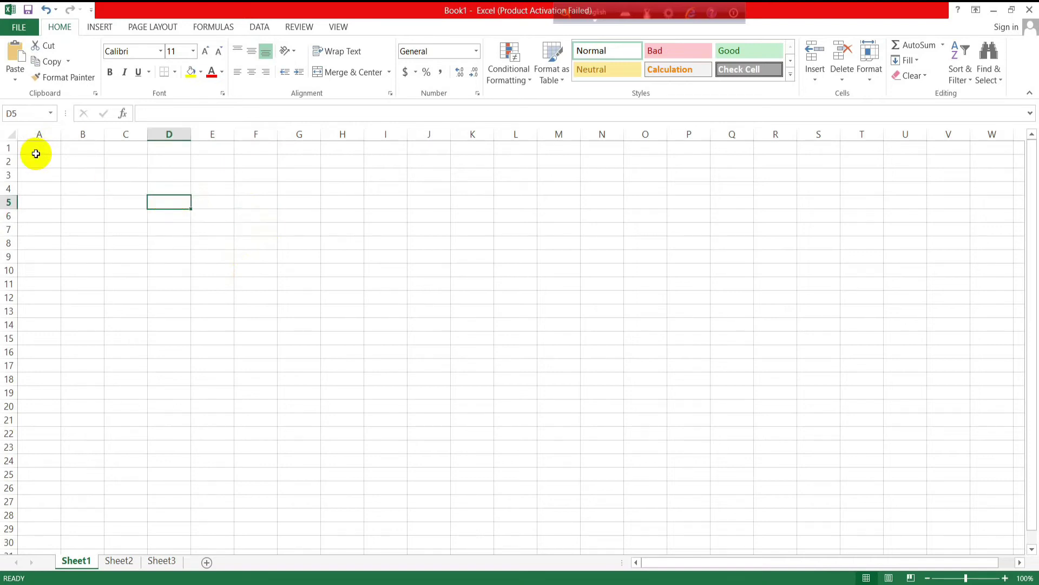
pyautogui.moveTo(43, 153)
pyautogui.mouseDown()
pyautogui.moveTo(262, 177)
pyautogui.moveTo(246, 179)
pyautogui.mouseUp()
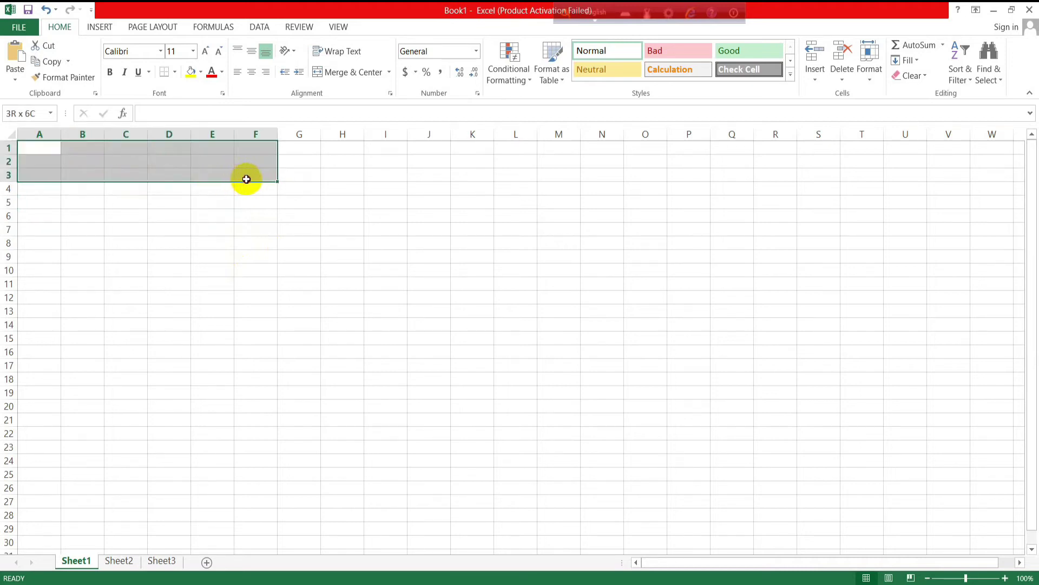
pyautogui.click(270, 228)
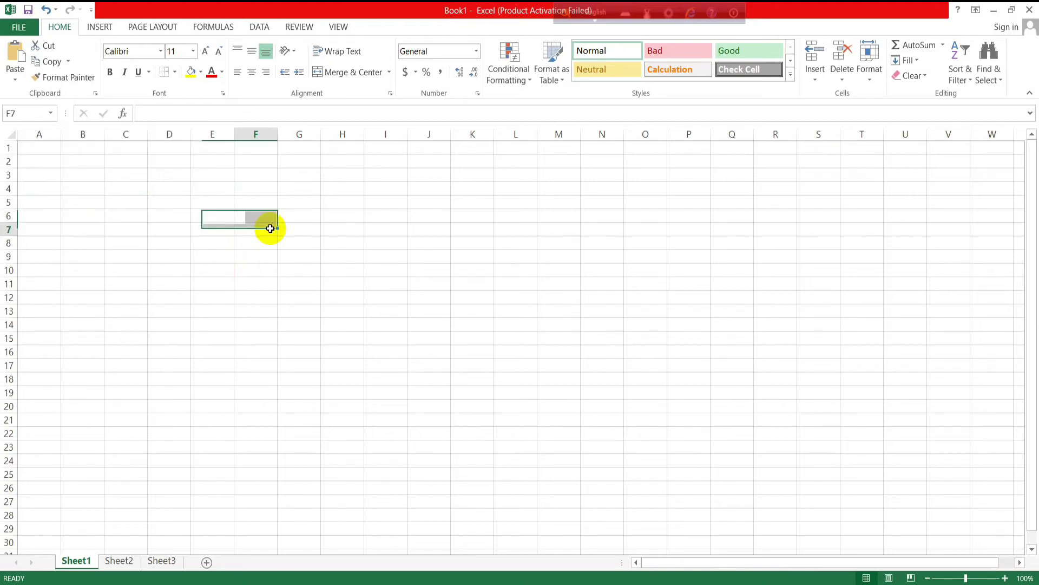
pyautogui.moveTo(48, 152)
pyautogui.mouseDown()
pyautogui.moveTo(283, 180)
pyautogui.moveTo(267, 176)
pyautogui.mouseUp()
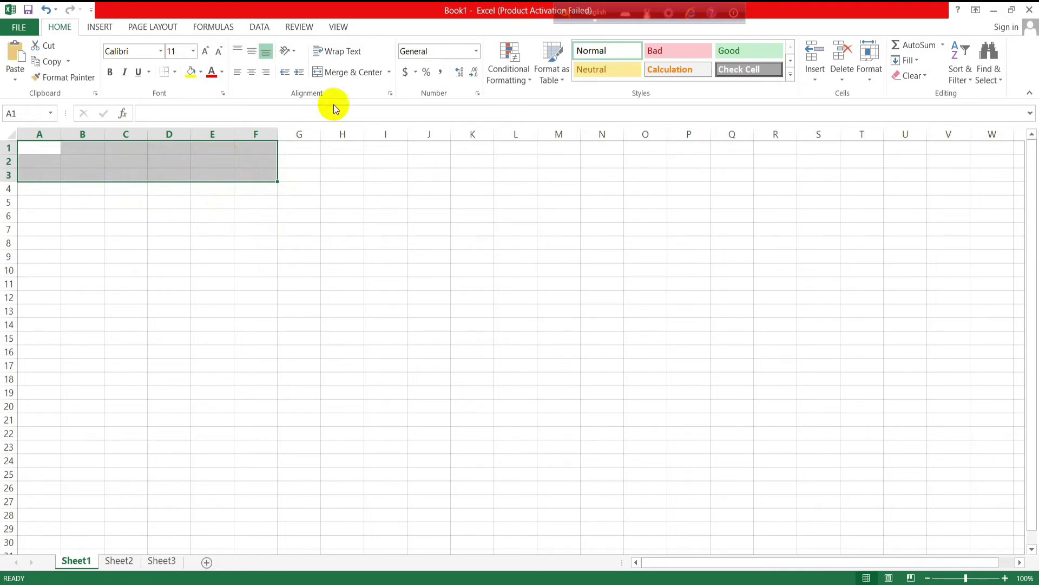
# Merge and centre A1:F3, then zoom the sheet to 170%.
pyautogui.click(346, 75)
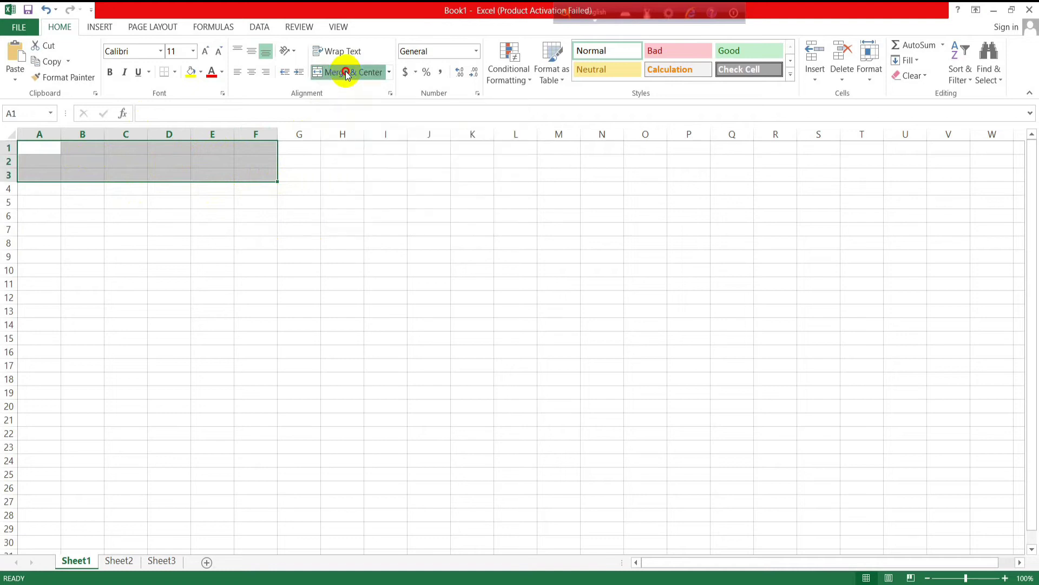
pyautogui.click(264, 242)
pyautogui.click(112, 160)
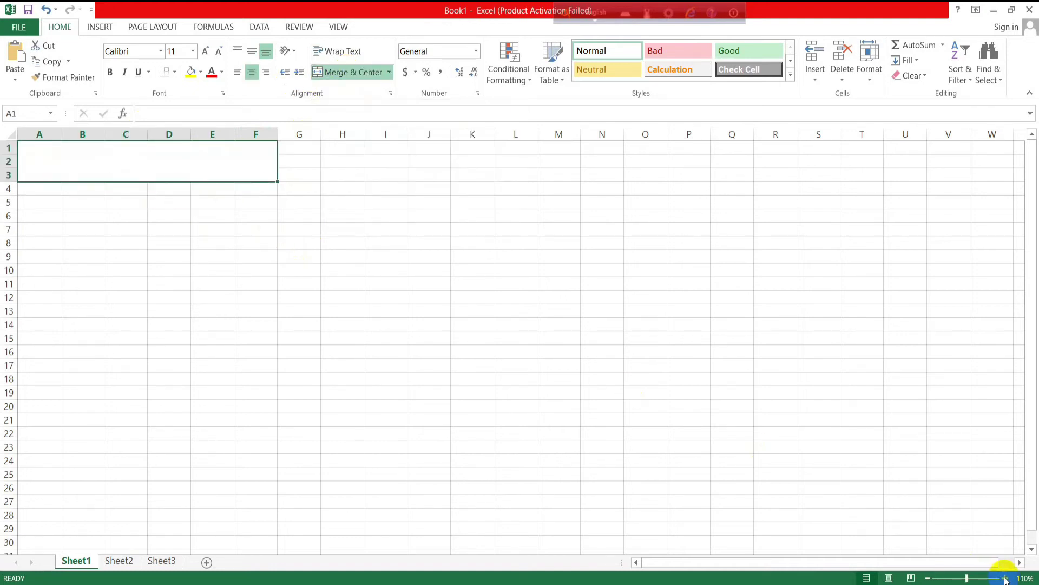
pyautogui.click(1005, 578)
pyautogui.click(1005, 578)
pyautogui.click(1005, 578)
pyautogui.click(1005, 578)
pyautogui.click(1005, 578)
pyautogui.moveTo(803, 371); pyautogui.dragTo(803, 347)
# Type XYZ COMPUTER into the merged title cell and commit it.
pyautogui.doubleClick(327, 192)
pyautogui.write('XYZ C')
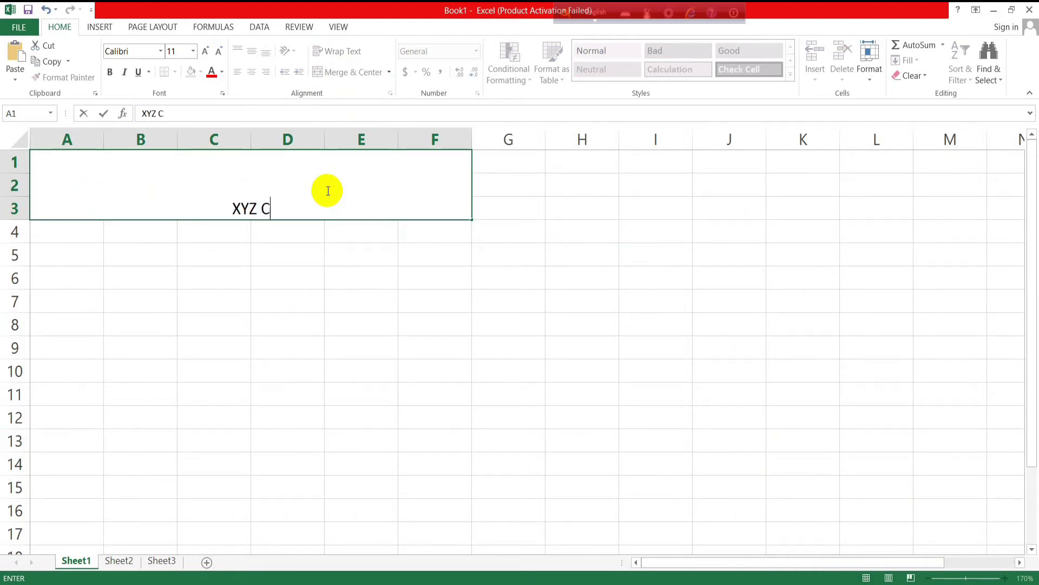
pyautogui.write('OMPUTER')
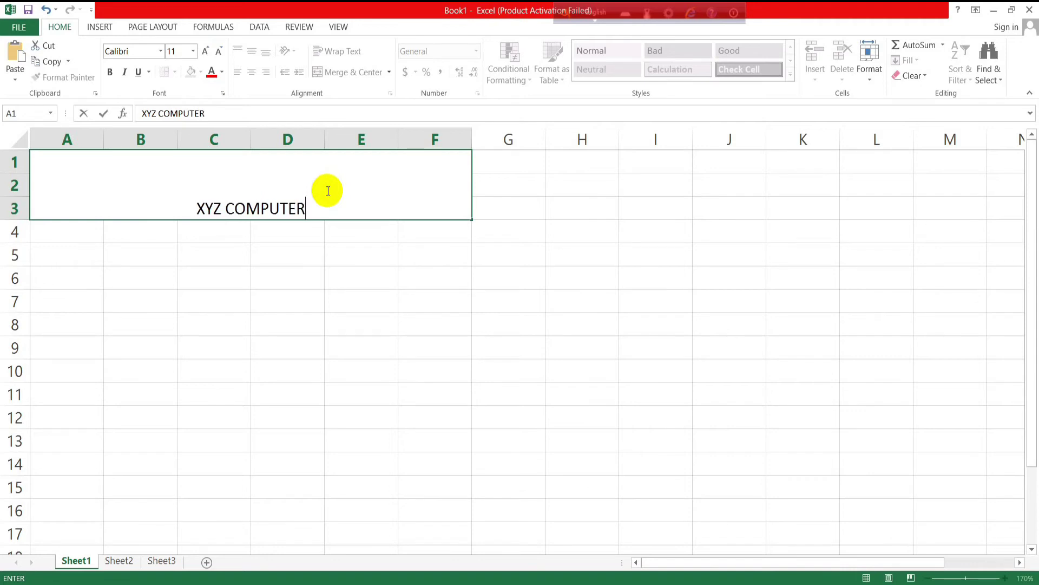
pyautogui.click(435, 317)
pyautogui.click(299, 200)
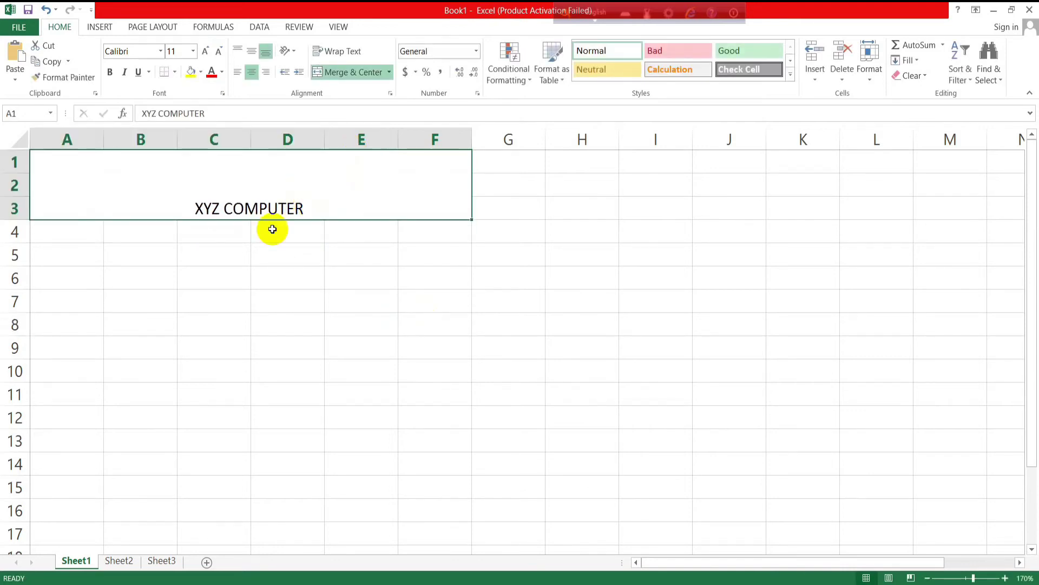
# Make the XYZ COMPUTER title bold Agency FB and enlarge it to size 16.
pyautogui.click(162, 52)
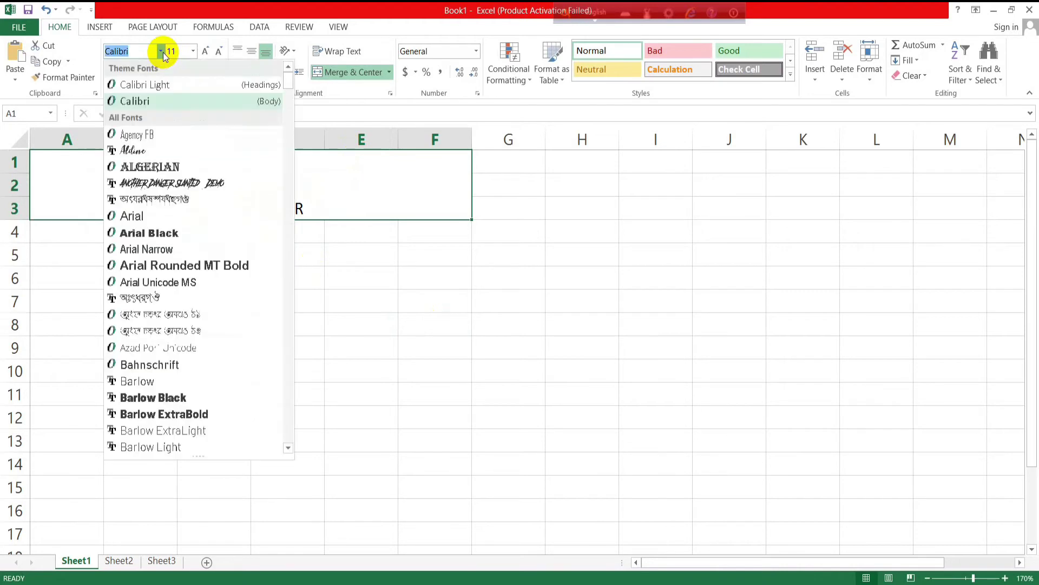
pyautogui.click(151, 133)
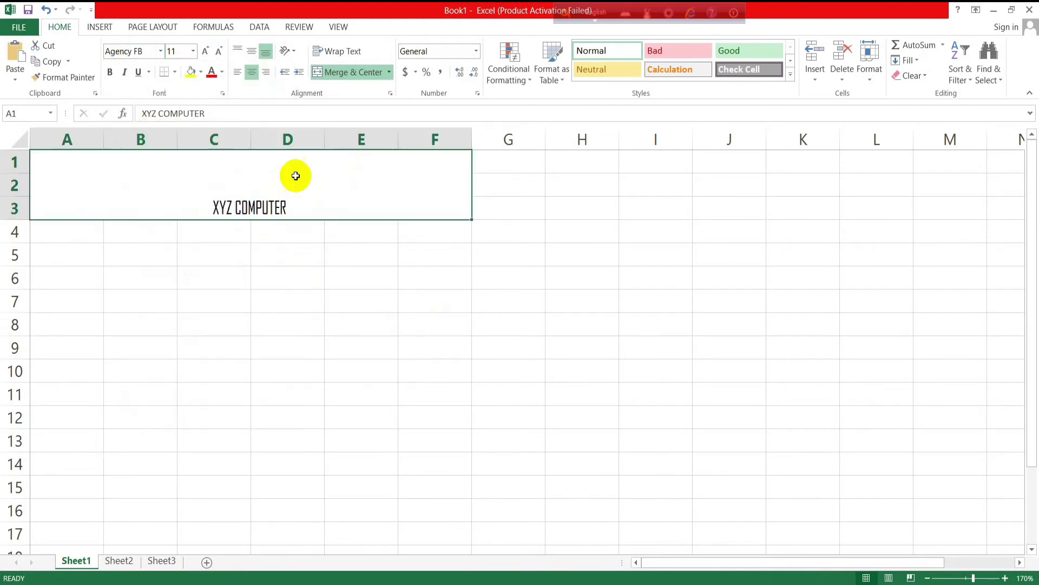
pyautogui.click(109, 72)
pyautogui.click(198, 250)
pyautogui.click(199, 182)
pyautogui.click(205, 51)
pyautogui.click(205, 51)
pyautogui.click(205, 51)
# Centre the title vertically and horizontally in A1:F3 and raise its size to 18.
pyautogui.click(287, 277)
pyautogui.click(248, 202)
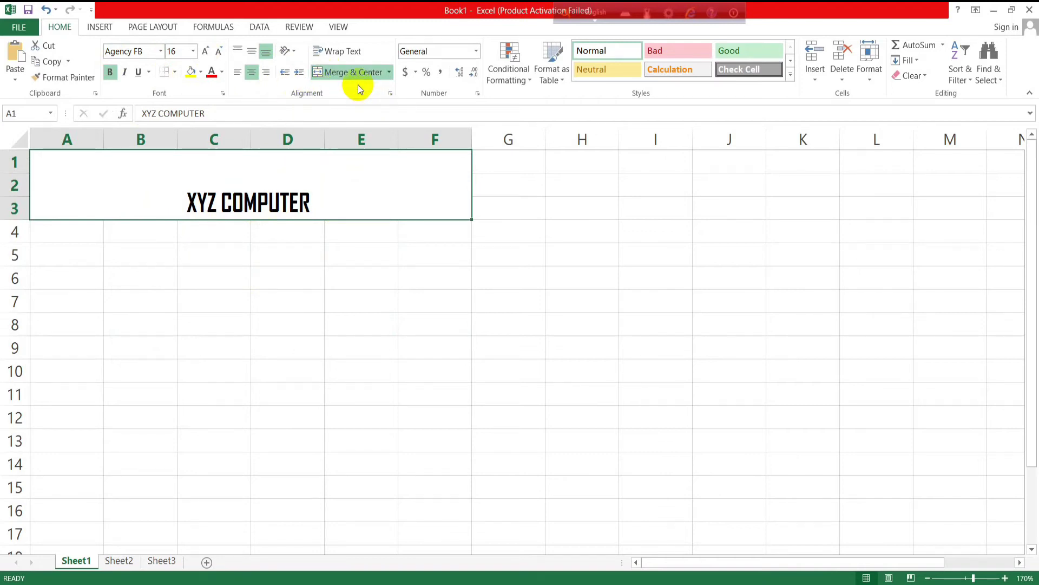
pyautogui.click(239, 51)
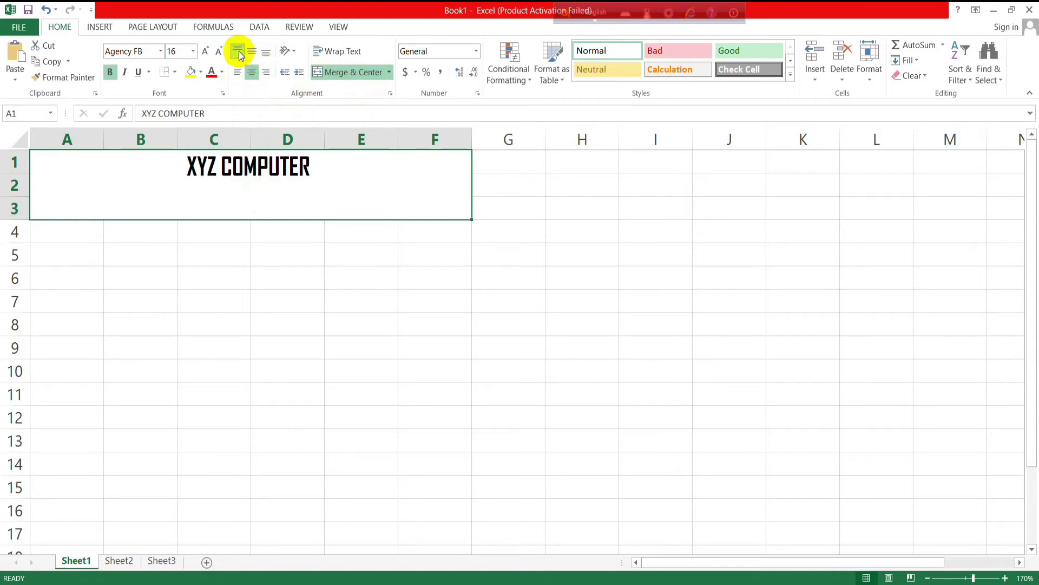
pyautogui.click(252, 54)
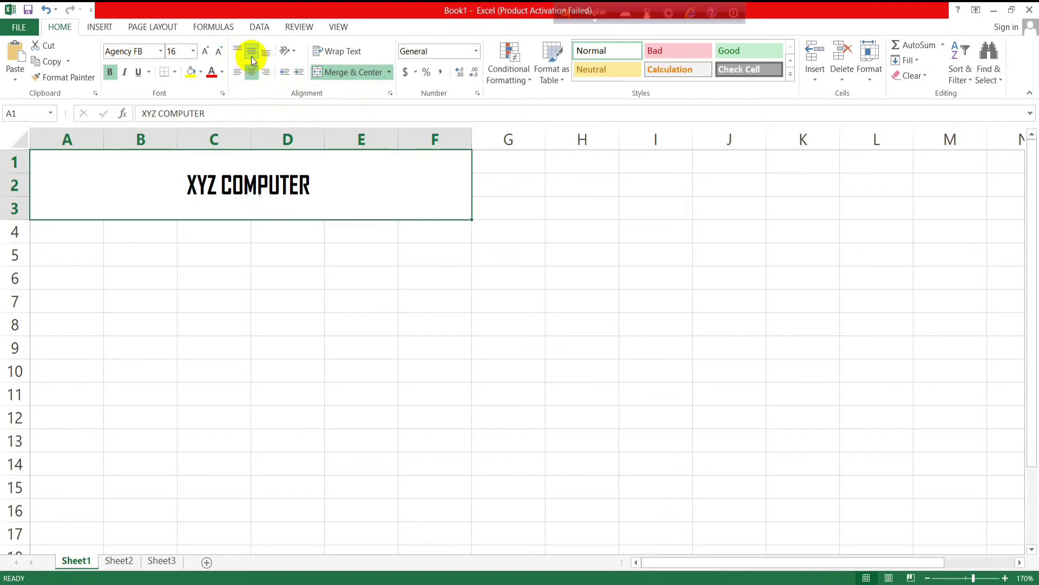
pyautogui.click(267, 53)
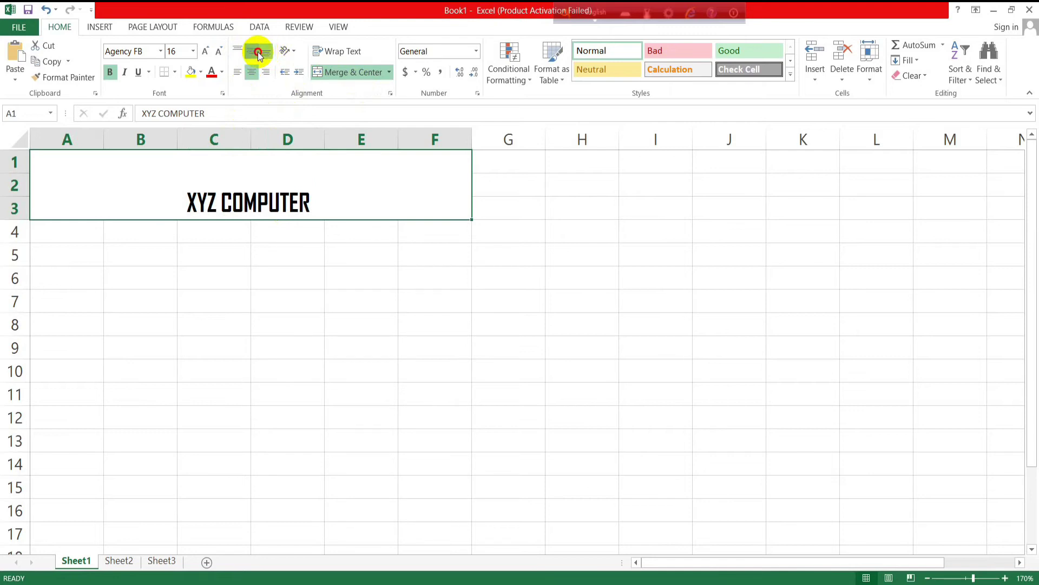
pyautogui.click(252, 51)
pyautogui.click(239, 76)
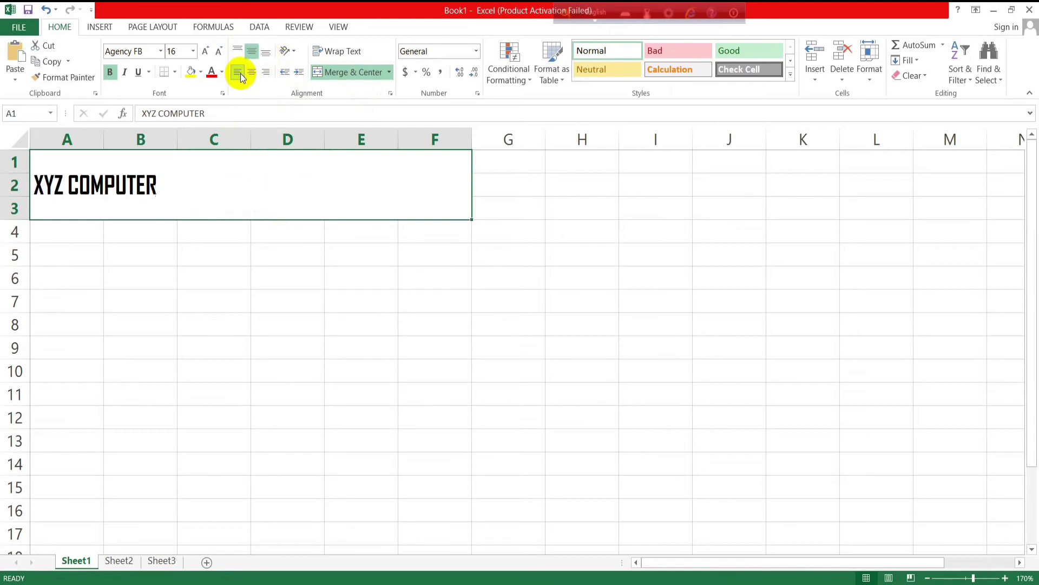
pyautogui.click(253, 75)
pyautogui.click(266, 74)
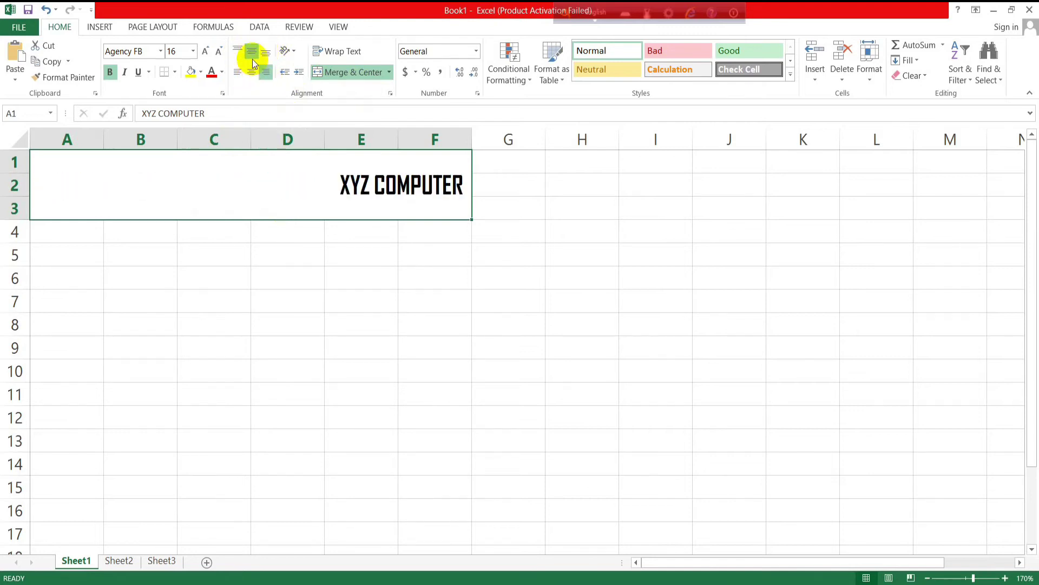
pyautogui.click(252, 72)
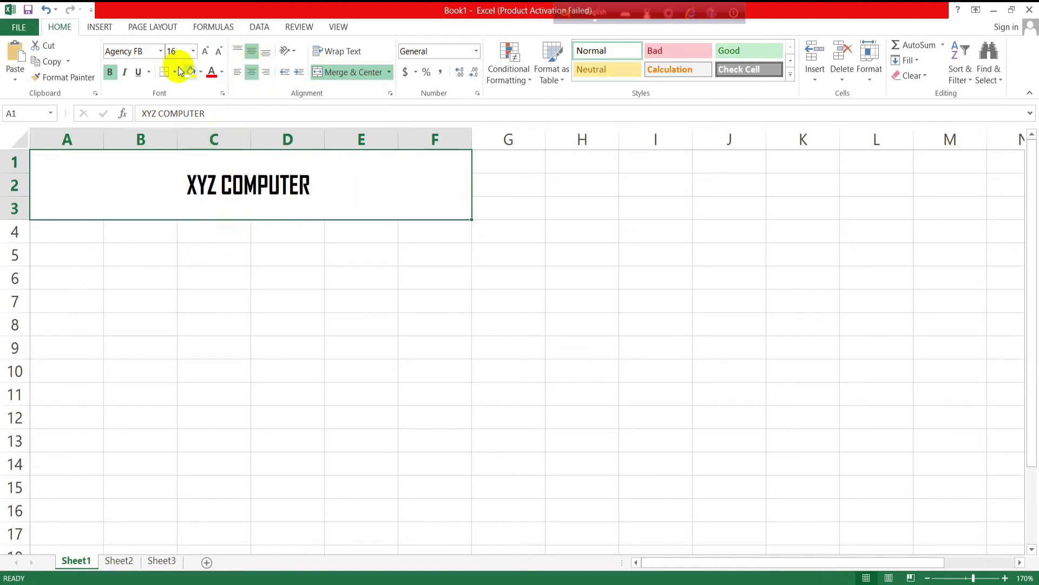
pyautogui.click(206, 51)
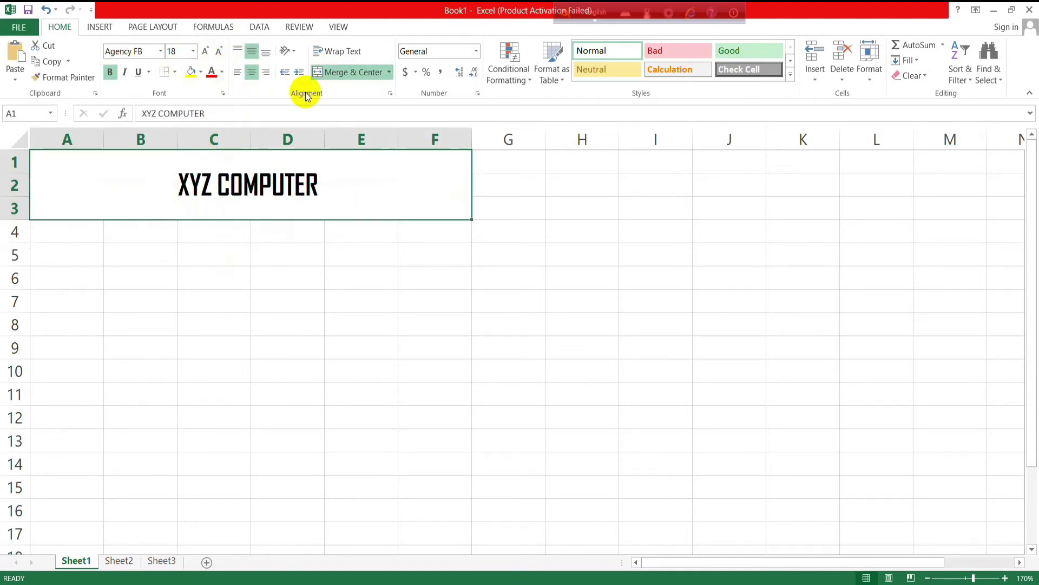
pyautogui.click(200, 72)
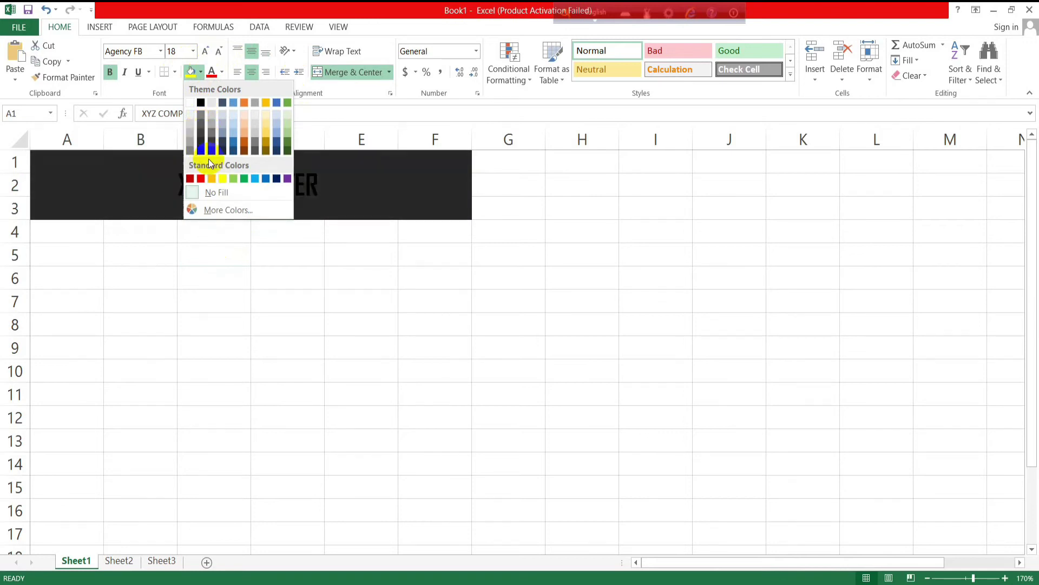
pyautogui.click(245, 177)
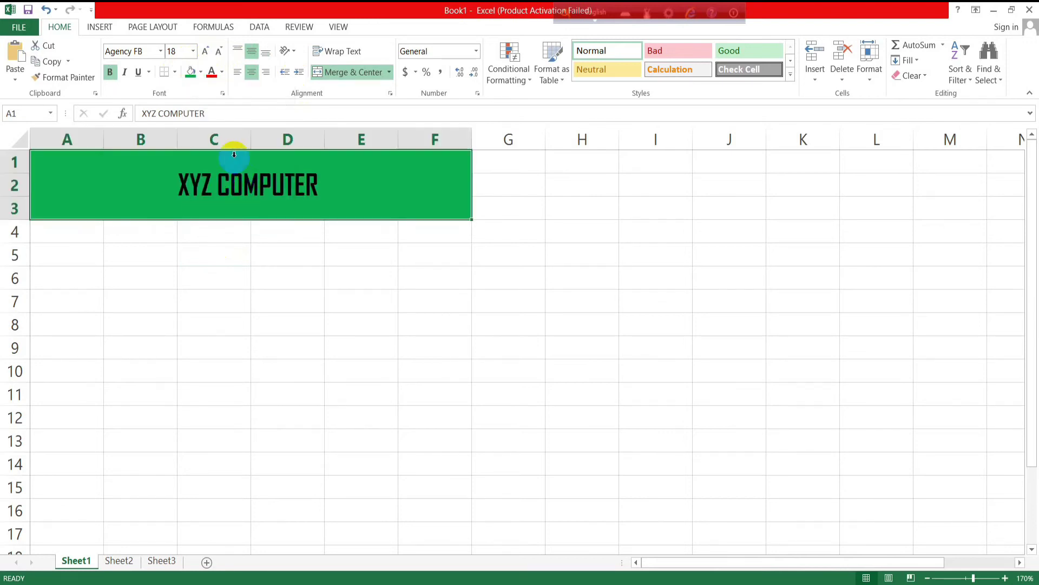
pyautogui.click(222, 74)
pyautogui.click(213, 115)
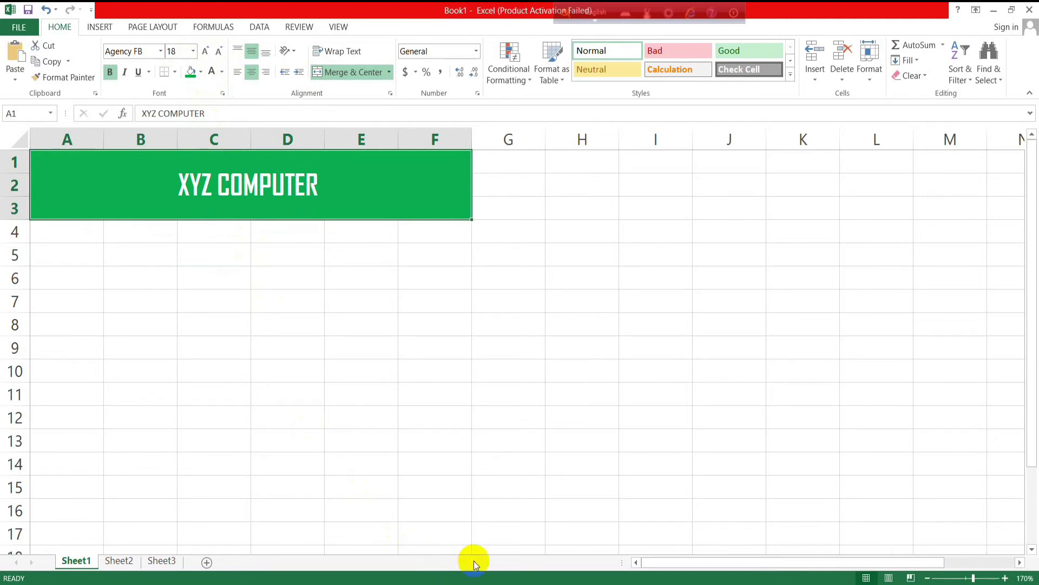
pyautogui.click(444, 561)
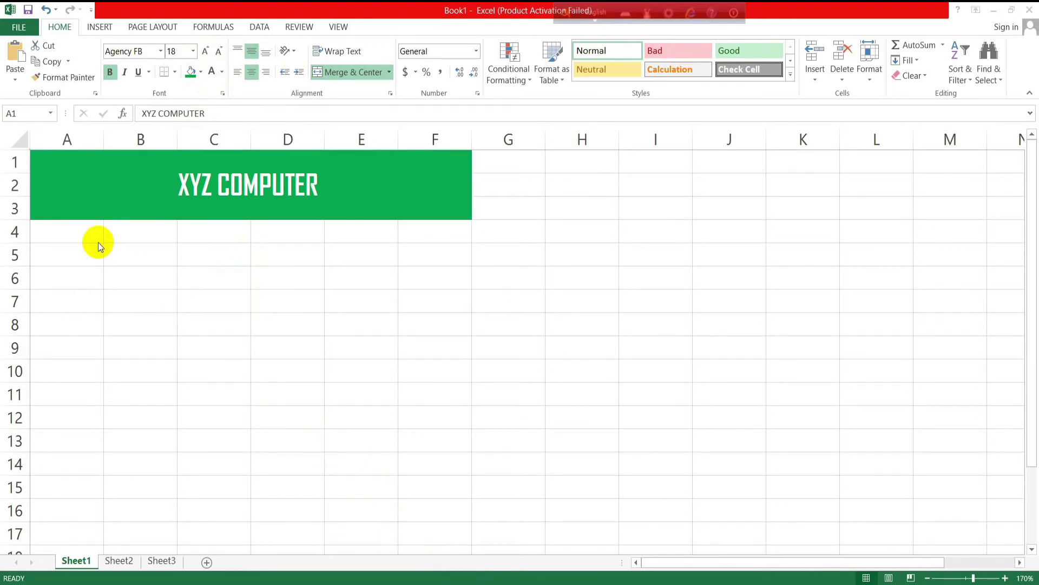
pyautogui.click(76, 230)
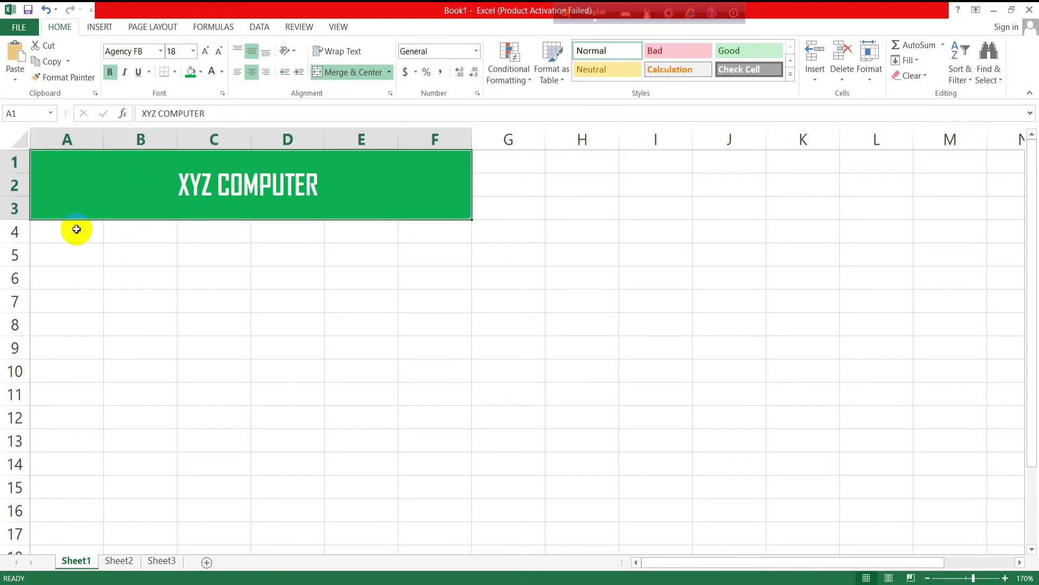
# Merge A4:F4 and enter the subtitle 'Daily work (1/1/2020)'.
pyautogui.moveTo(75, 242); pyautogui.dragTo(433, 237)
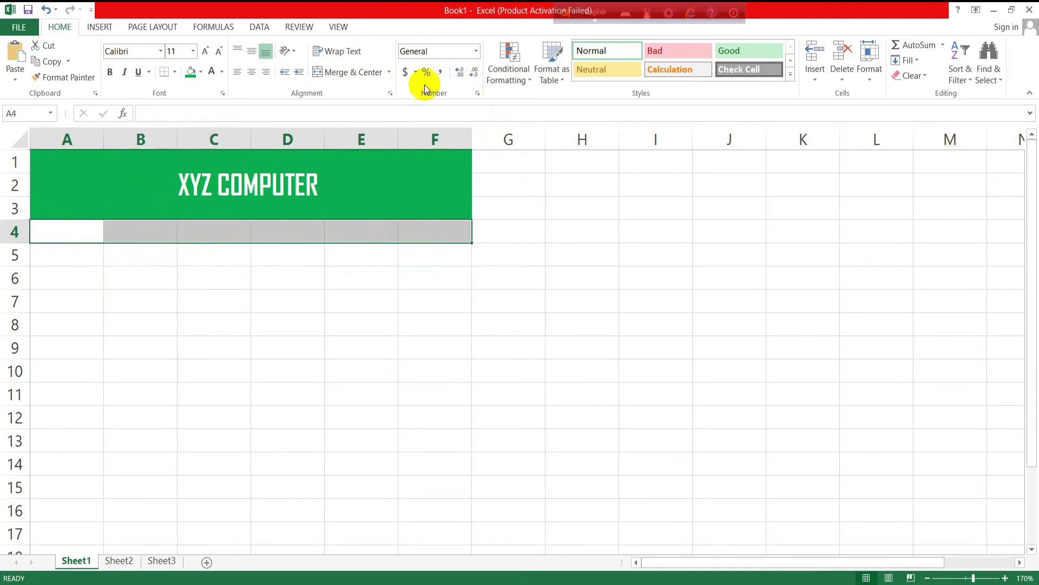
pyautogui.click(347, 72)
pyautogui.click(284, 328)
pyautogui.click(248, 232)
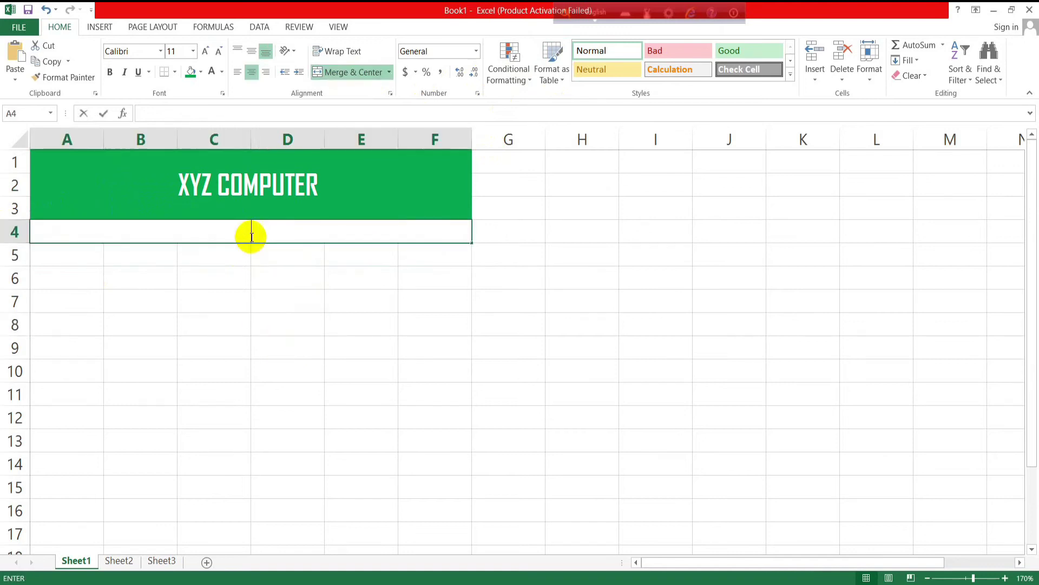
pyautogui.write('work(1/1/2020)')
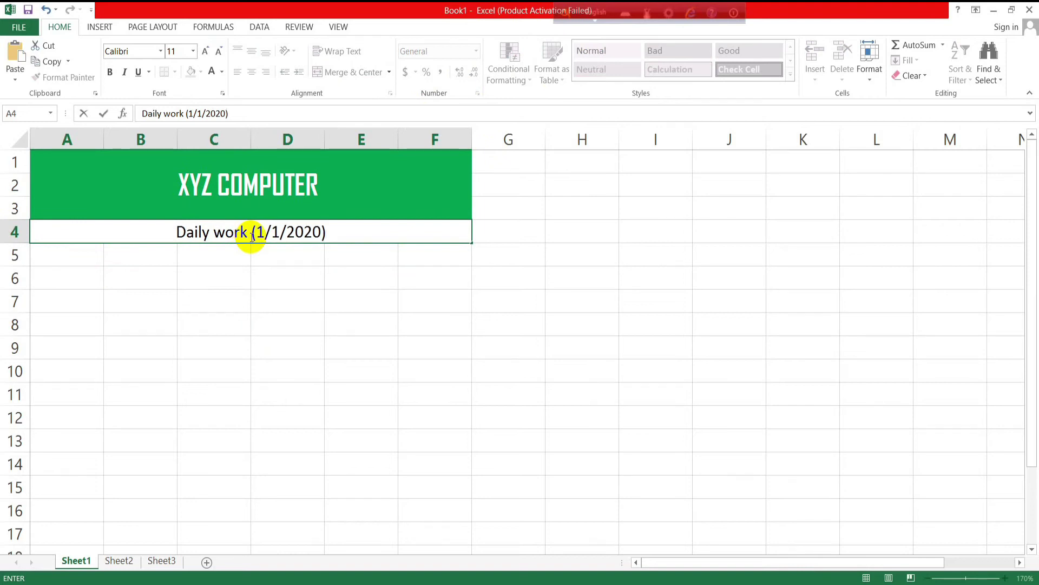
pyautogui.press('Return')
# Set the subtitle to bold Agency FB.
pyautogui.click(251, 234)
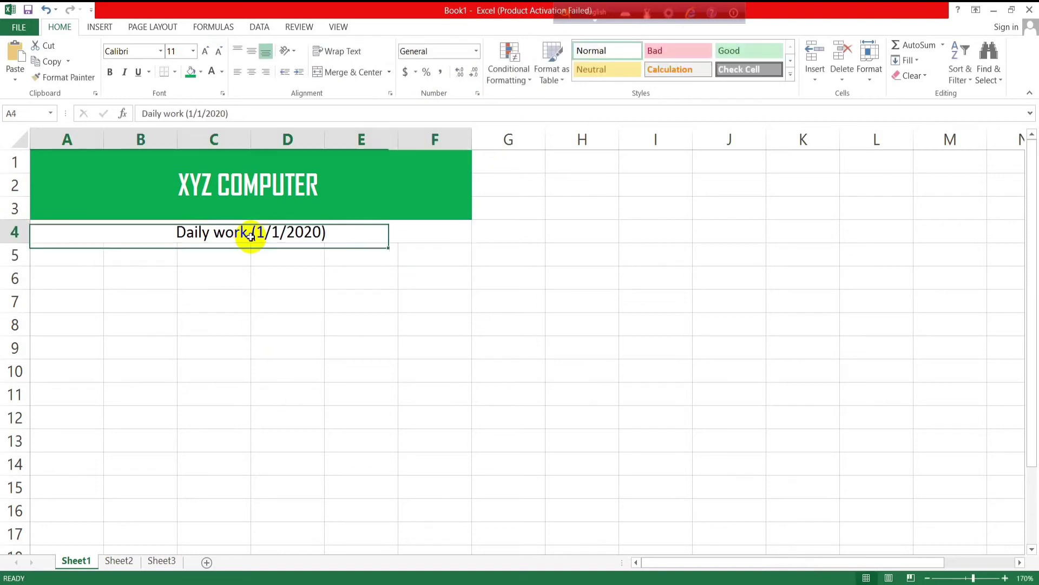
pyautogui.click(162, 52)
pyautogui.click(132, 135)
pyautogui.click(320, 364)
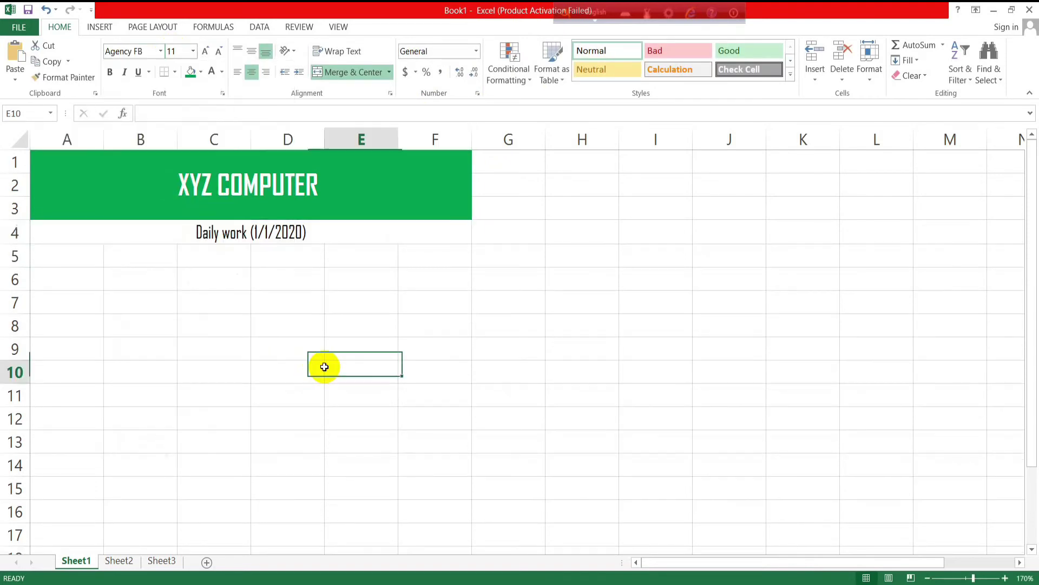
pyautogui.click(286, 242)
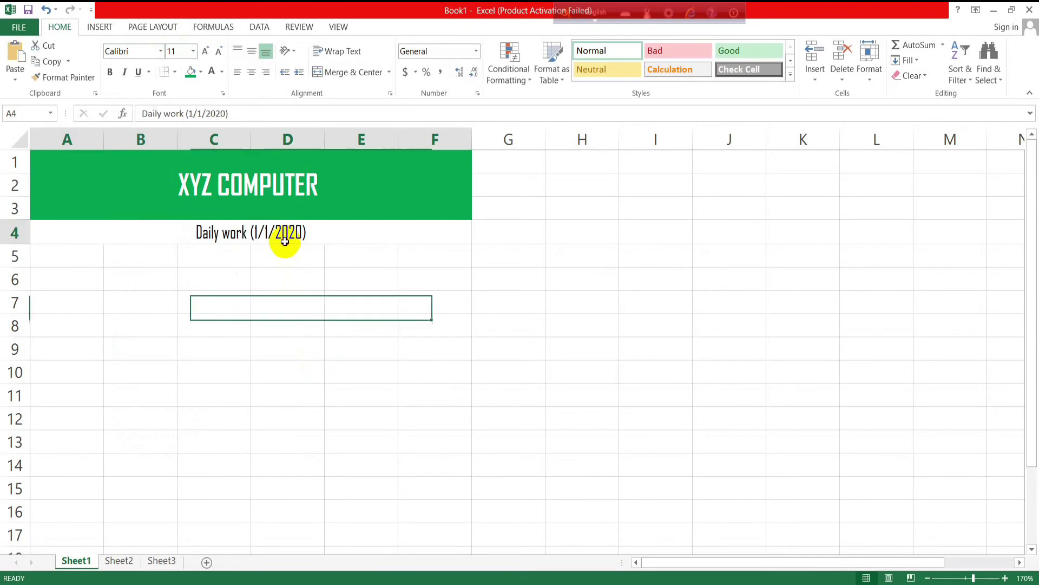
pyautogui.click(110, 72)
pyautogui.click(135, 282)
pyautogui.click(70, 260)
pyautogui.write('30')
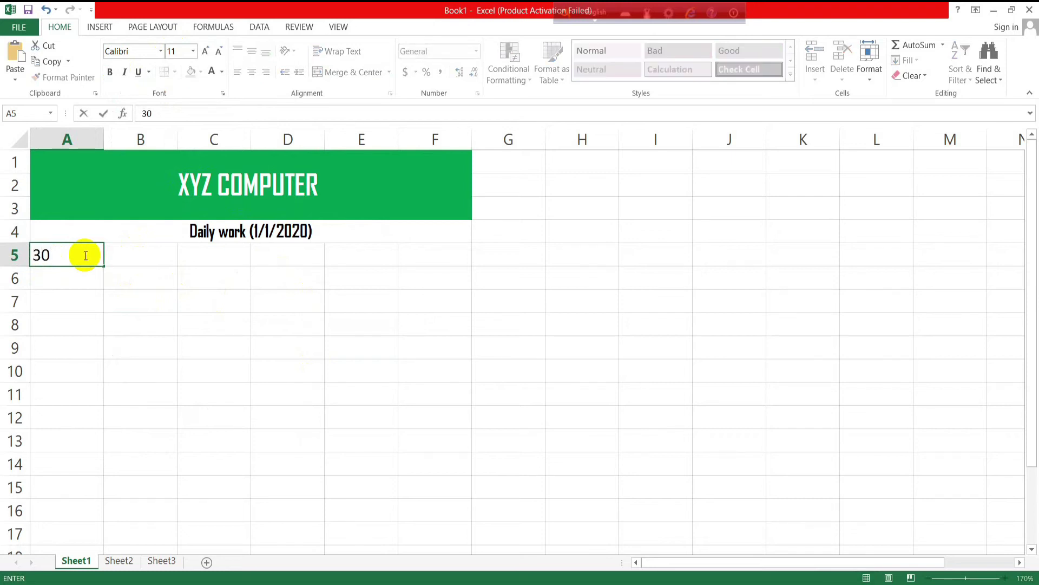
# Enter 30, 100, 15 and 40 across A5:D5.
pyautogui.press('Return')
pyautogui.press('Right')
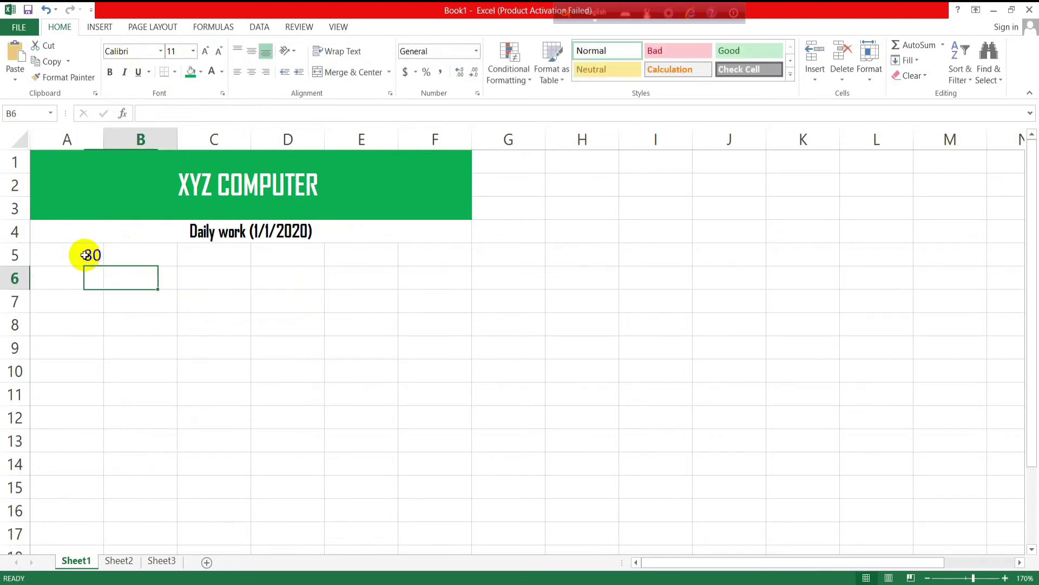
pyautogui.press('Up')
pyautogui.write('100')
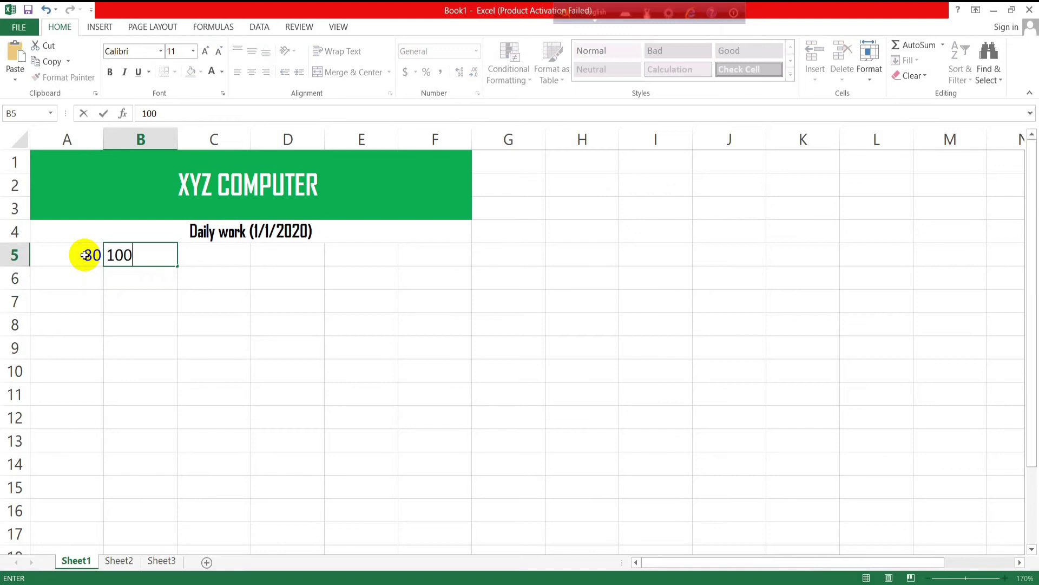
pyautogui.press('Return')
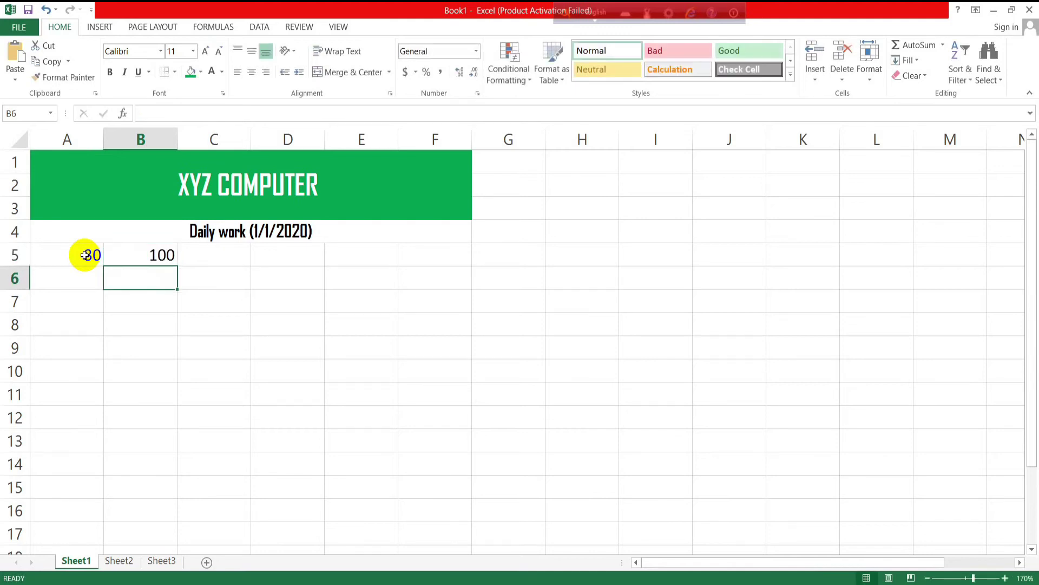
pyautogui.press('Right')
pyautogui.press('Up')
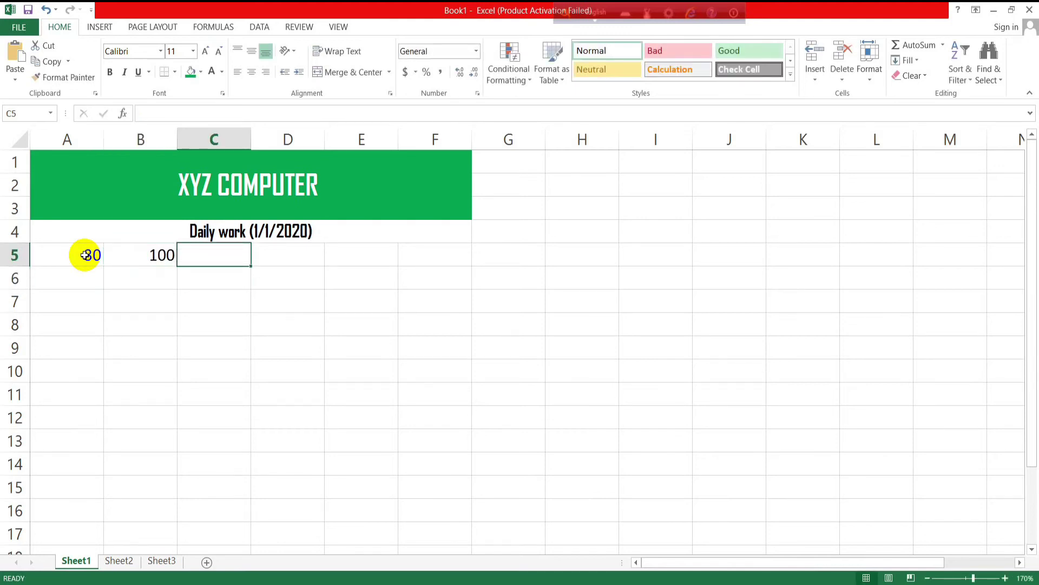
pyautogui.write('15')
pyautogui.press('Return')
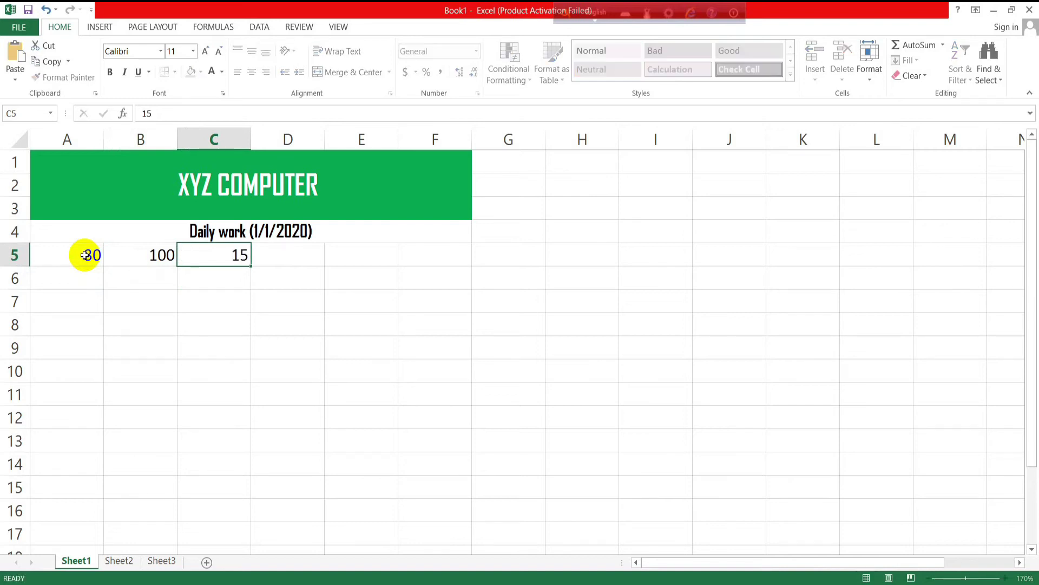
pyautogui.press('Right')
pyautogui.press('Up')
pyautogui.write('40')
pyautogui.press('Return')
# Continue the grid with 50 in D6, 20 in E5, 50 in F5 and 20 in A6.
pyautogui.write('50')
pyautogui.press('Return')
pyautogui.write('4')
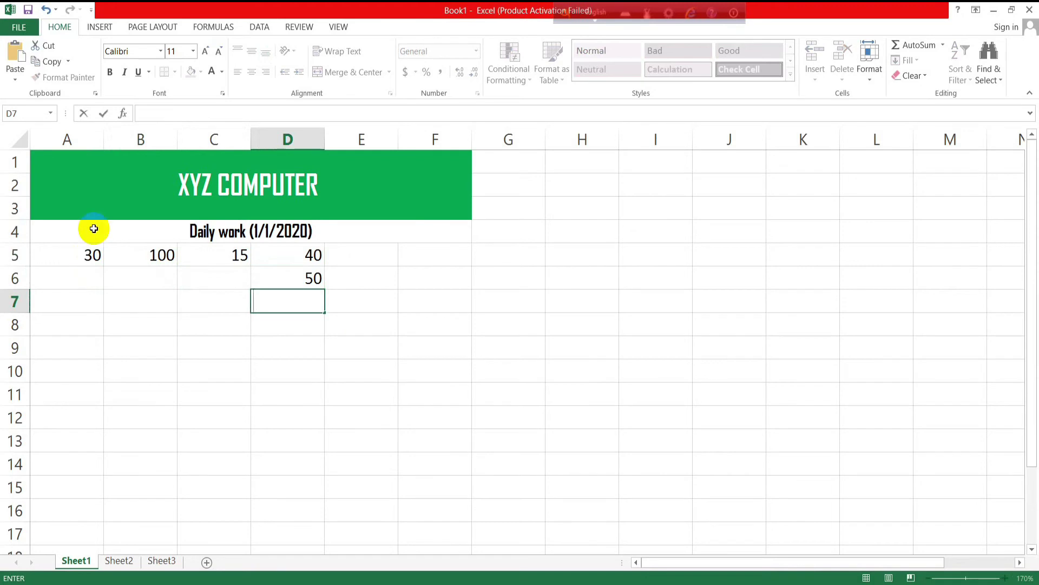
pyautogui.click(355, 257)
pyautogui.write('20')
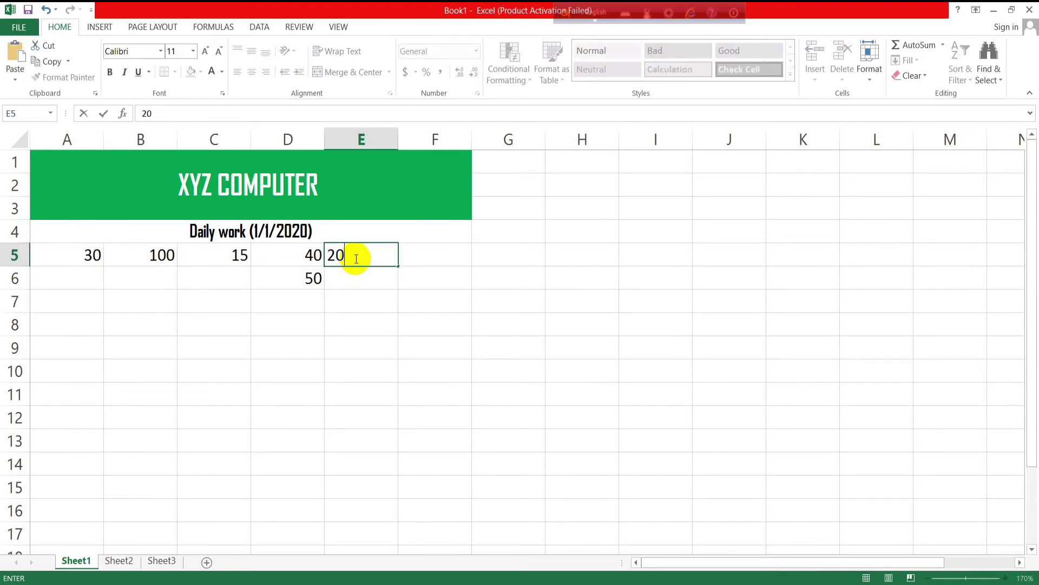
pyautogui.write('30')
pyautogui.press('BackSpace')
pyautogui.press('BackSpace')
pyautogui.click(437, 252)
pyautogui.write('50')
pyautogui.click(81, 285)
pyautogui.write('20')
pyautogui.press('Tab')
pyautogui.write('3')
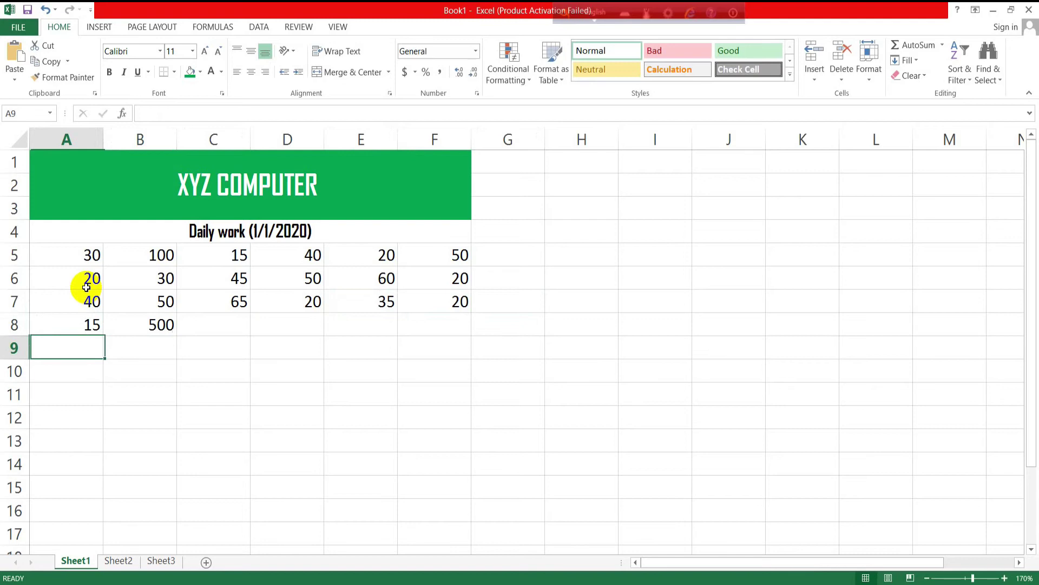
# Review the number grid A5:F8 and correct B8 from 500 to 50.
pyautogui.click(214, 324)
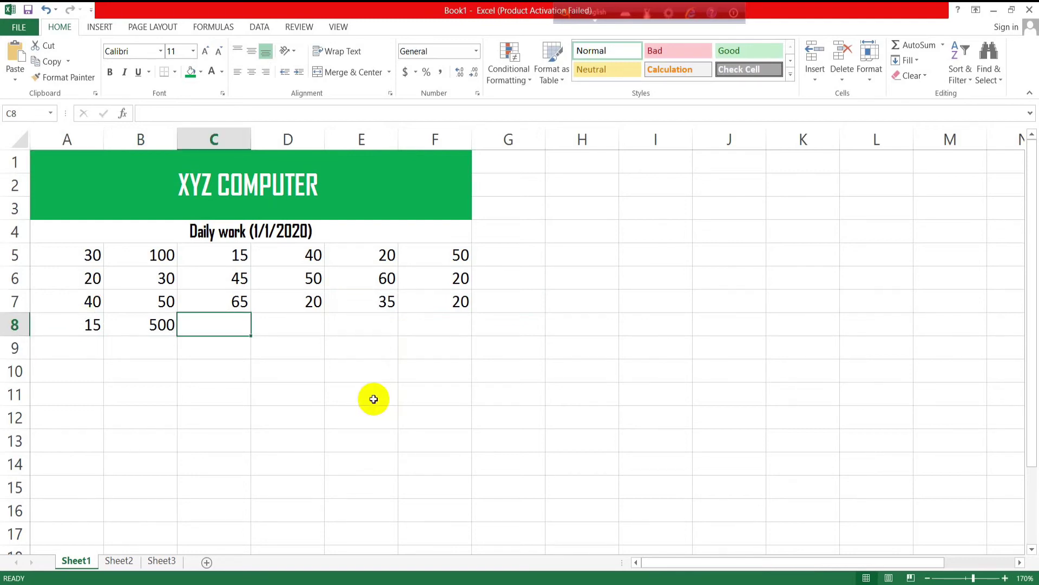
pyautogui.click(275, 350)
pyautogui.moveTo(76, 255); pyautogui.dragTo(435, 320)
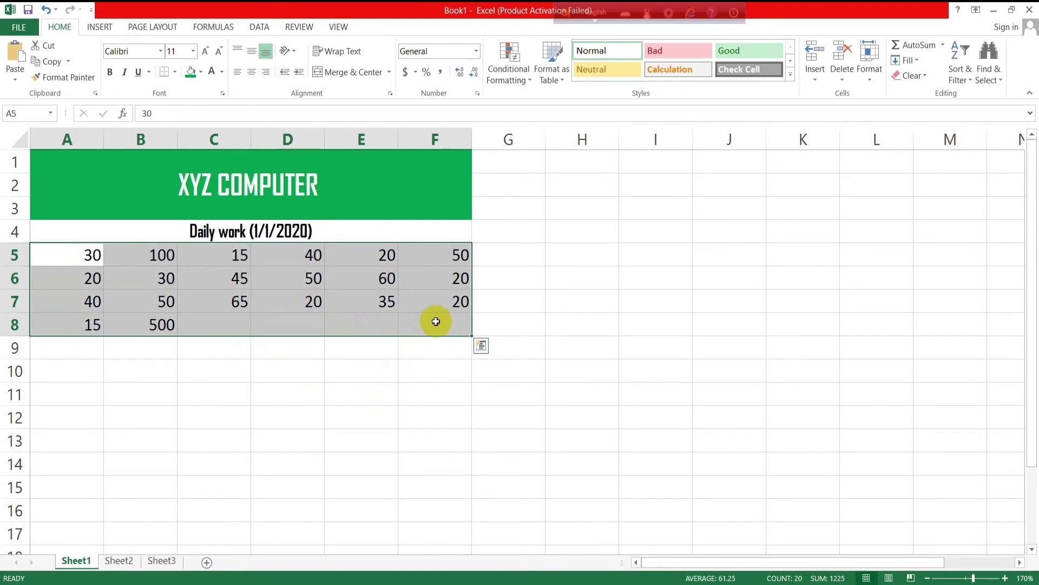
pyautogui.click(233, 358)
pyautogui.moveTo(81, 257); pyautogui.dragTo(440, 327)
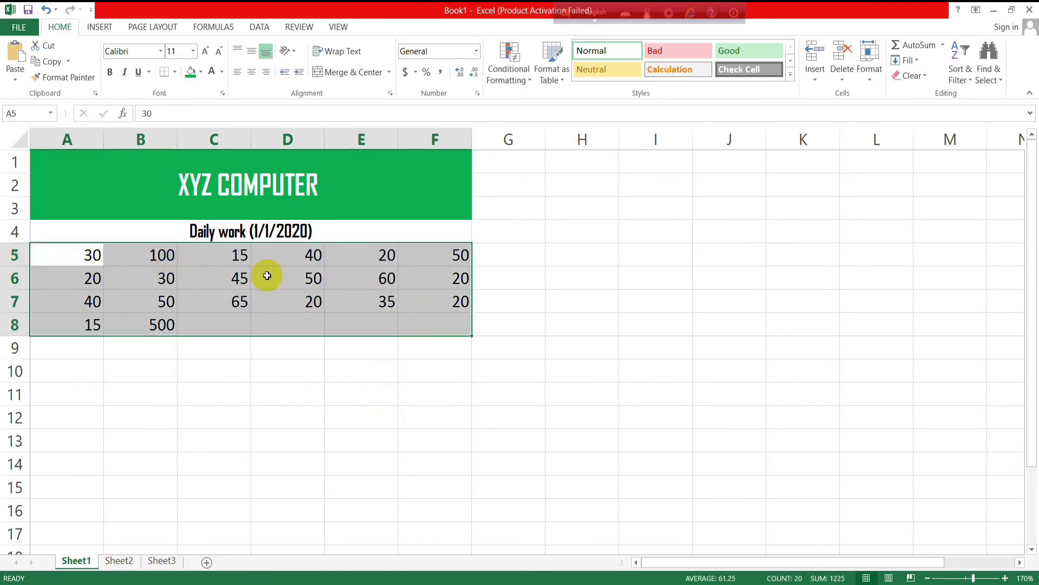
pyautogui.click(341, 379)
pyautogui.moveTo(76, 255)
pyautogui.mouseDown()
pyautogui.moveTo(261, 288)
pyautogui.moveTo(343, 316)
pyautogui.mouseUp()
pyautogui.doubleClick(168, 324)
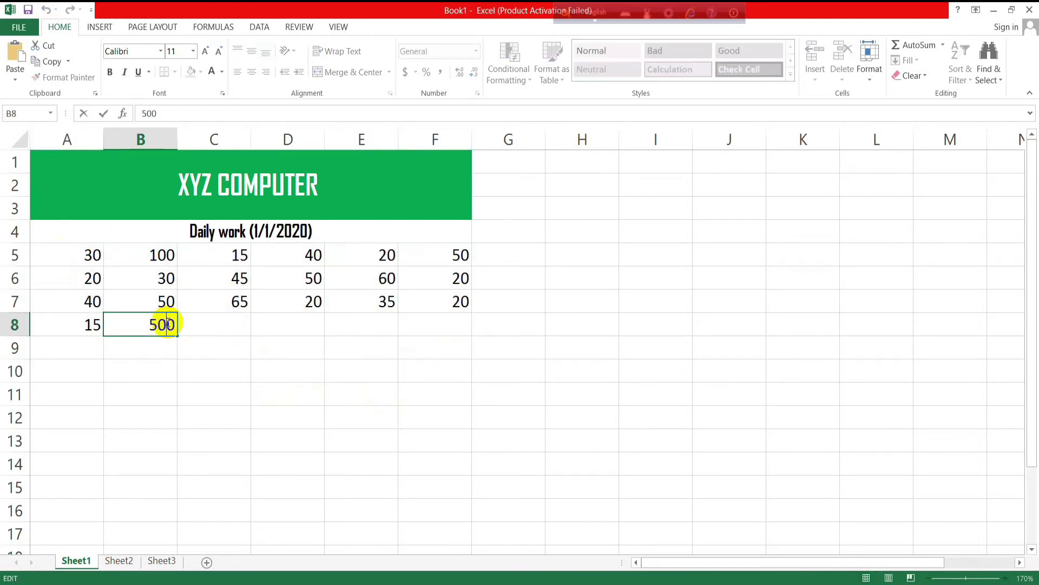
pyautogui.press('BackSpace')
# Merge D10:E11 into one centred cell and type the label TOTAL.
pyautogui.click(305, 392)
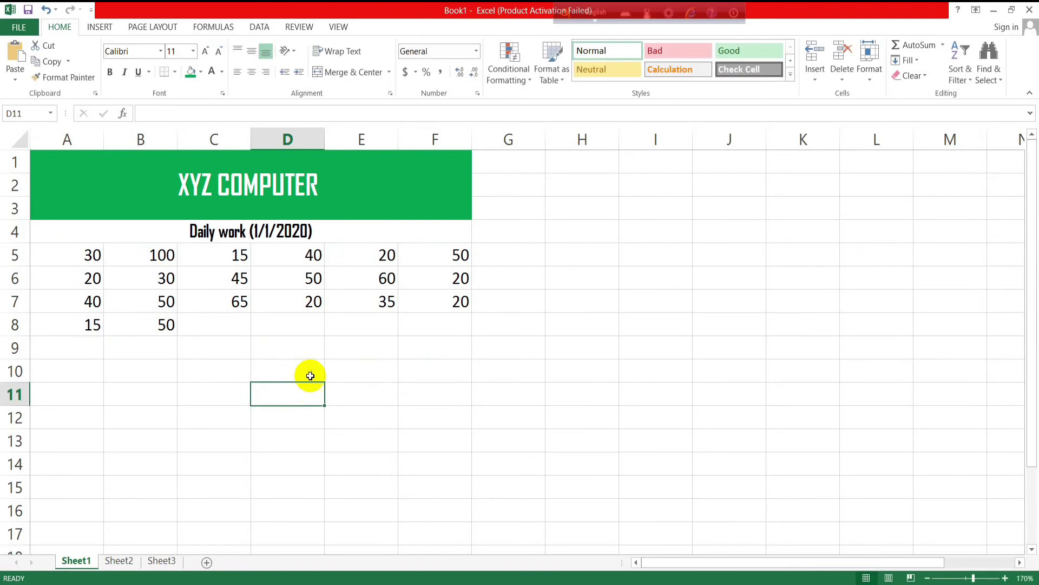
pyautogui.click(306, 374)
pyautogui.click(288, 427)
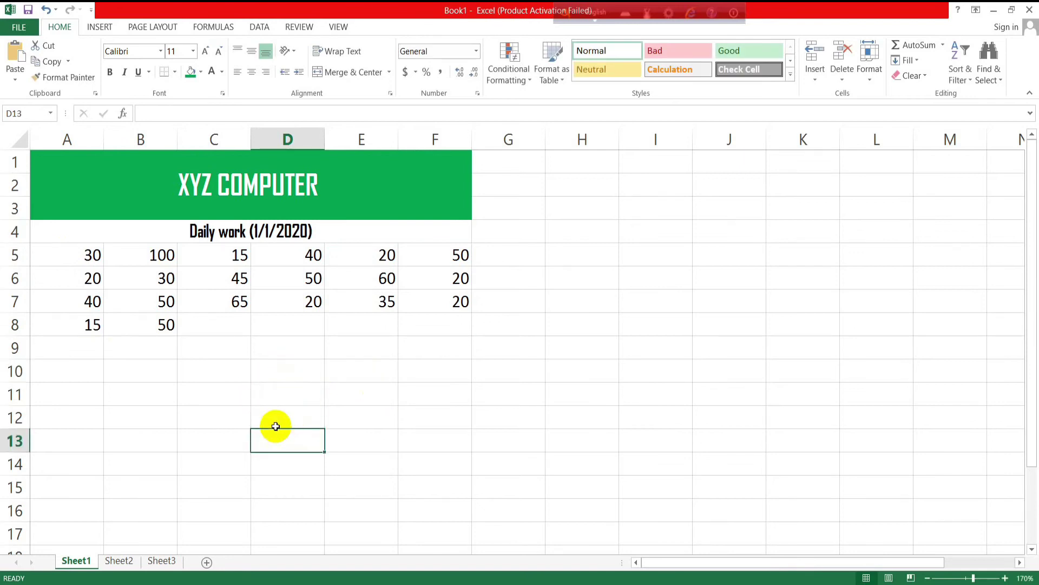
pyautogui.moveTo(273, 377); pyautogui.dragTo(342, 401)
pyautogui.click(352, 72)
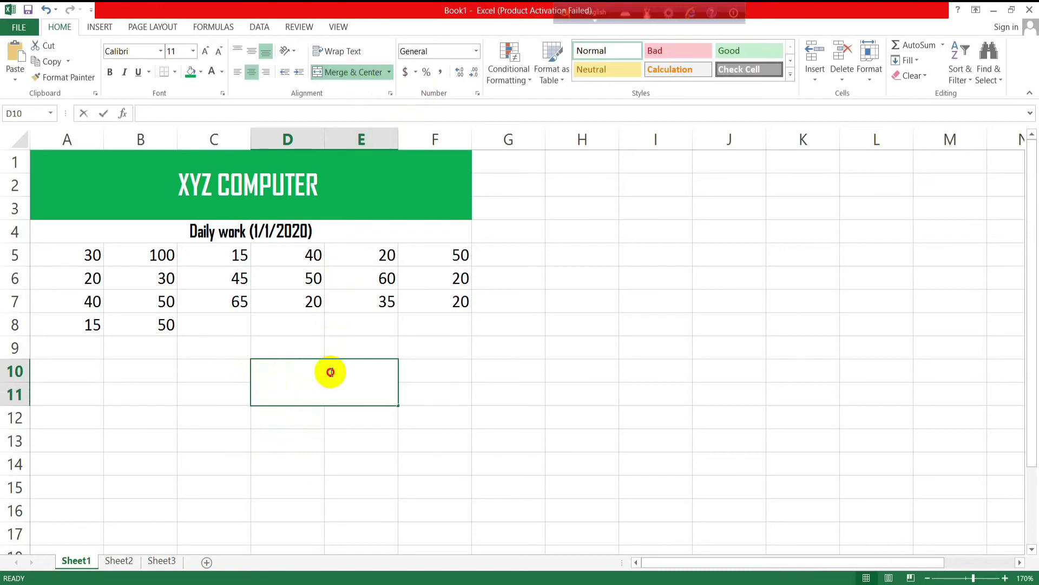
pyautogui.doubleClick(332, 372)
pyautogui.write('TOTSL')
pyautogui.press('BackSpace')
pyautogui.press('BackSpace')
pyautogui.write('AL')
pyautogui.press('Return')
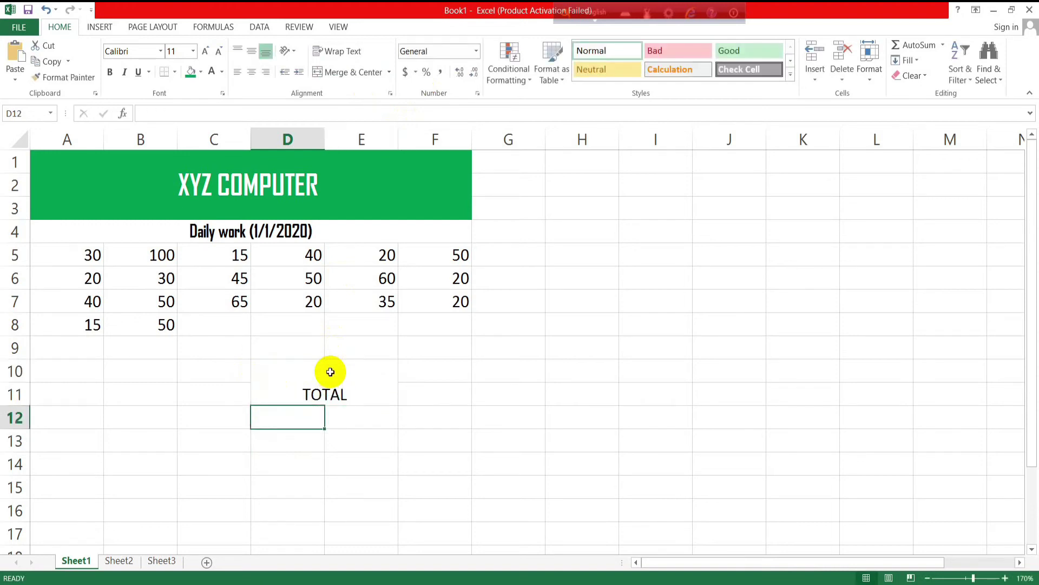
# Format TOTAL as bold Agency FB size 14, centred vertically.
pyautogui.click(327, 382)
pyautogui.click(252, 50)
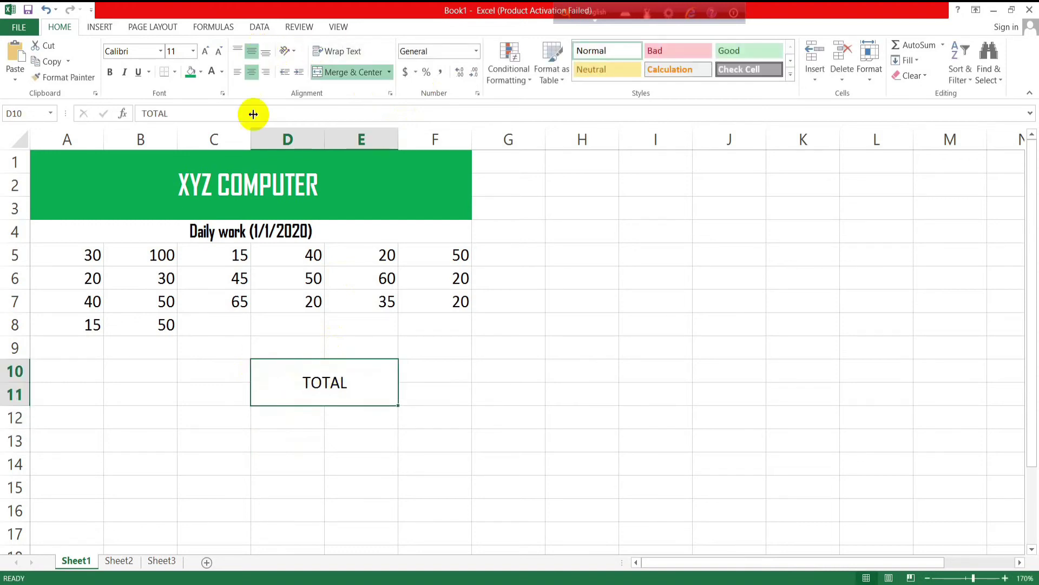
pyautogui.click(205, 51)
pyautogui.click(205, 51)
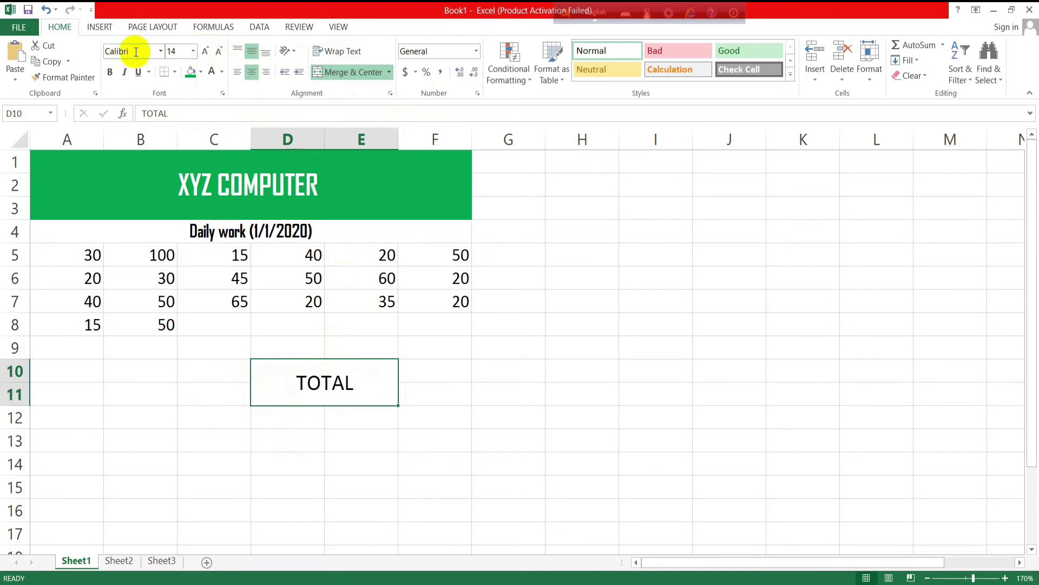
pyautogui.click(161, 51)
pyautogui.click(142, 129)
pyautogui.click(415, 376)
pyautogui.click(352, 382)
pyautogui.click(109, 72)
pyautogui.click(509, 439)
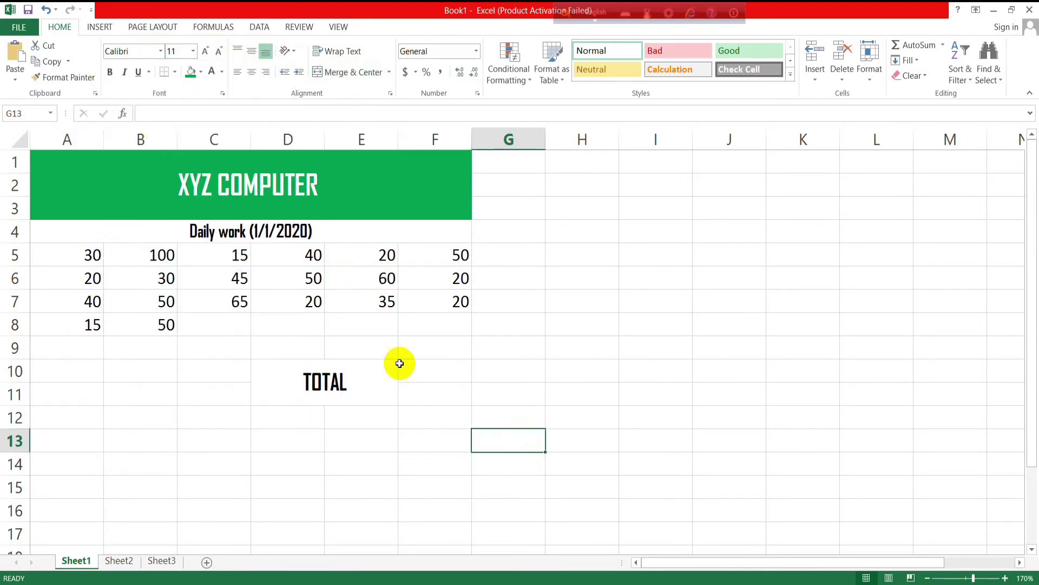
pyautogui.moveTo(427, 370); pyautogui.dragTo(432, 391)
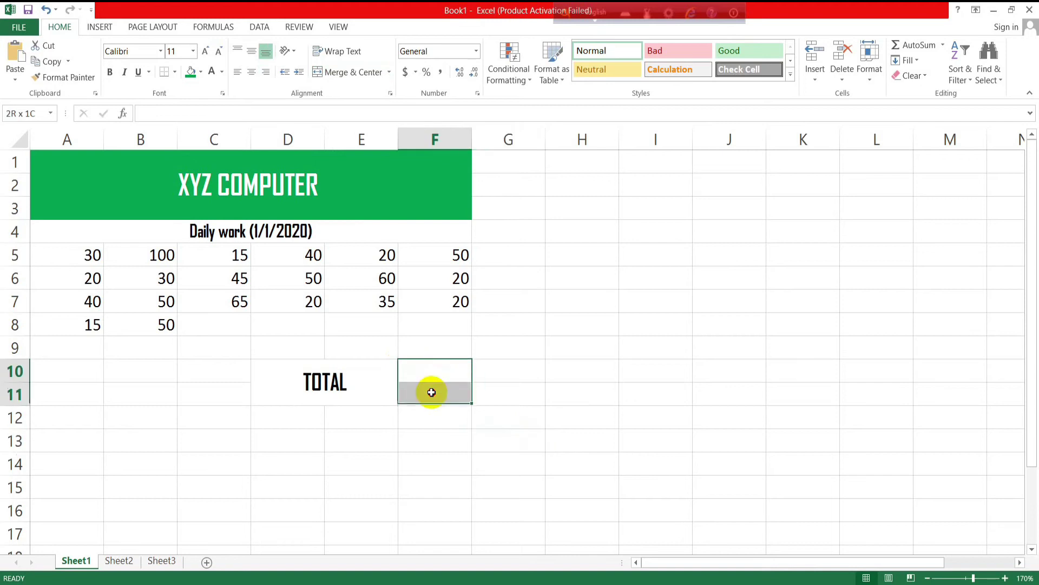
# Merge F10:F11 and start an =A5+B5+C5+D5+E5 formula, then abandon it.
pyautogui.click(353, 79)
pyautogui.moveTo(471, 388); pyautogui.dragTo(437, 385)
pyautogui.doubleClick(436, 385)
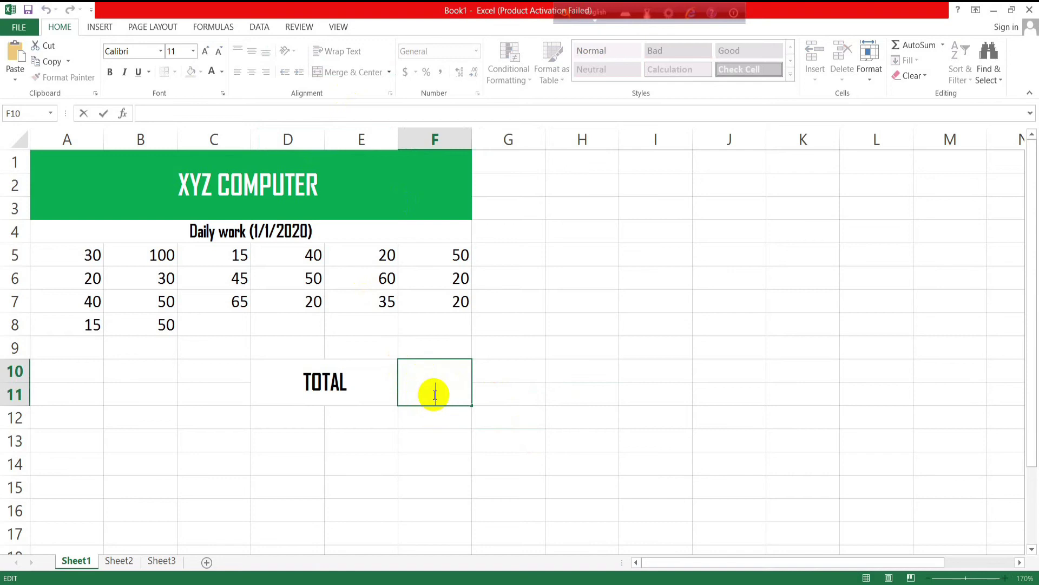
pyautogui.write('=')
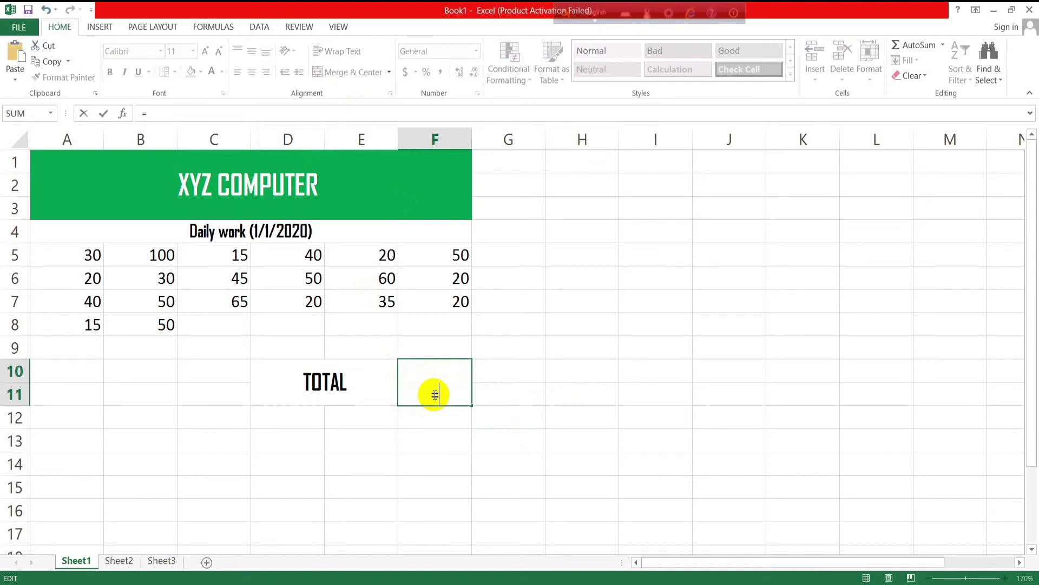
pyautogui.click(81, 258)
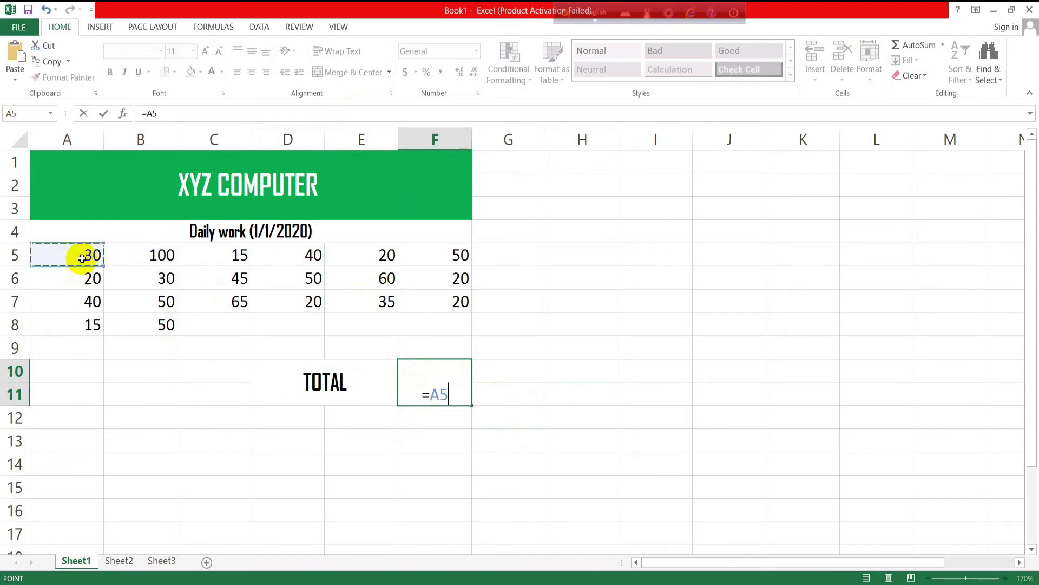
pyautogui.write('+')
pyautogui.click(138, 254)
pyautogui.write('+')
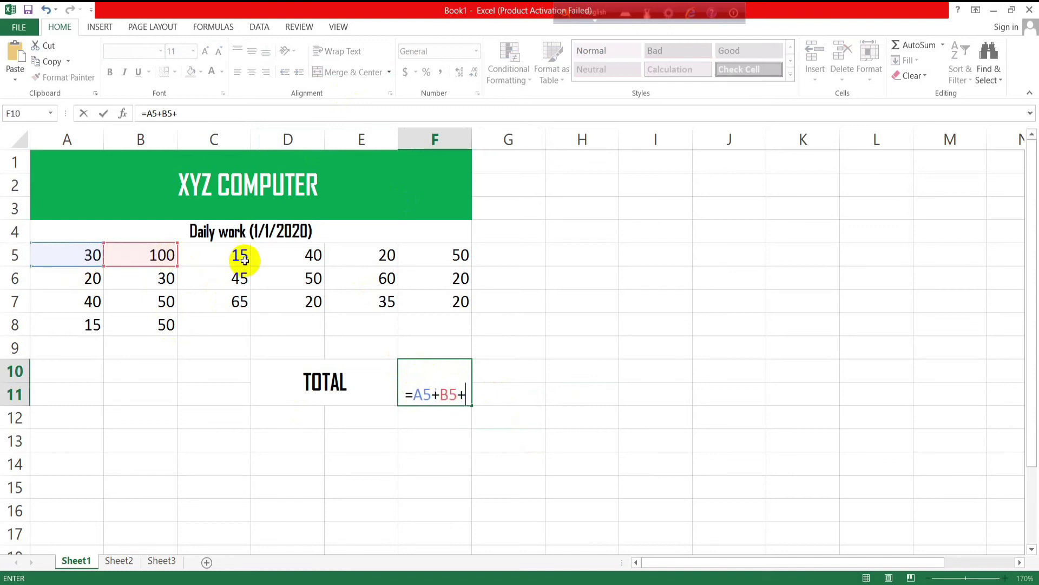
pyautogui.click(217, 255)
pyautogui.write('+')
pyautogui.click(293, 259)
pyautogui.click(369, 261)
pyautogui.press('Escape')
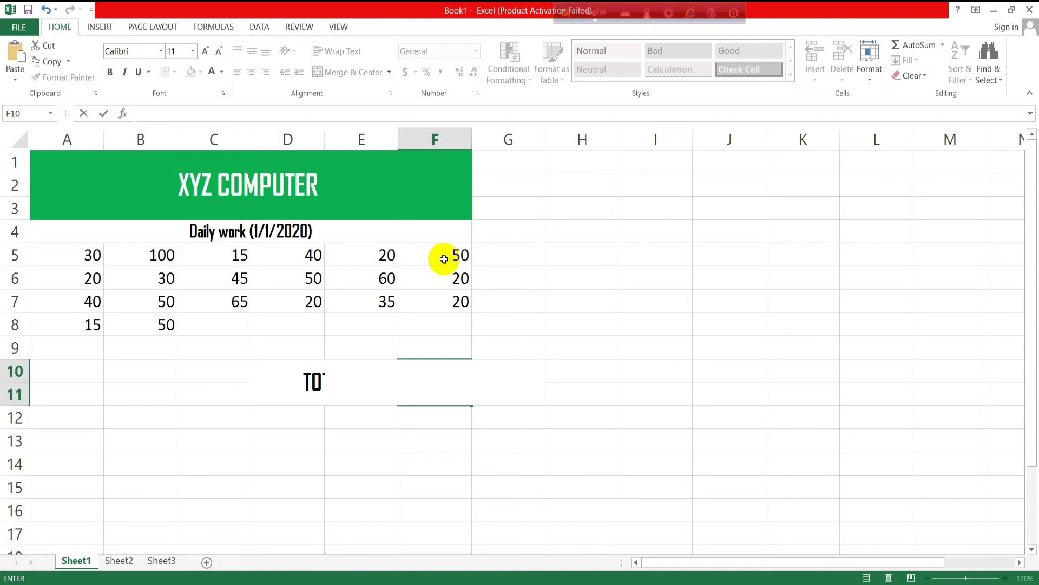
# Enter =sum(A5:F9) in the merged result cell, giving 775.
pyautogui.write('=')
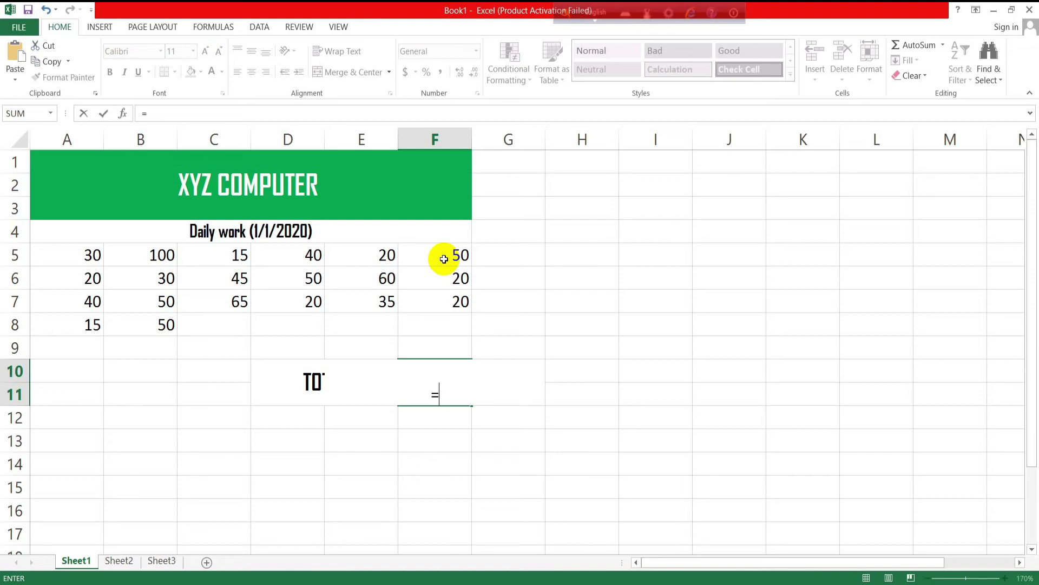
pyautogui.write('sum')
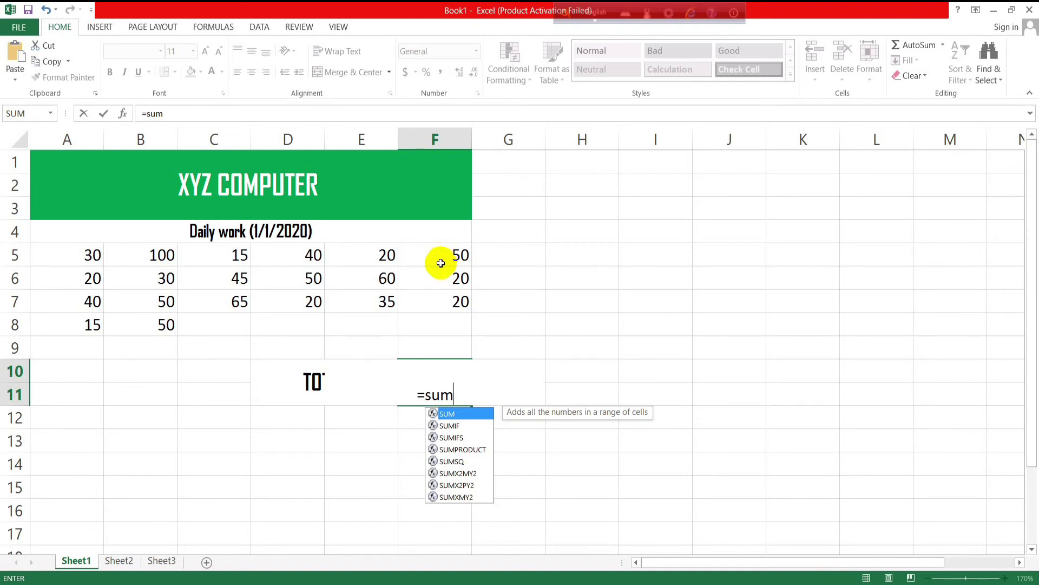
pyautogui.write('(')
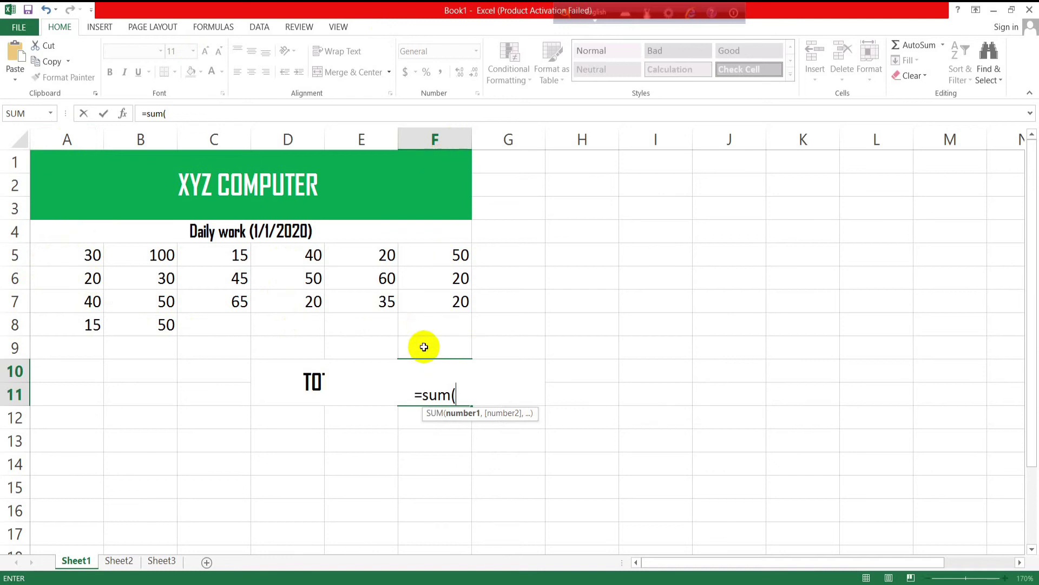
pyautogui.moveTo(76, 261)
pyautogui.mouseDown()
pyautogui.moveTo(368, 314)
pyautogui.moveTo(421, 341)
pyautogui.mouseUp()
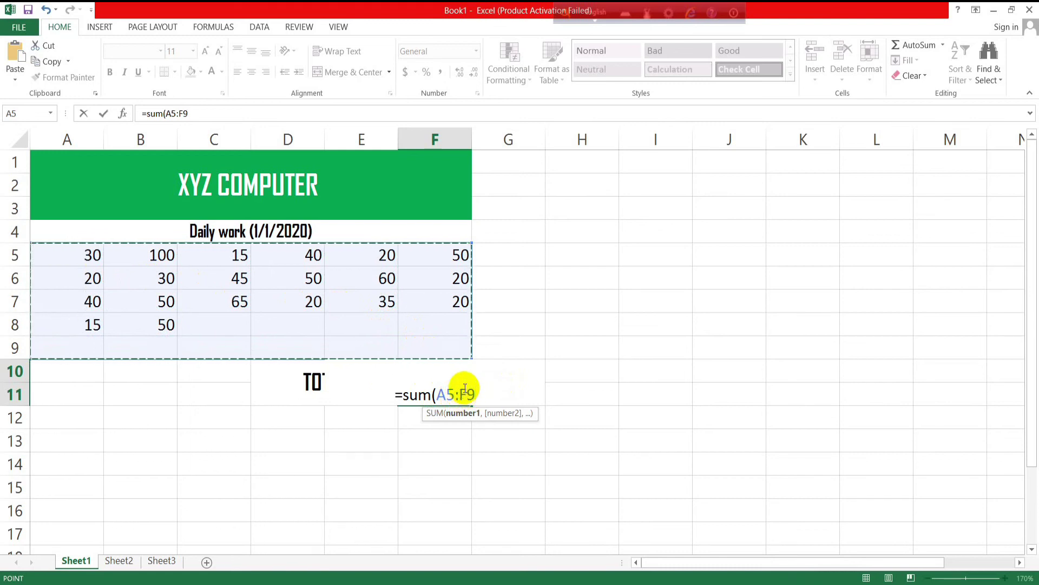
pyautogui.write(')')
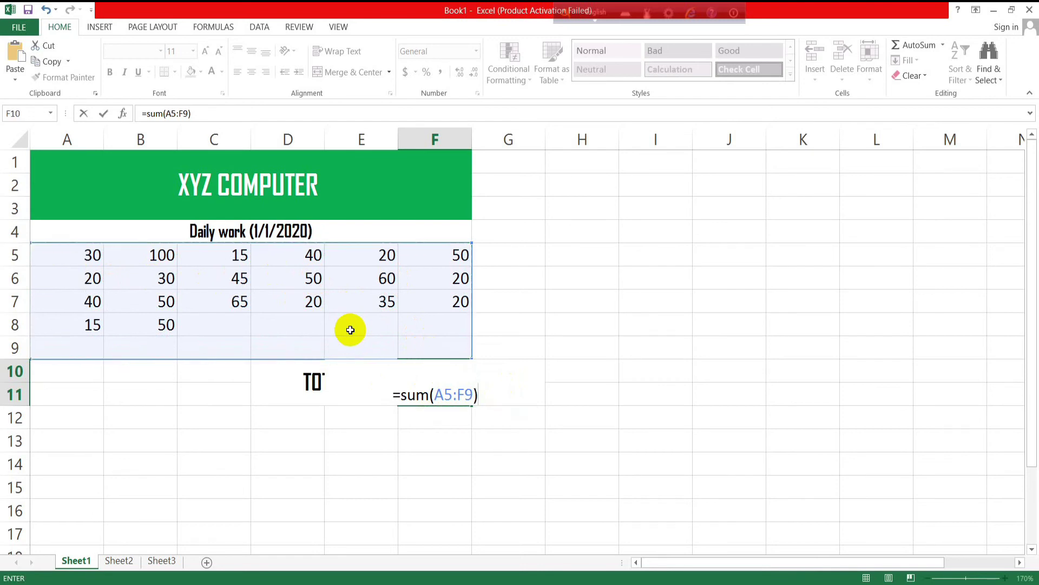
pyautogui.press('Return')
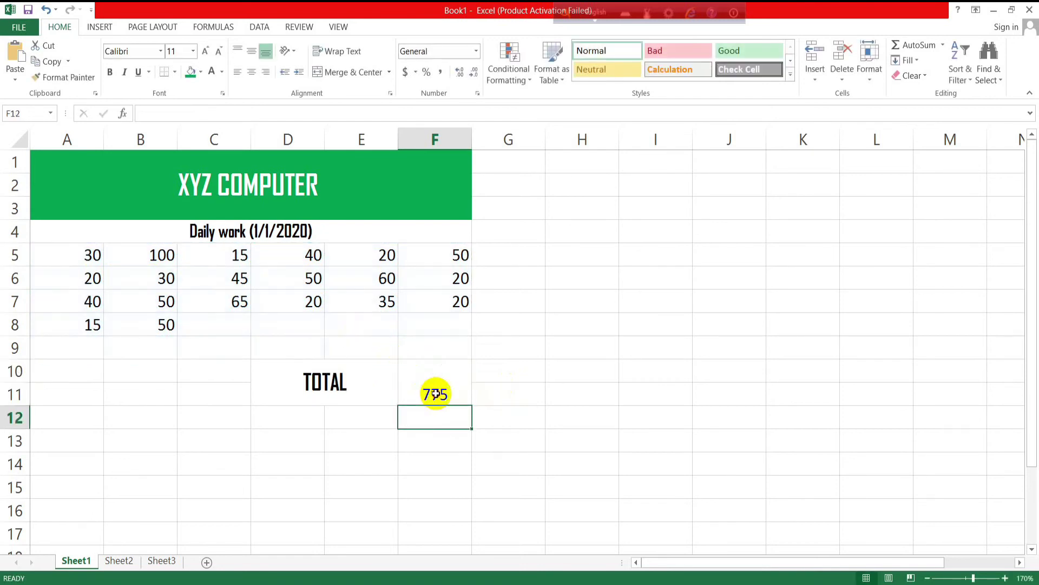
pyautogui.click(434, 394)
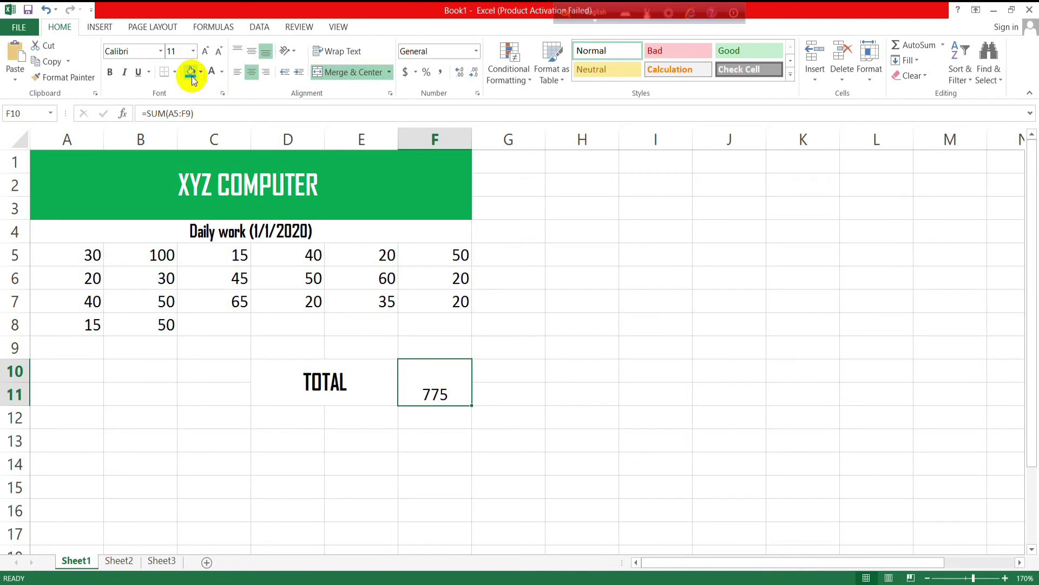
# Centre the 775 total vertically and merge D12:E13 into one centred cell.
pyautogui.click(252, 51)
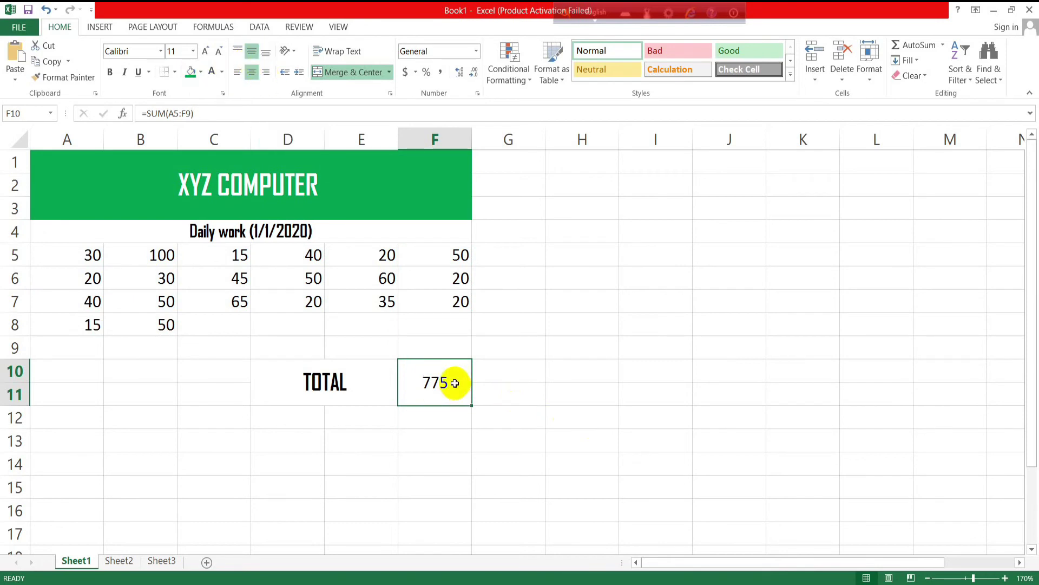
pyautogui.click(541, 392)
pyautogui.click(288, 422)
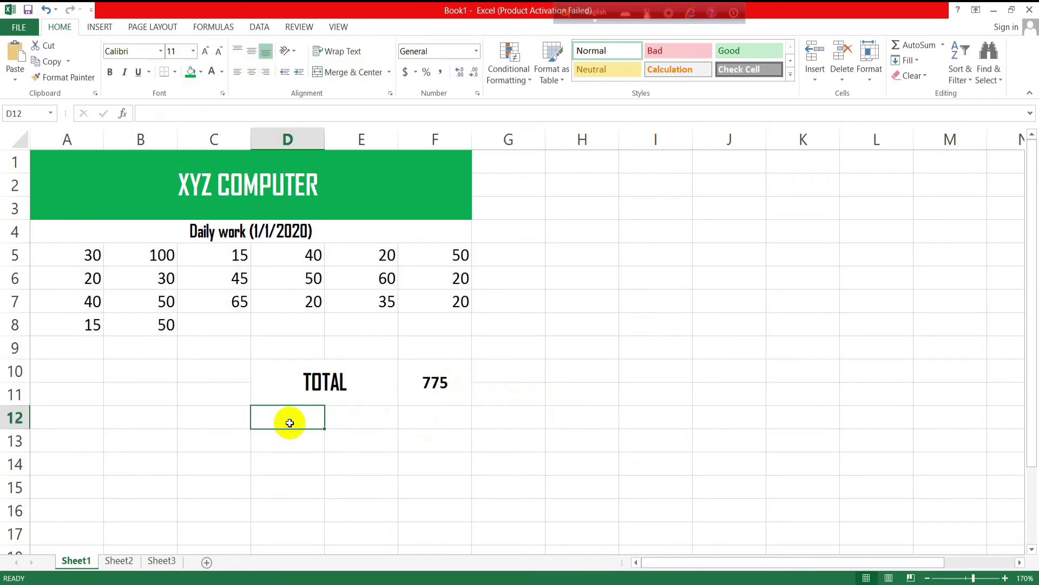
pyautogui.click(419, 455)
pyautogui.moveTo(285, 421); pyautogui.dragTo(347, 431)
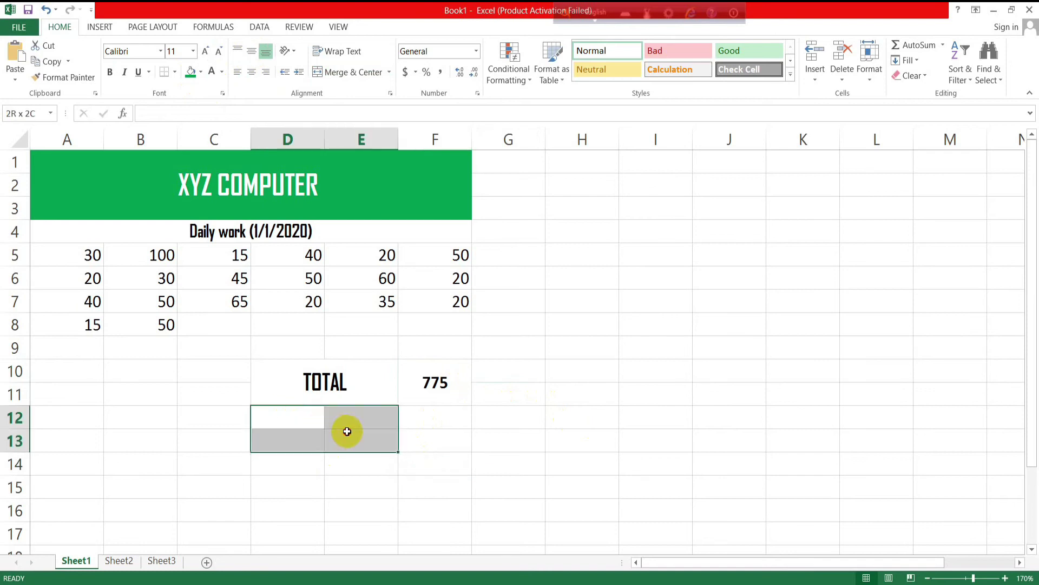
pyautogui.click(336, 71)
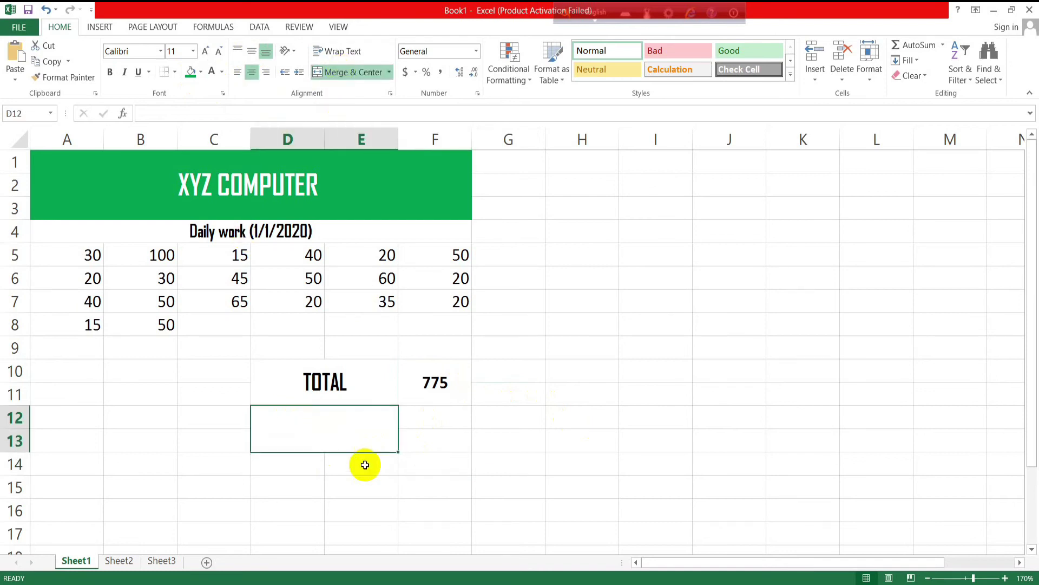
# Type 'Pay To Operator' in the merged cell and centre it vertically.
pyautogui.doubleClick(341, 428)
pyautogui.write('Pay To Operator')
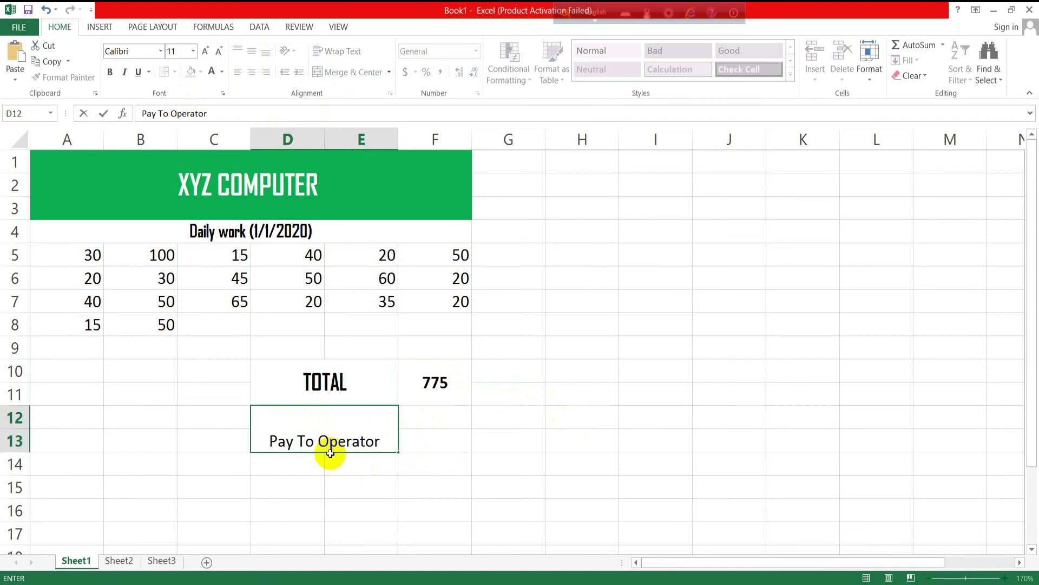
pyautogui.click(331, 455)
pyautogui.click(325, 428)
pyautogui.click(251, 51)
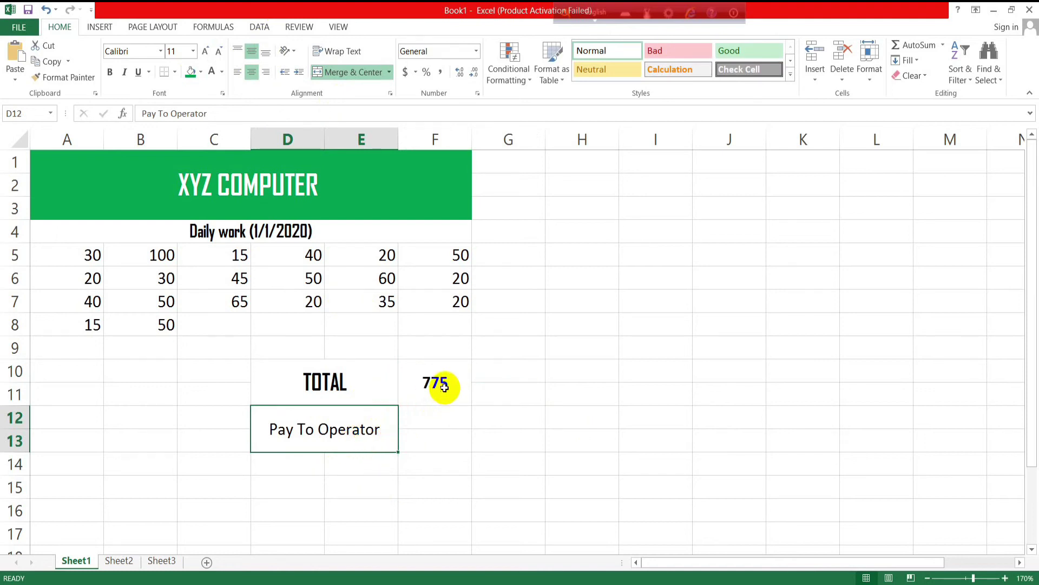
pyautogui.click(444, 386)
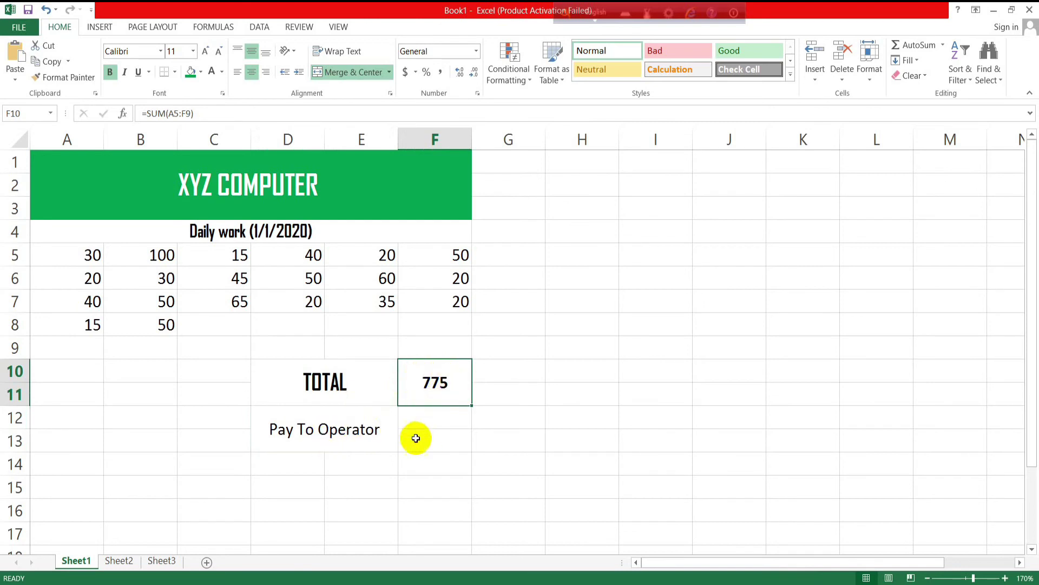
pyautogui.click(349, 433)
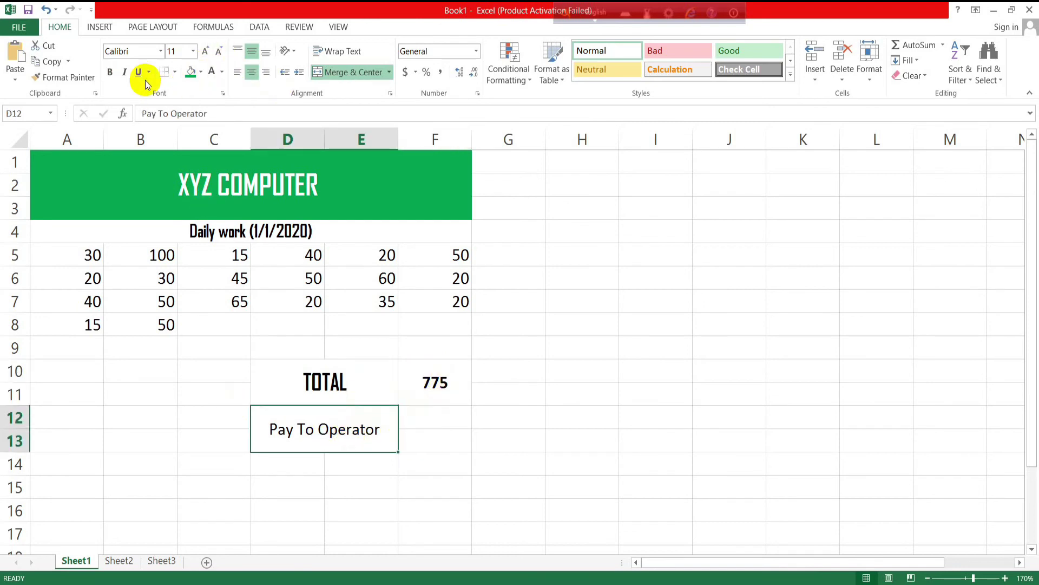
# Make the label bold Agency FB and append '(50%)' to it.
pyautogui.click(110, 72)
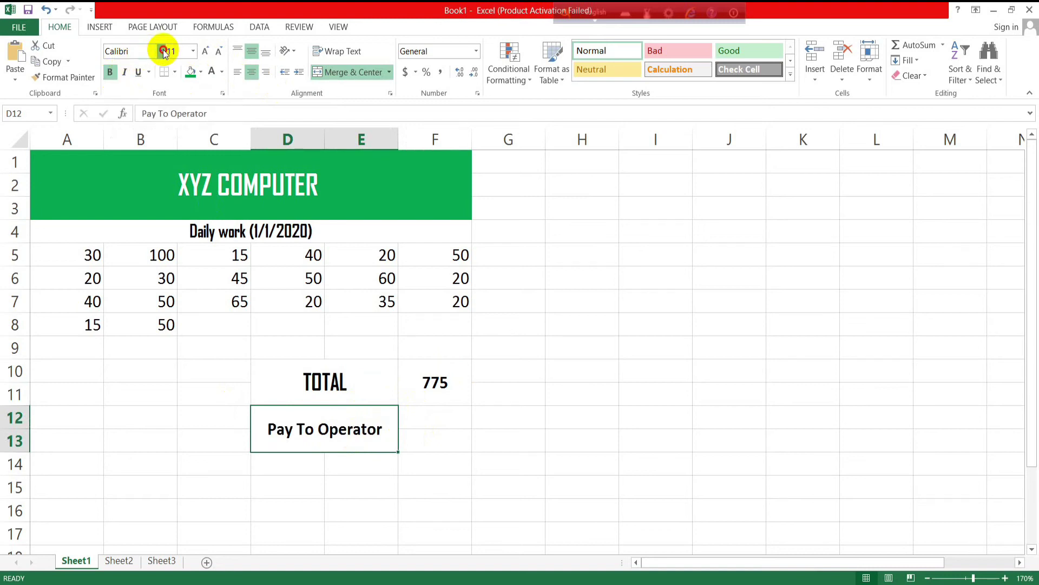
pyautogui.click(162, 51)
pyautogui.click(135, 135)
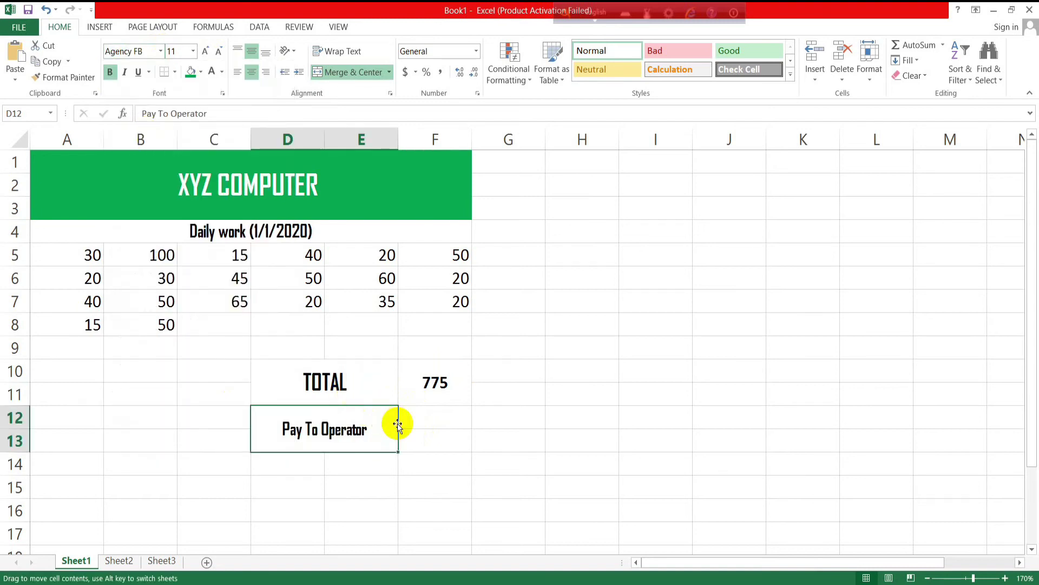
pyautogui.doubleClick(368, 433)
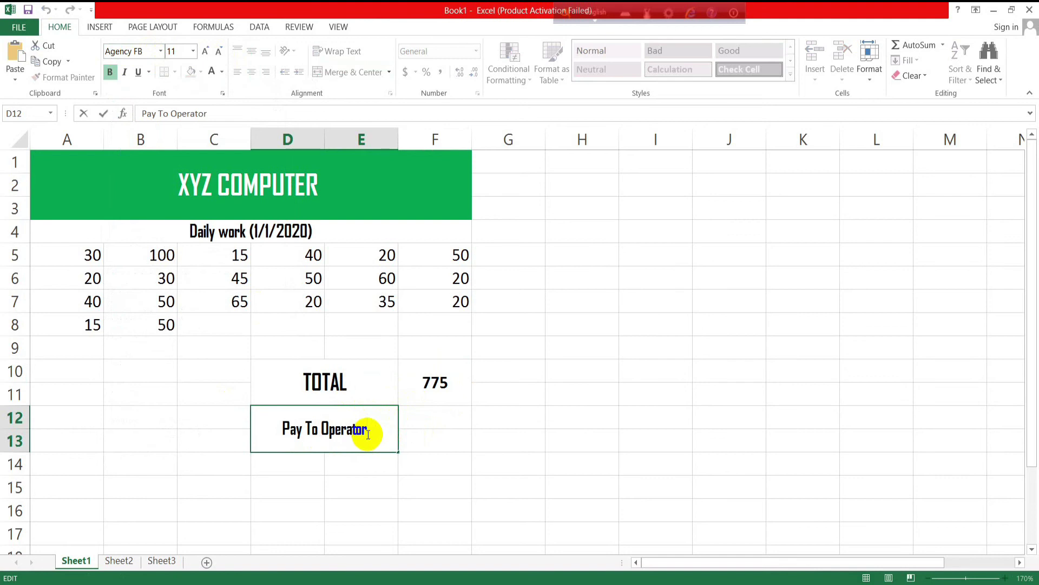
pyautogui.write('(50%)')
pyautogui.press('Return')
# Break '(50%)' onto its own second line within the label.
pyautogui.click(335, 430)
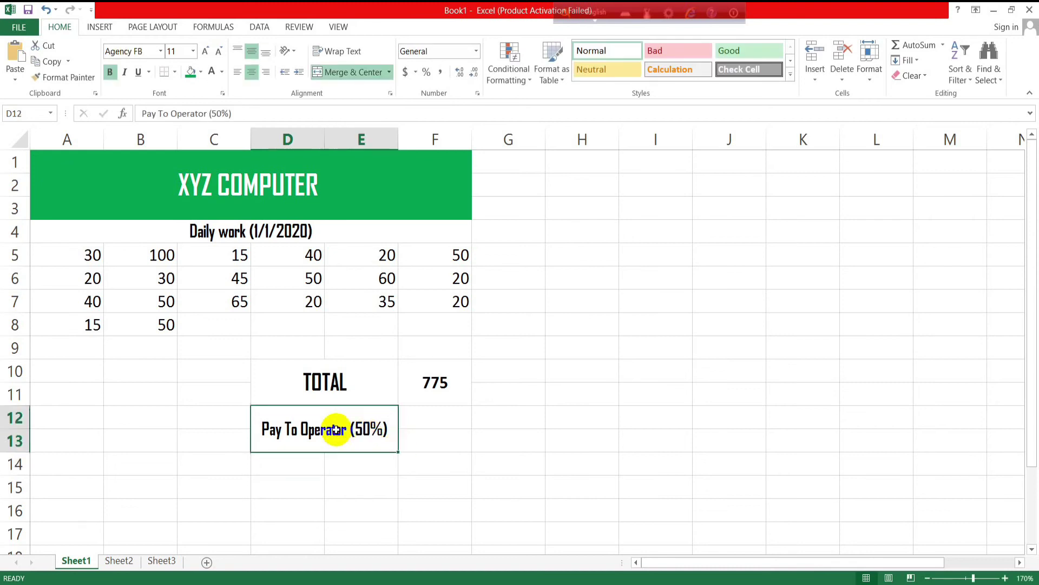
pyautogui.doubleClick(352, 429)
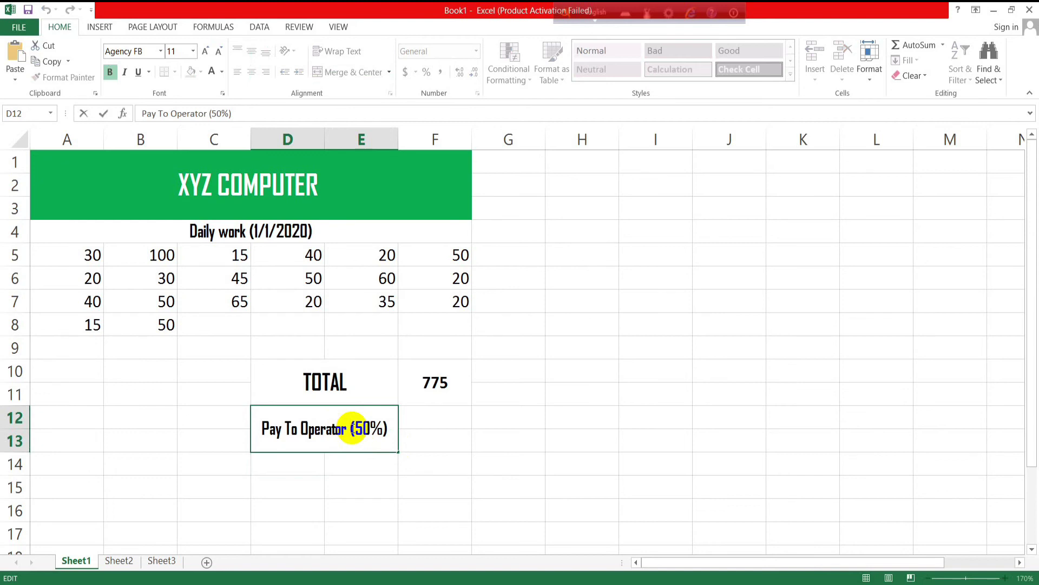
pyautogui.press('Return')
pyautogui.click(355, 427)
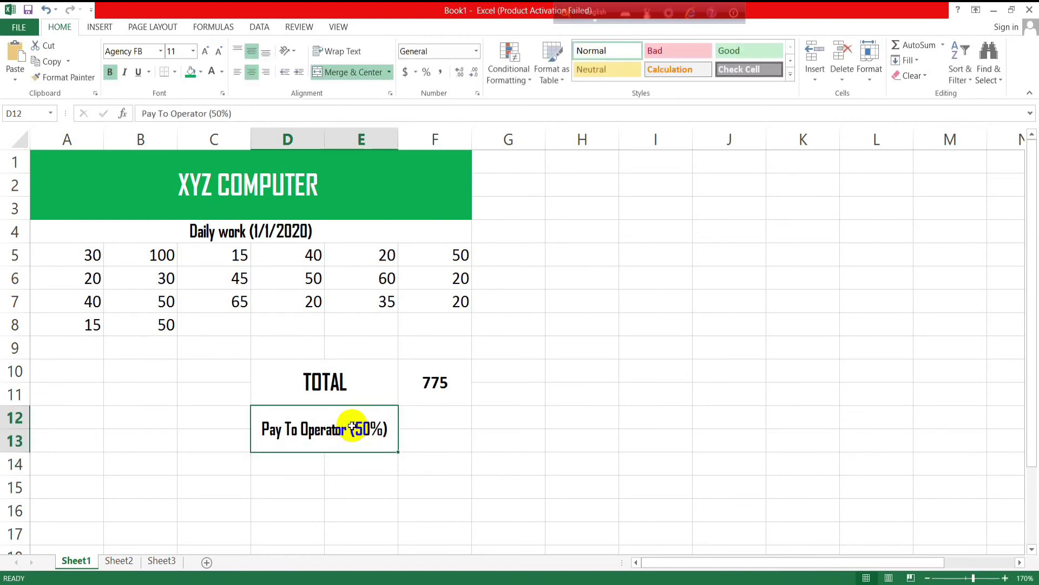
pyautogui.doubleClick(352, 427)
pyautogui.moveTo(351, 428); pyautogui.dragTo(347, 431)
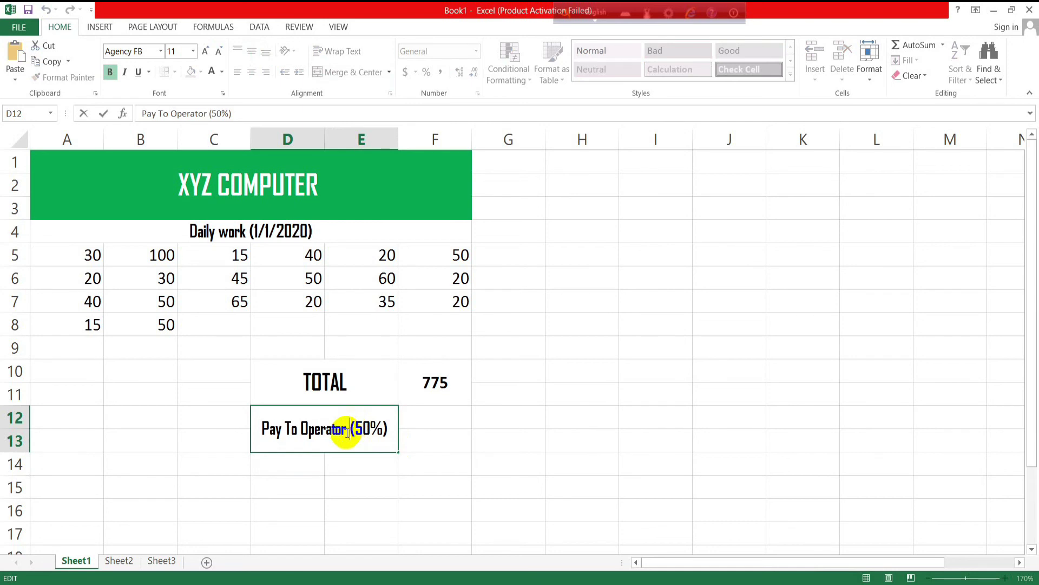
pyautogui.click(347, 431)
pyautogui.hotkey('alt', 'Return')
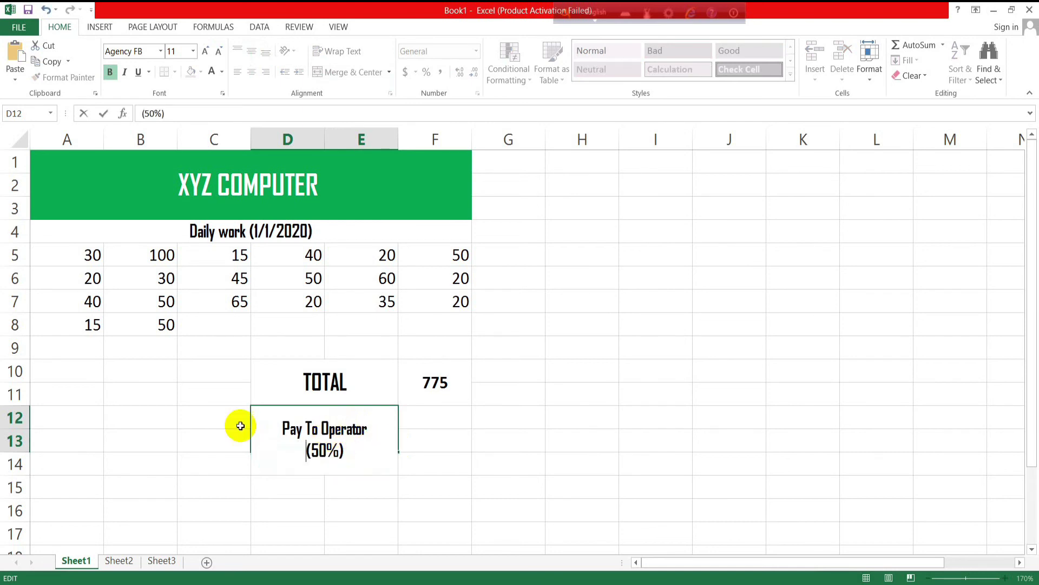
pyautogui.moveTo(319, 470); pyautogui.dragTo(325, 434)
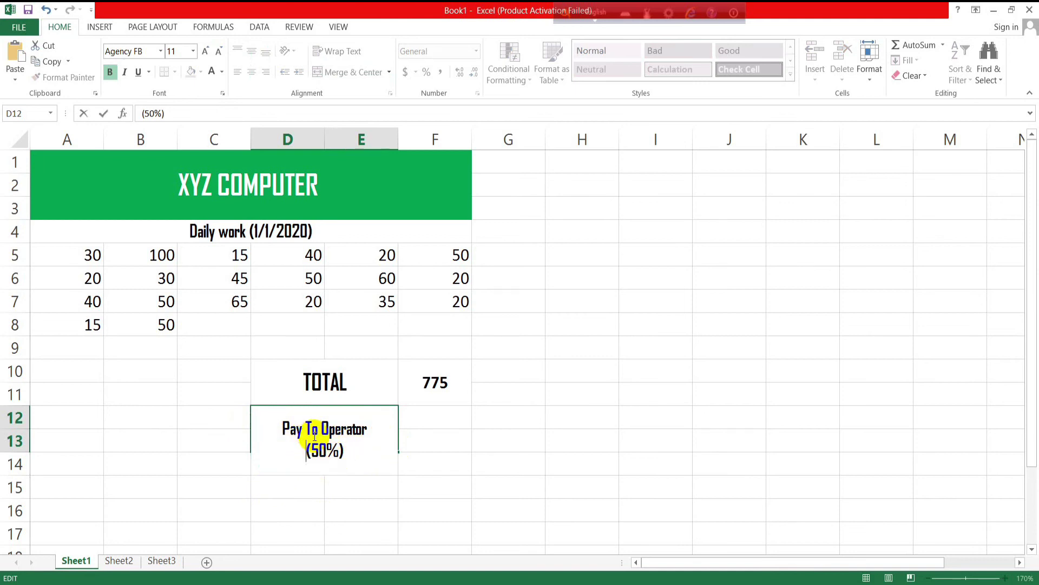
pyautogui.press('Return')
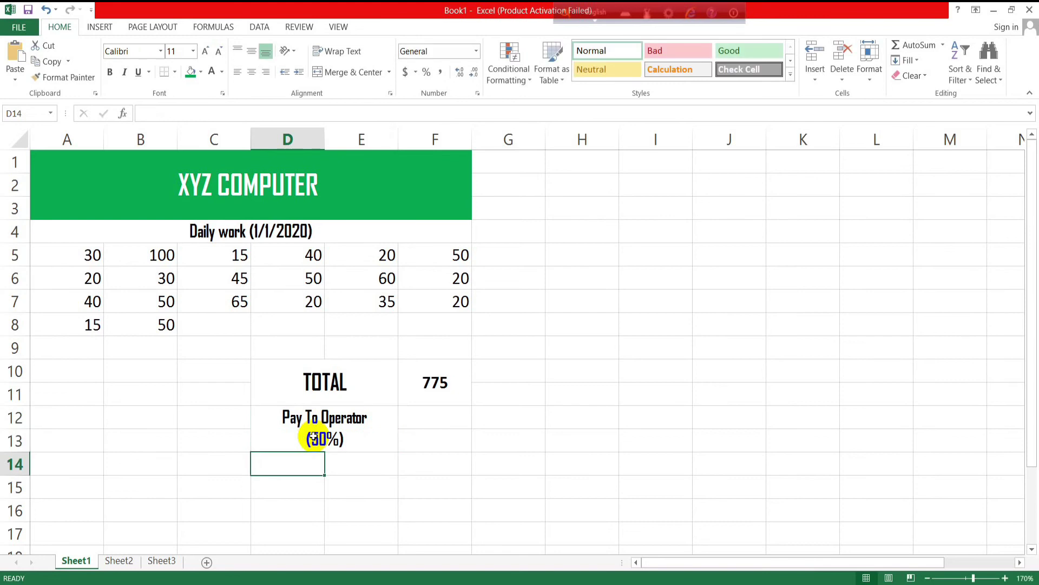
# Merge F12:F13 into one cell beside the Pay To Operator (50%) label.
pyautogui.click(357, 437)
pyautogui.click(434, 416)
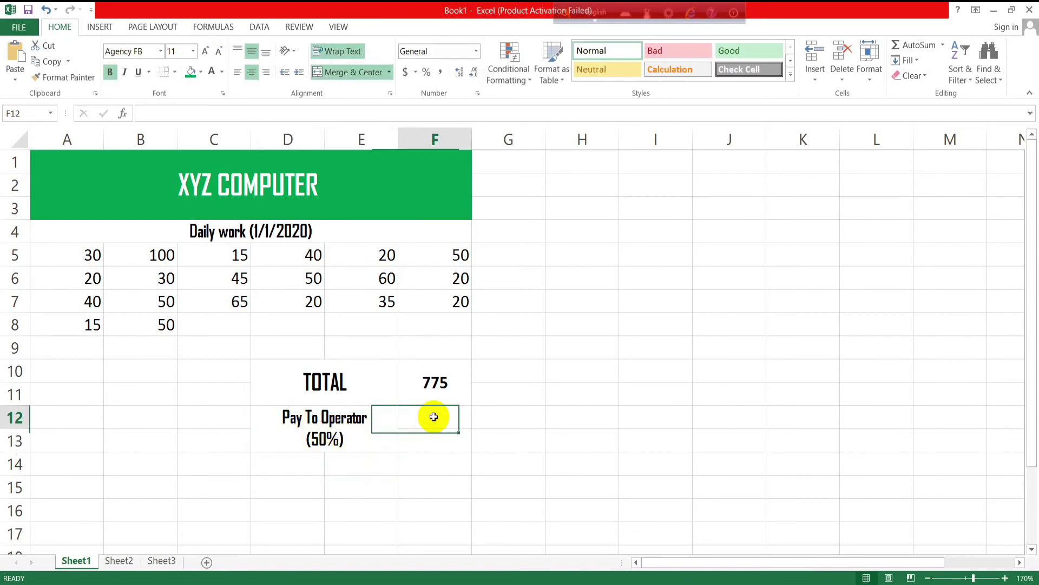
pyautogui.moveTo(433, 416); pyautogui.dragTo(434, 440)
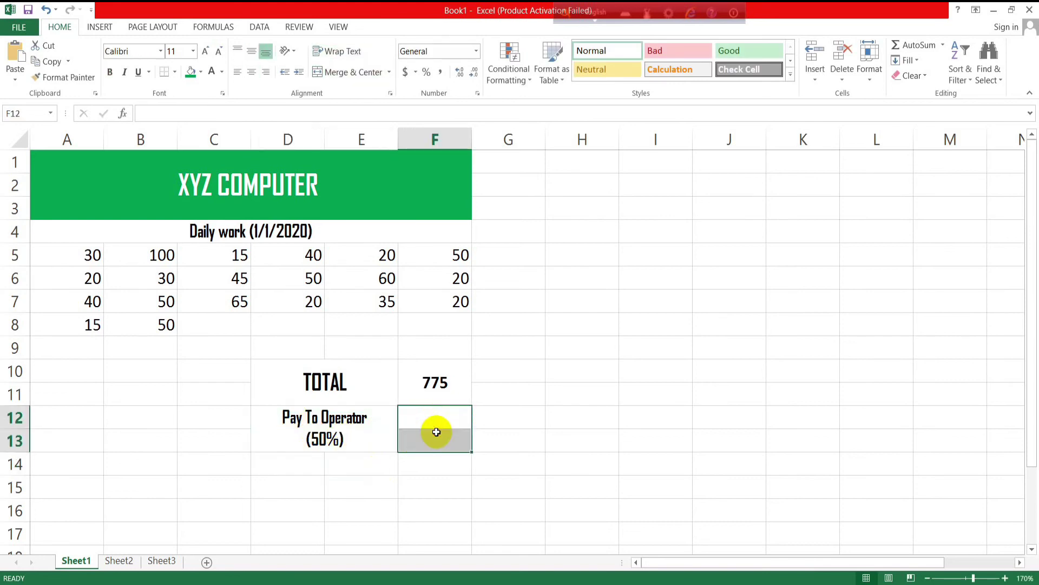
pyautogui.click(373, 76)
pyautogui.click(442, 428)
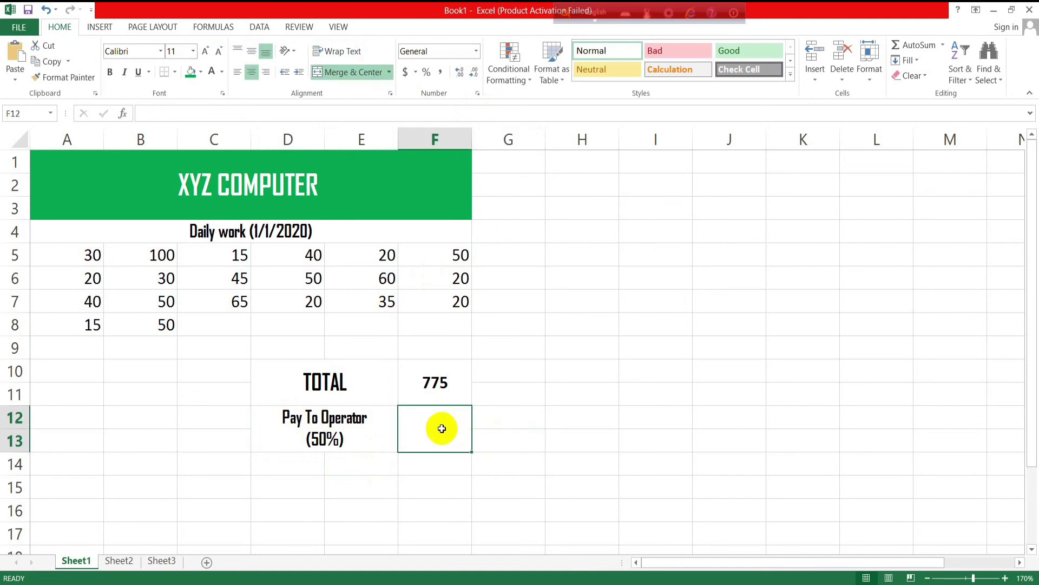
# Enter =(F10*50%) in the merged F12 cell to show half of TOTAL, 387.5.
pyautogui.write('=')
pyautogui.write('=')
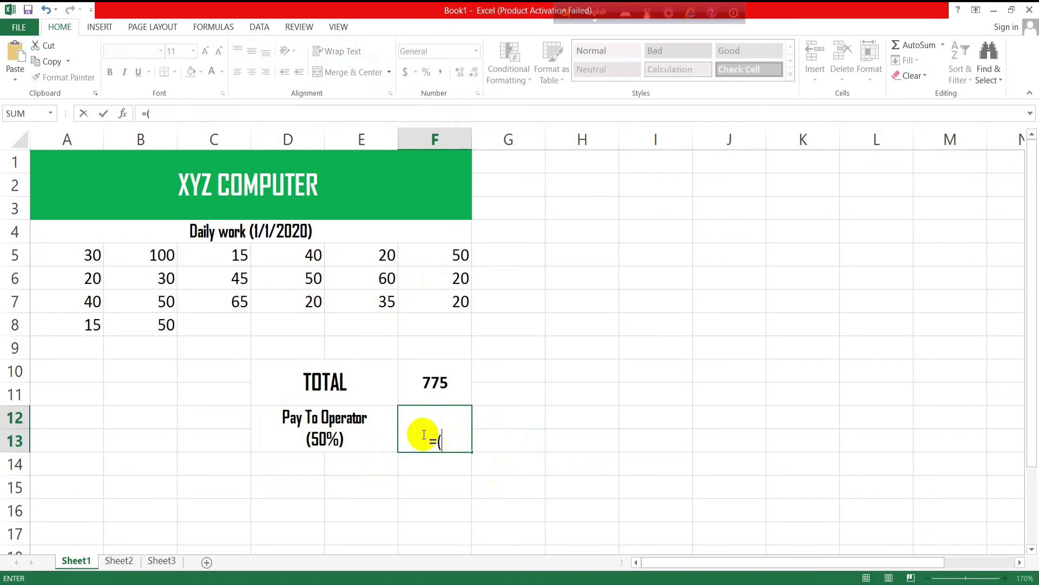
pyautogui.click(433, 383)
pyautogui.write('F10*50')
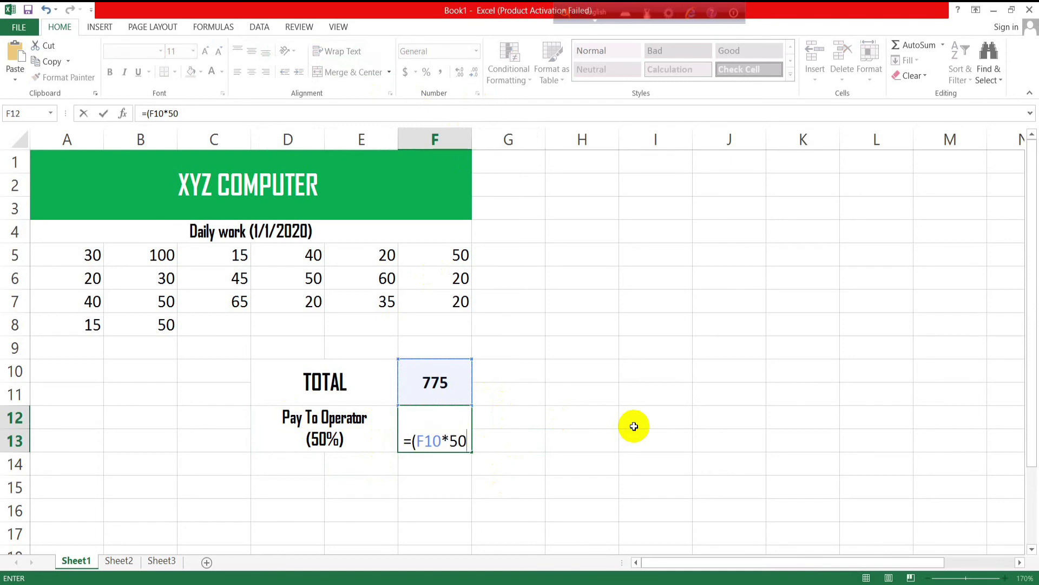
pyautogui.write('%')
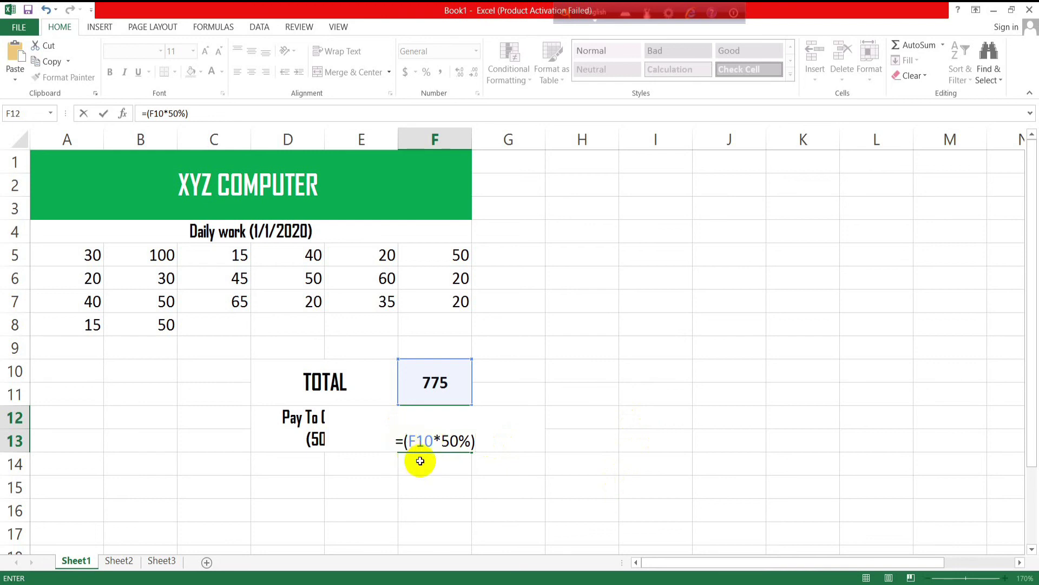
pyautogui.press('Return')
# Middle-align the 387.5 result vertically in its cell, then select C8.
pyautogui.click(429, 436)
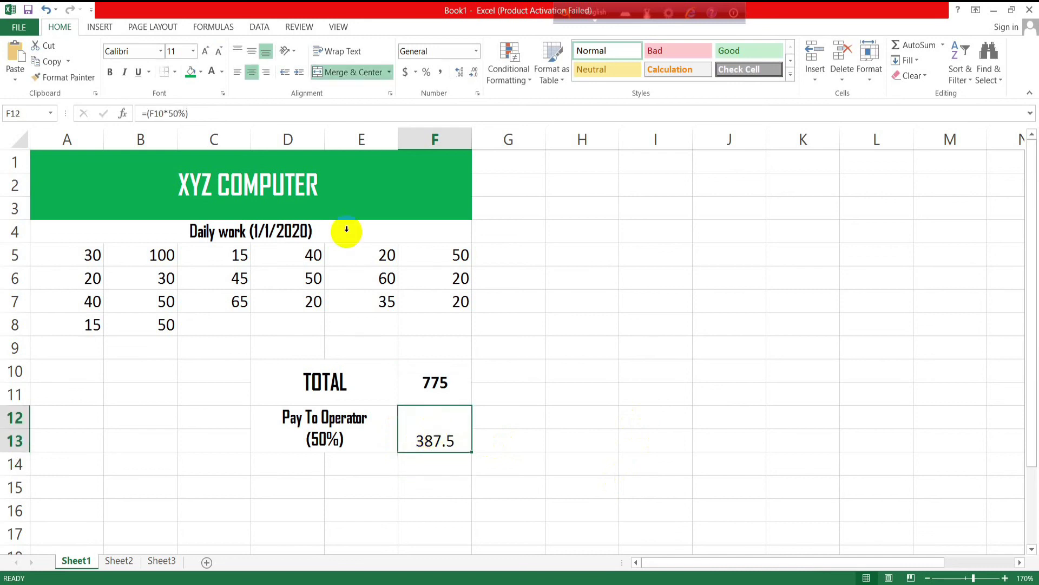
pyautogui.click(252, 52)
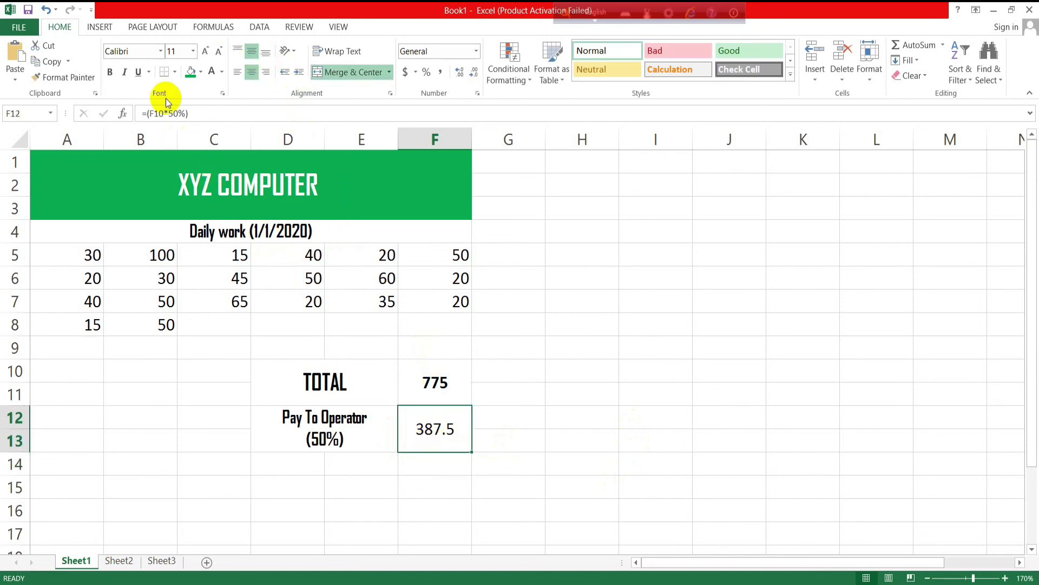
pyautogui.click(556, 370)
pyautogui.moveTo(127, 197)
pyautogui.mouseDown()
pyautogui.moveTo(279, 378)
pyautogui.moveTo(290, 417)
pyautogui.mouseUp()
pyautogui.click(487, 420)
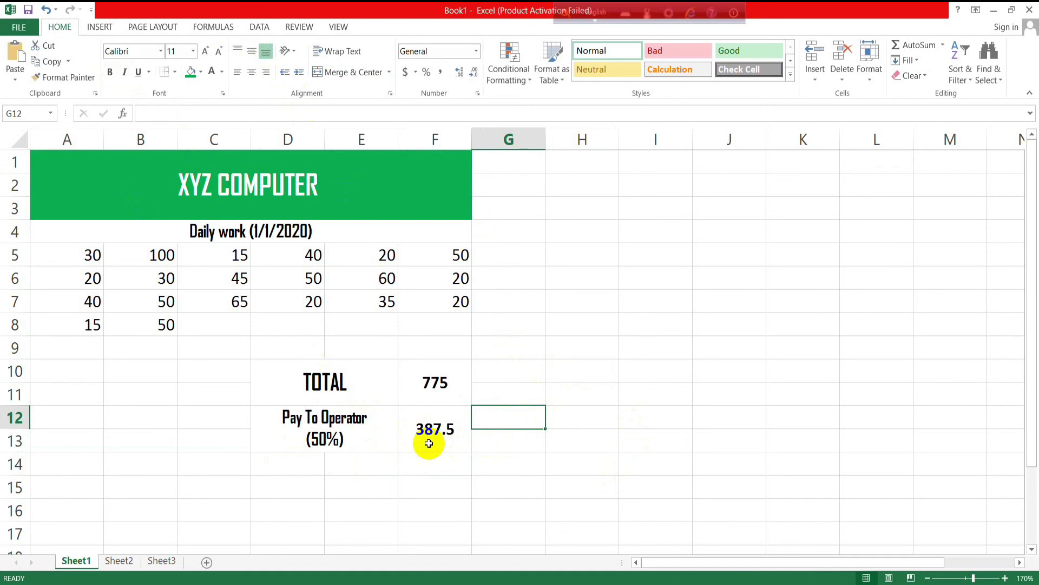
pyautogui.click(240, 333)
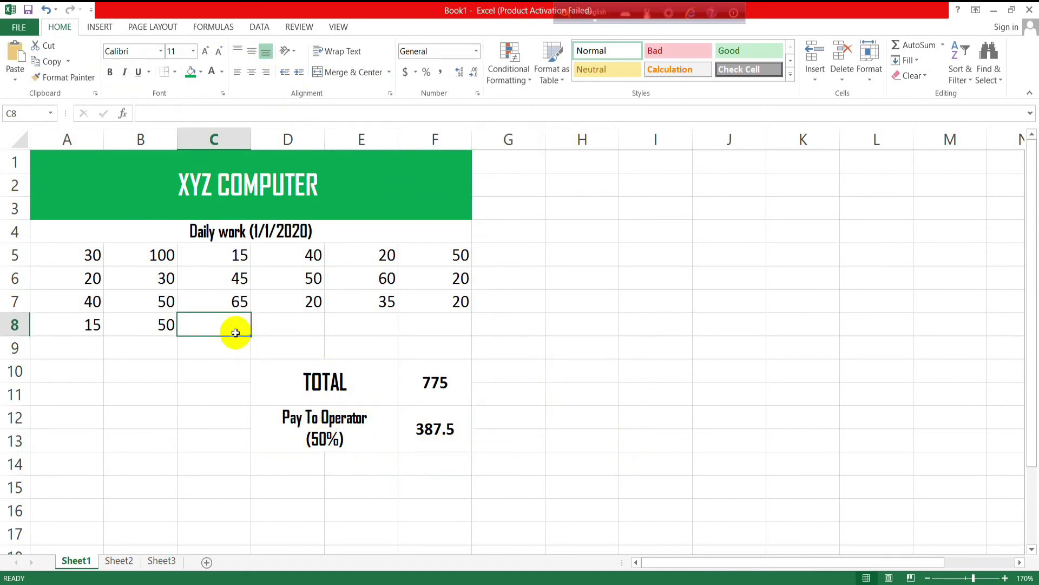
# Enter 25 in cell C8.
pyautogui.click(406, 433)
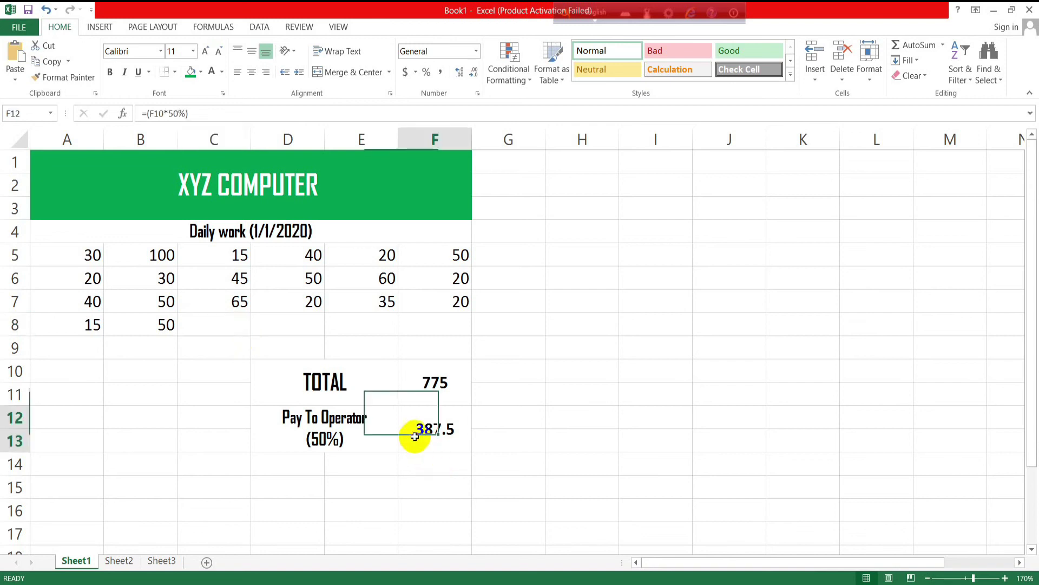
pyautogui.click(220, 326)
pyautogui.write('25')
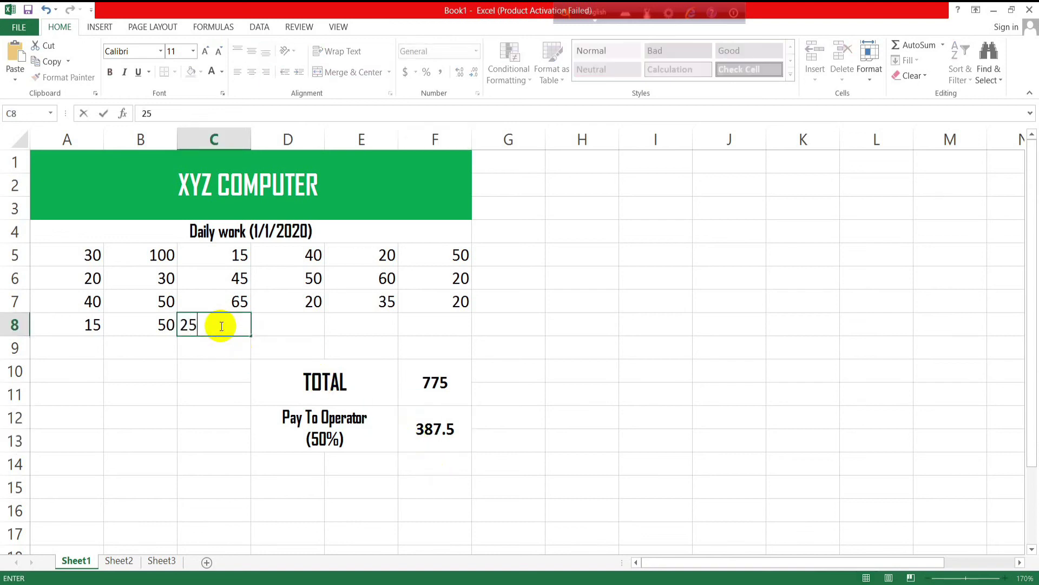
pyautogui.press('Return')
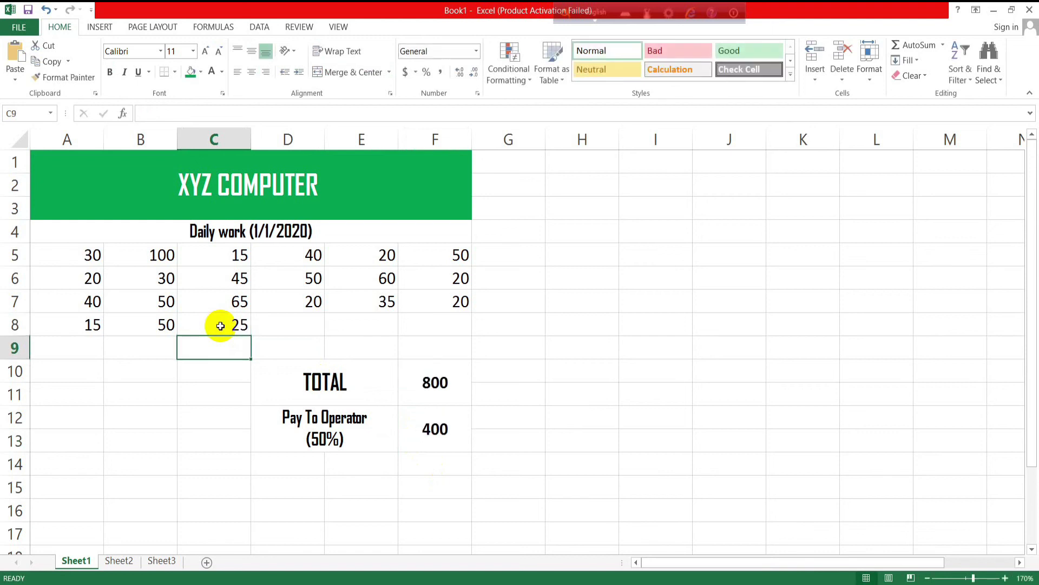
pyautogui.click(241, 326)
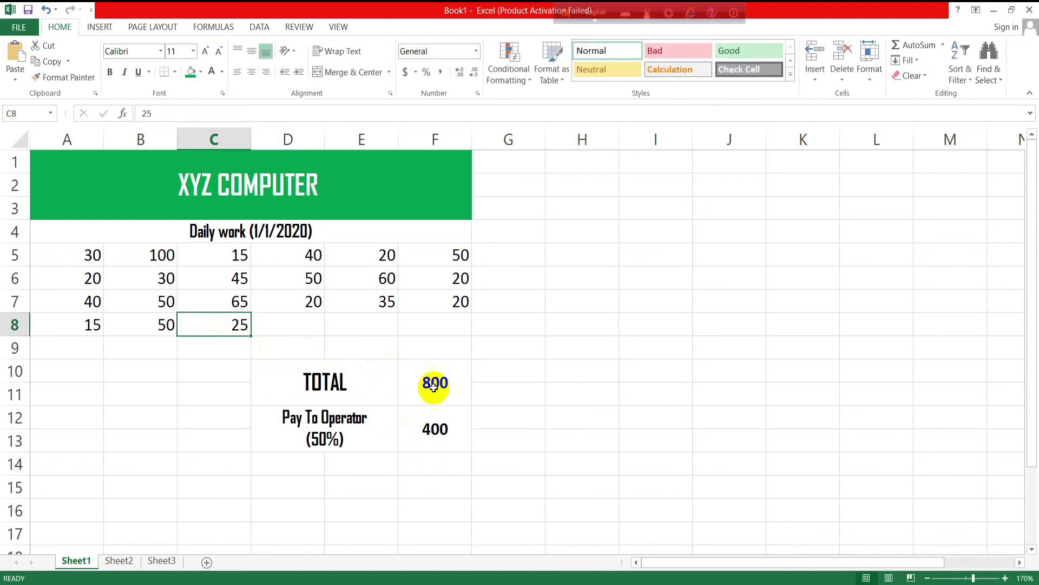
# Inspect the TOTAL (800) and Pay To Operator =(F10*50%) formulas without changing them.
pyautogui.click(435, 382)
pyautogui.doubleClick(436, 384)
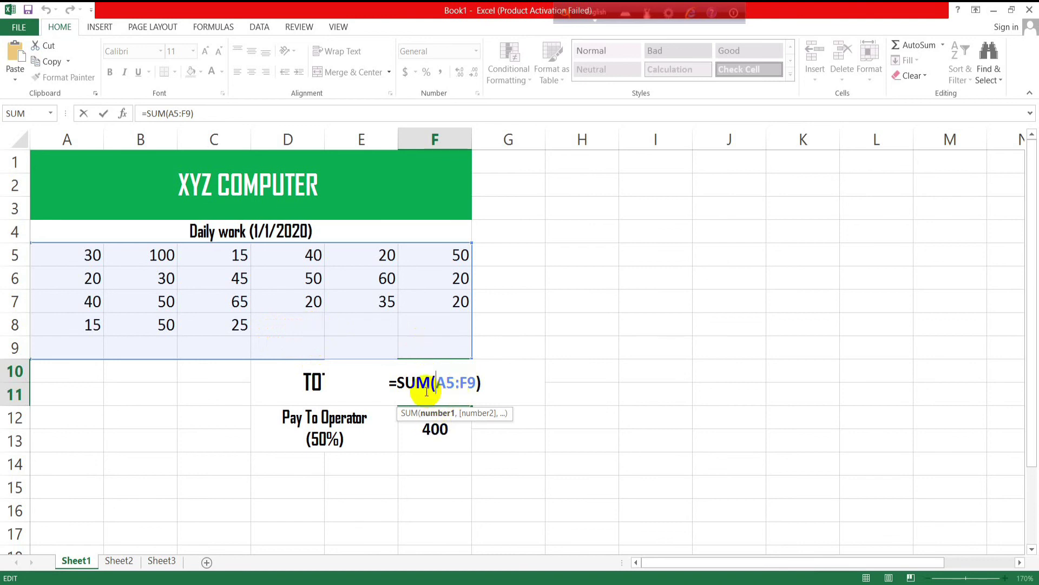
pyautogui.press('Return')
pyautogui.doubleClick(435, 427)
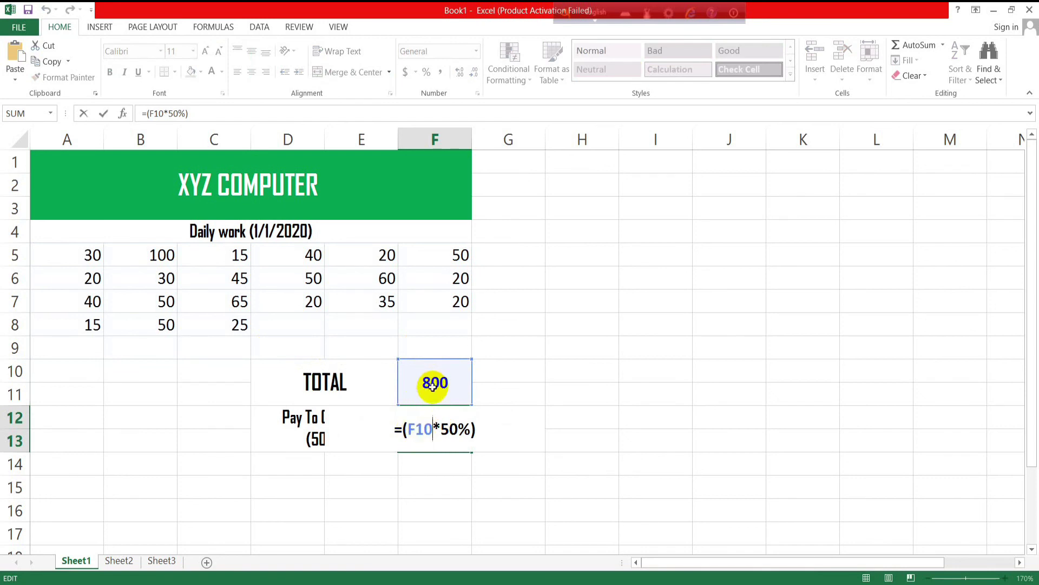
pyautogui.moveTo(440, 429); pyautogui.dragTo(456, 430)
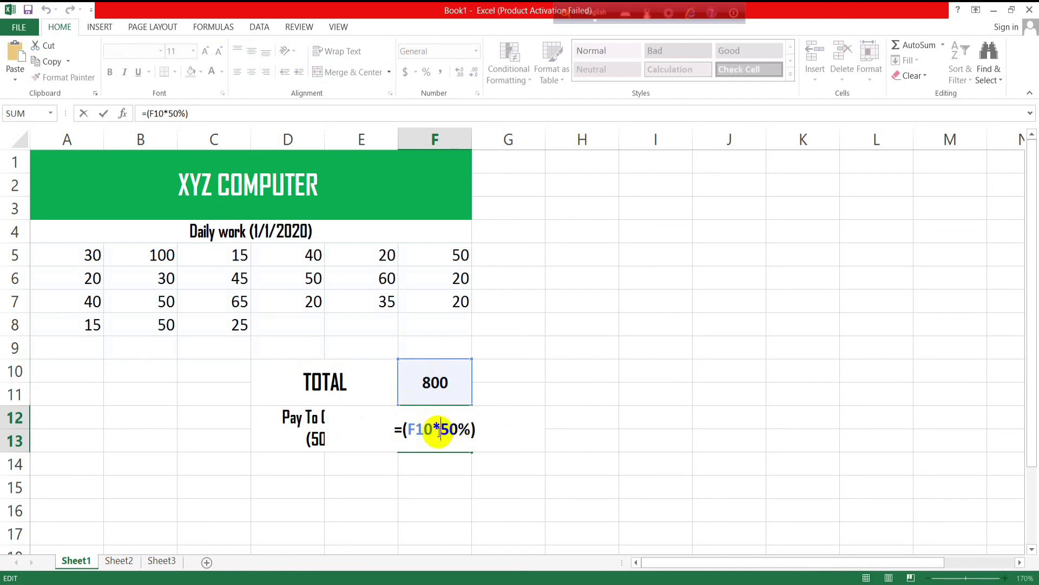
pyautogui.press('Return')
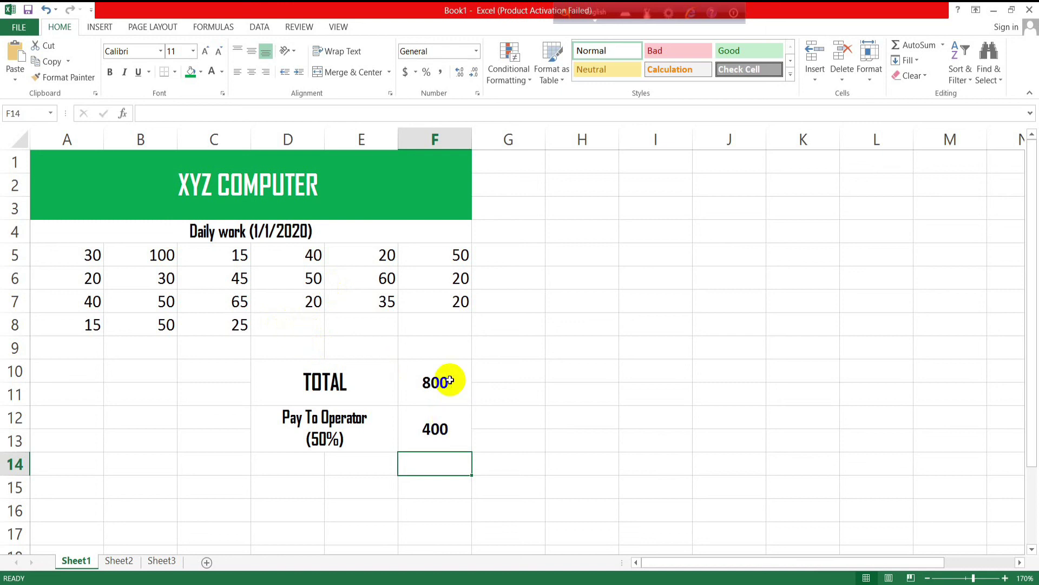
# Enter 50 in cell H7 and confirm TOTAL still reads 800.
pyautogui.click(513, 329)
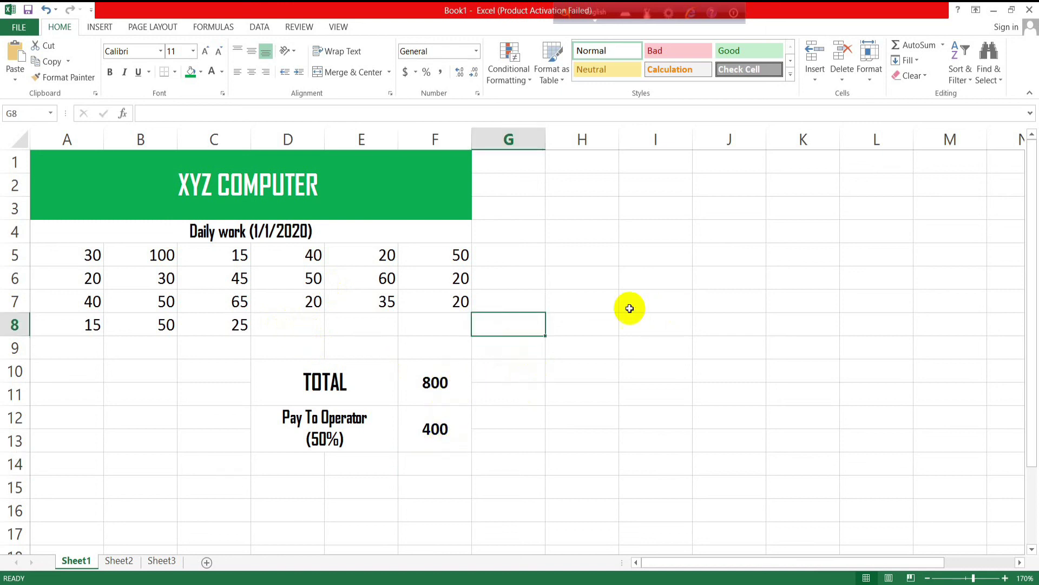
pyautogui.click(559, 297)
pyautogui.write('50')
pyautogui.press('Return')
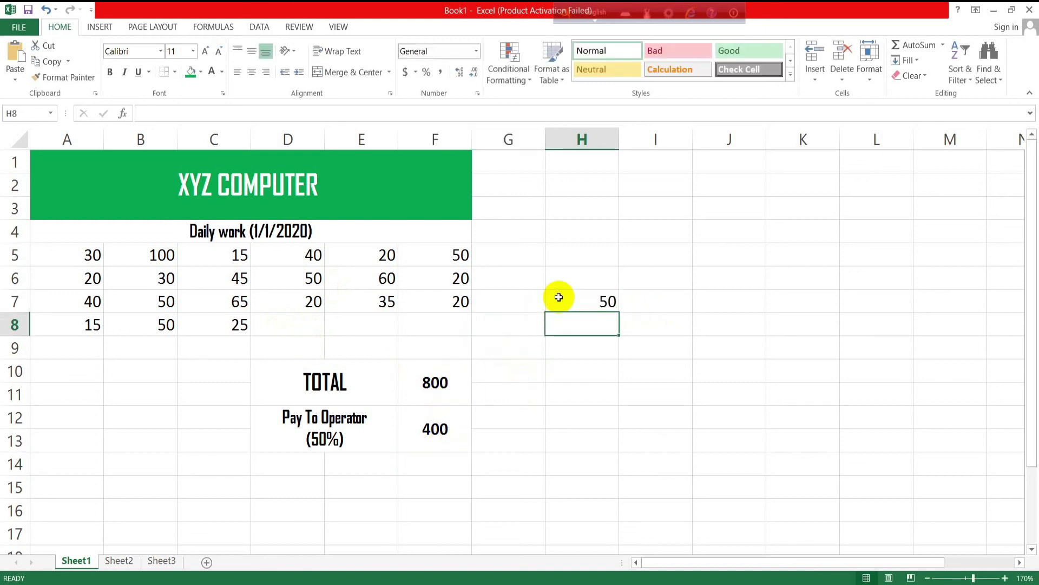
pyautogui.click(447, 380)
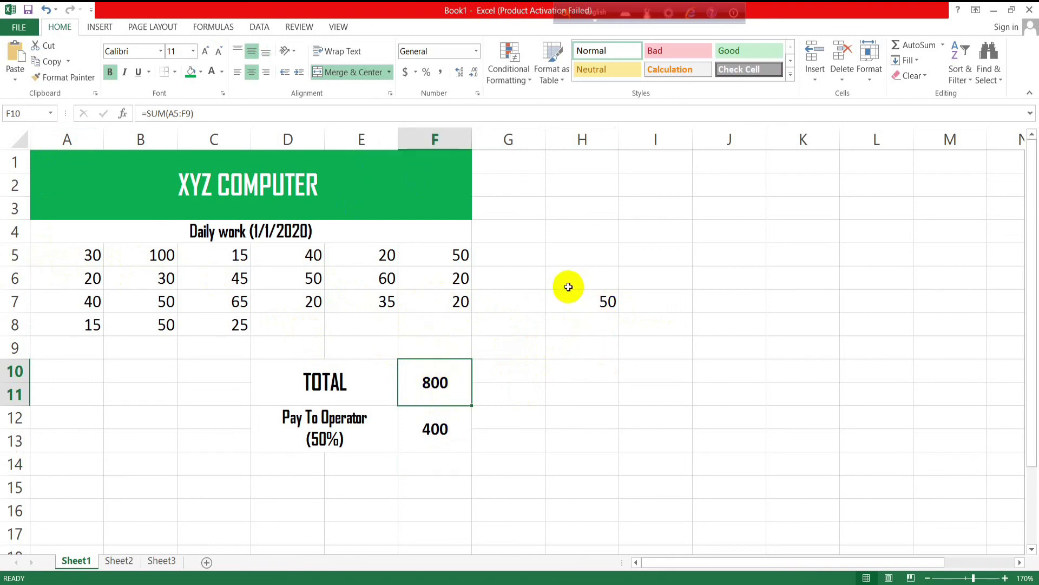
pyautogui.click(239, 395)
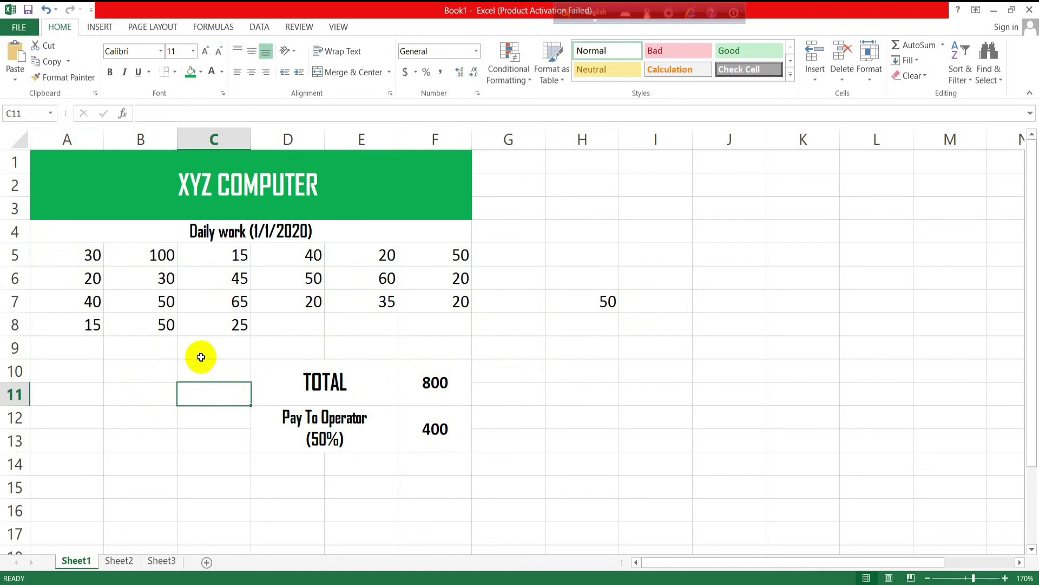
pyautogui.hotkey('ctrl', 'p')
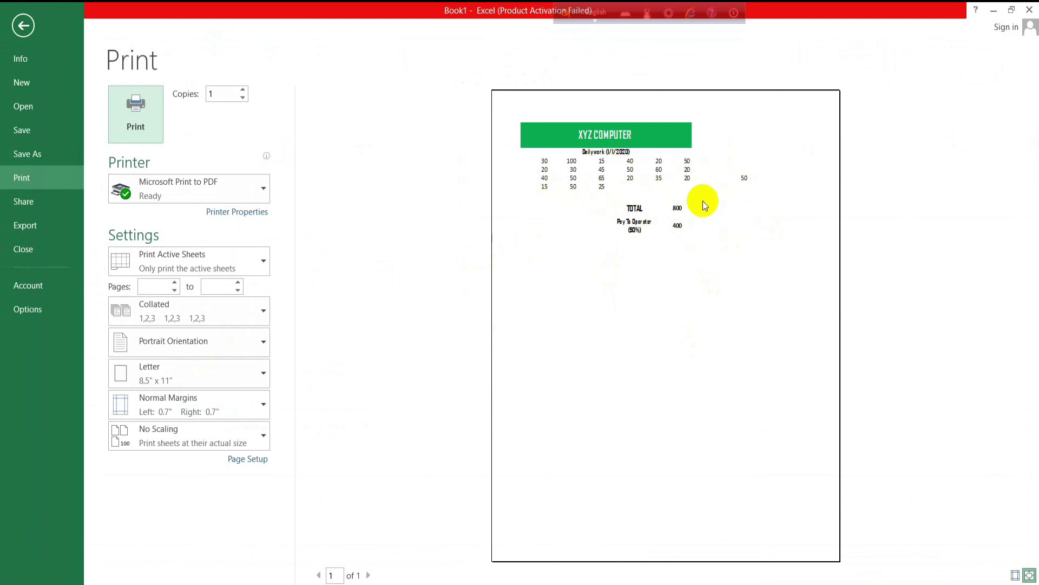
pyautogui.click(823, 392)
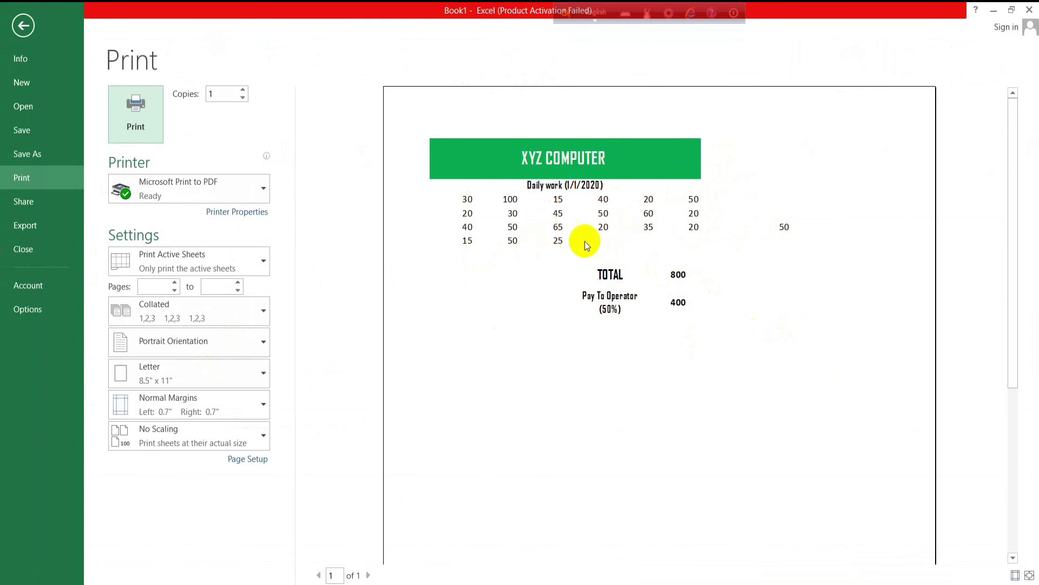
pyautogui.click(20, 33)
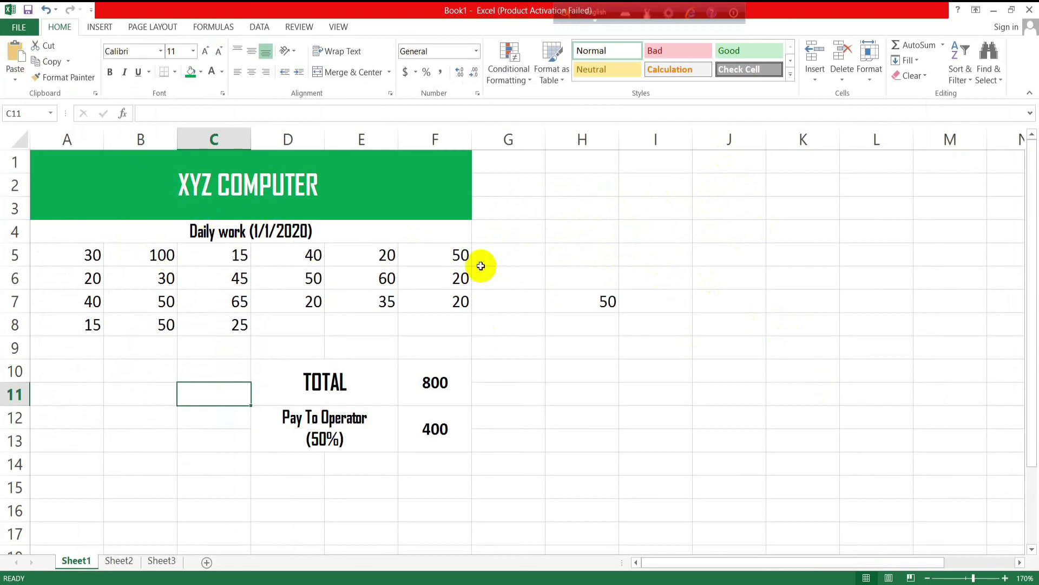
# Clear the stray 50 from H6:H8 and apply All Borders to the A1:F13 table.
pyautogui.moveTo(574, 273); pyautogui.dragTo(611, 325)
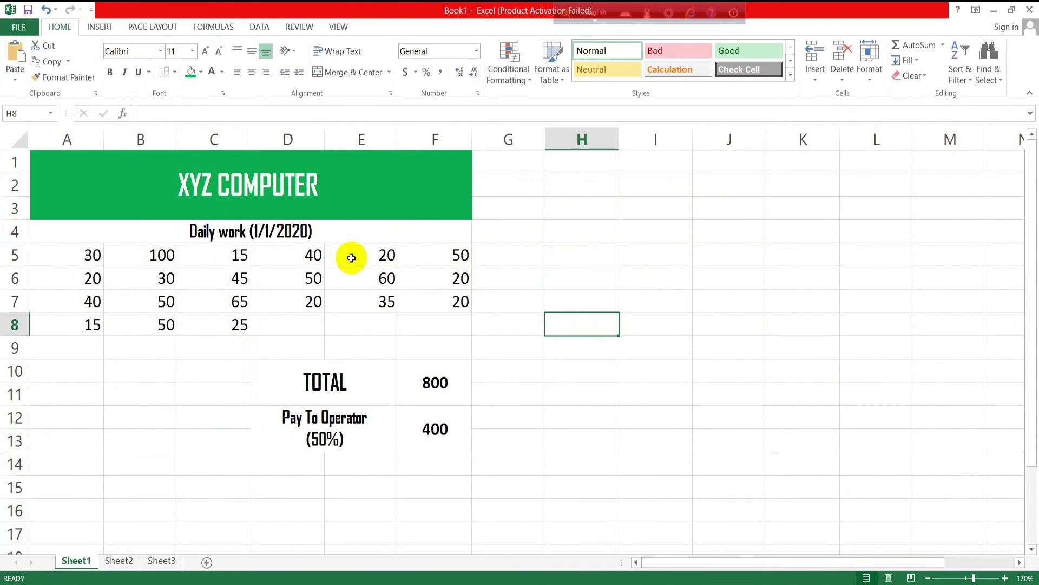
pyautogui.moveTo(86, 195)
pyautogui.mouseDown()
pyautogui.moveTo(122, 289)
pyautogui.moveTo(136, 424)
pyautogui.mouseUp()
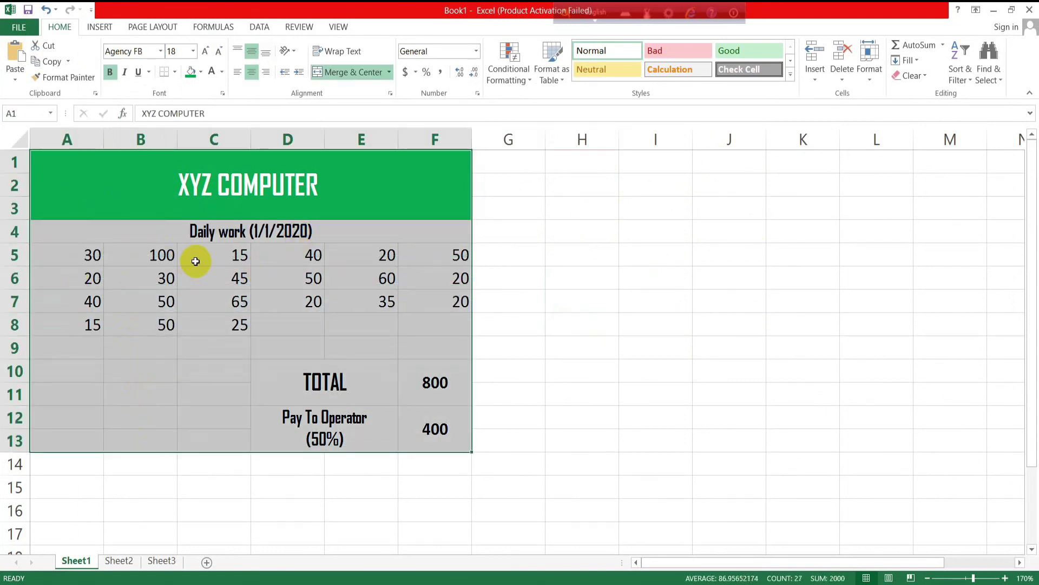
pyautogui.rightClick(73, 199)
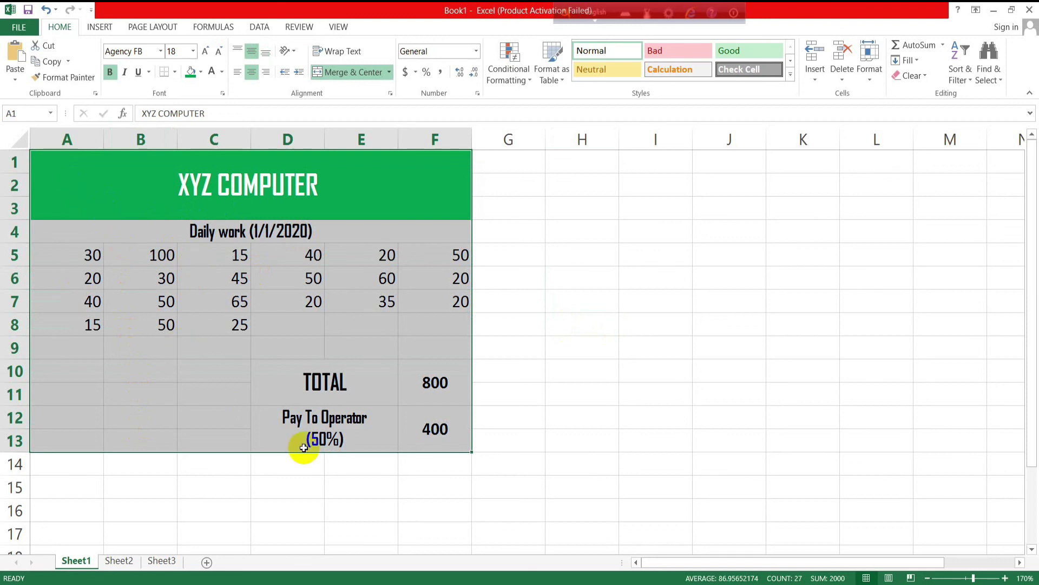
pyautogui.click(174, 72)
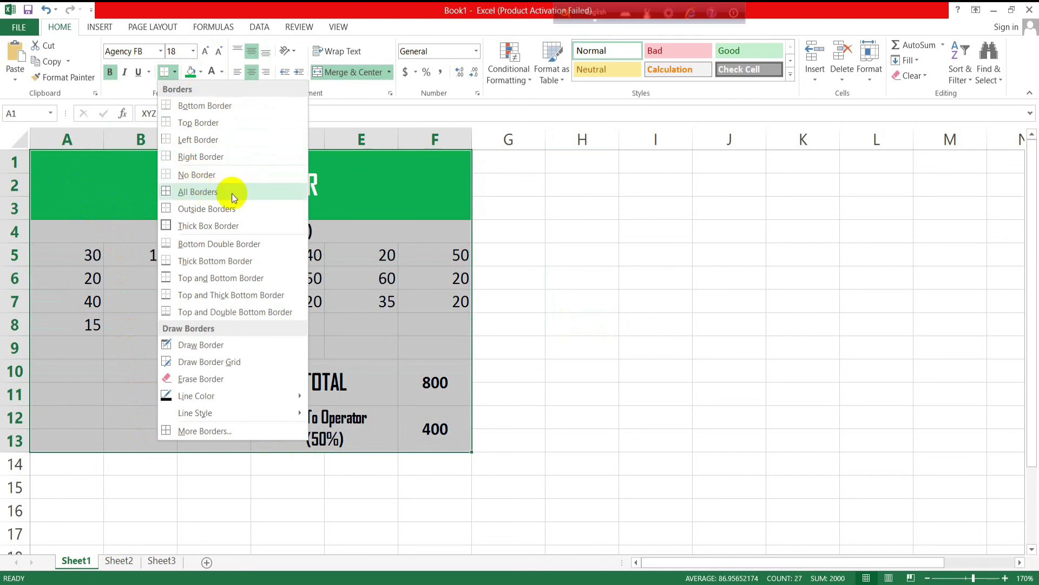
pyautogui.click(250, 193)
pyautogui.click(582, 417)
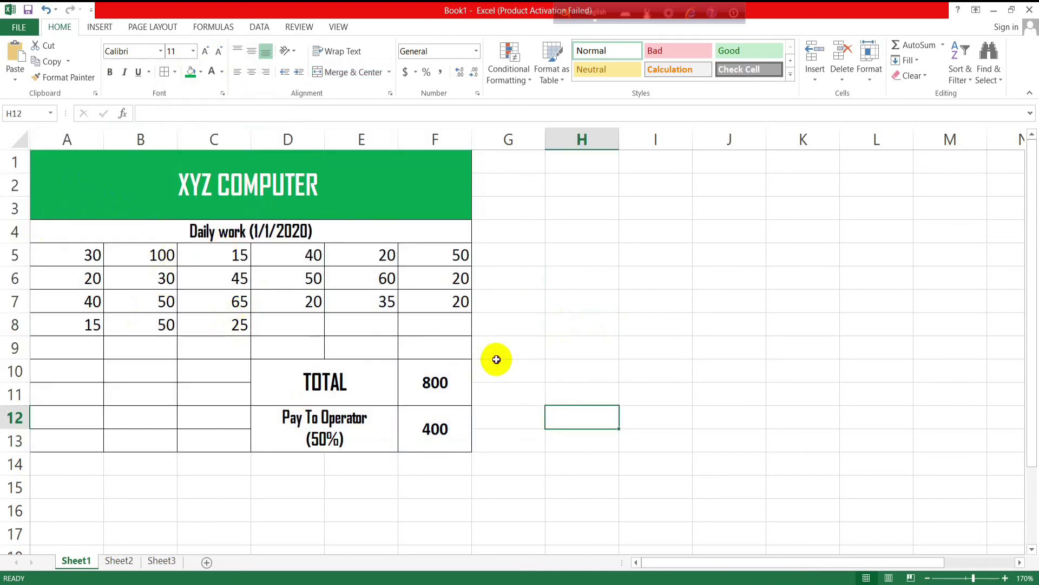
pyautogui.click(510, 379)
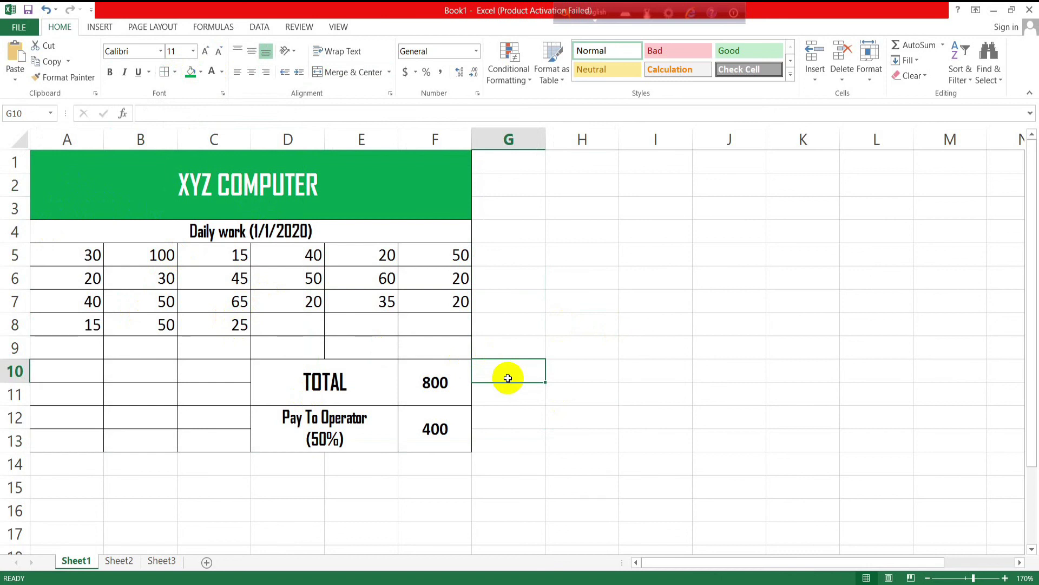
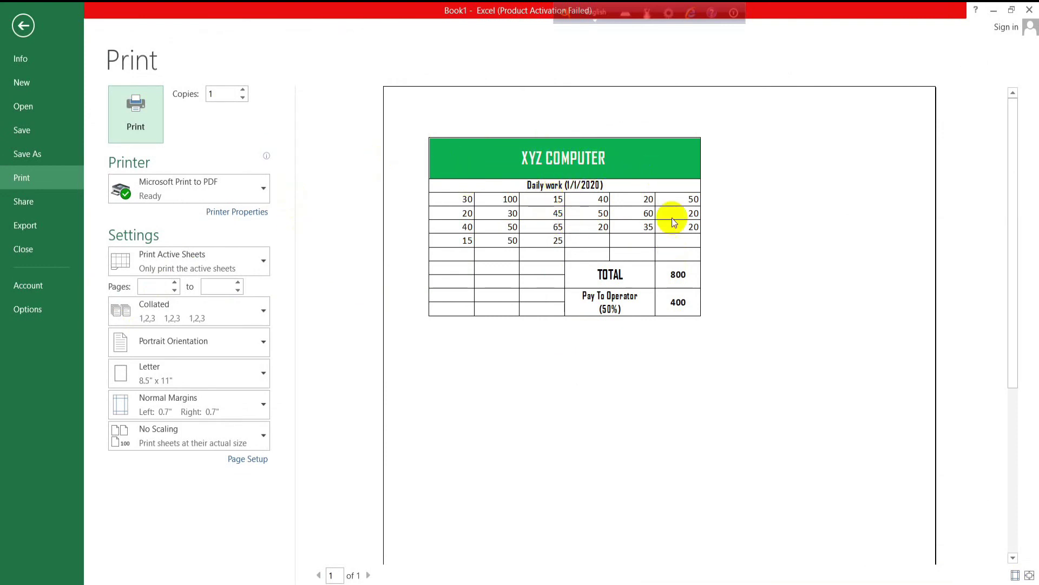
# Exit print preview back to the XYZ COMPUTER sheet, selecting the Daily work row and a row-16 cell.
pyautogui.press('Escape')
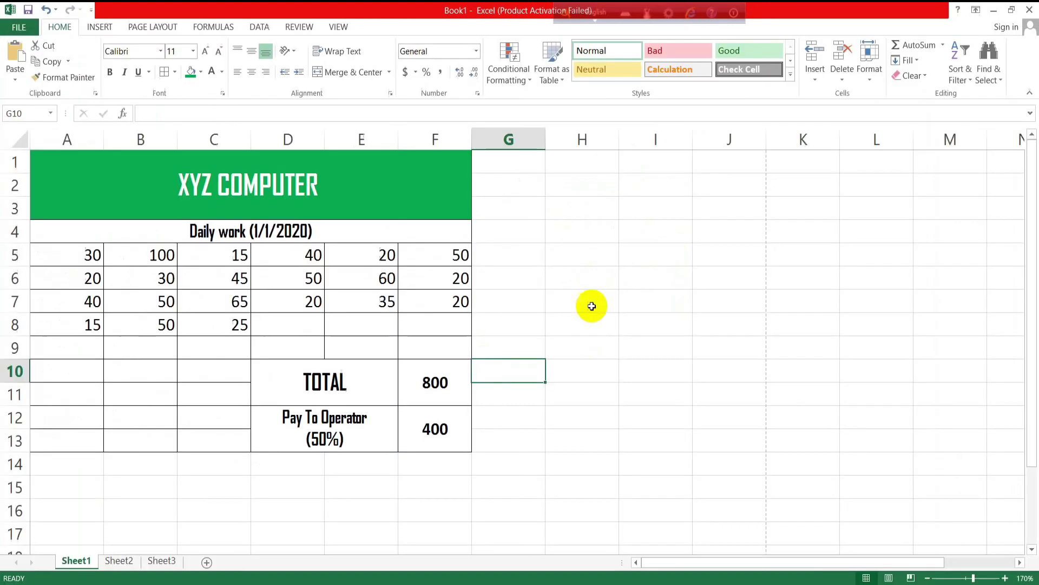
pyautogui.click(478, 338)
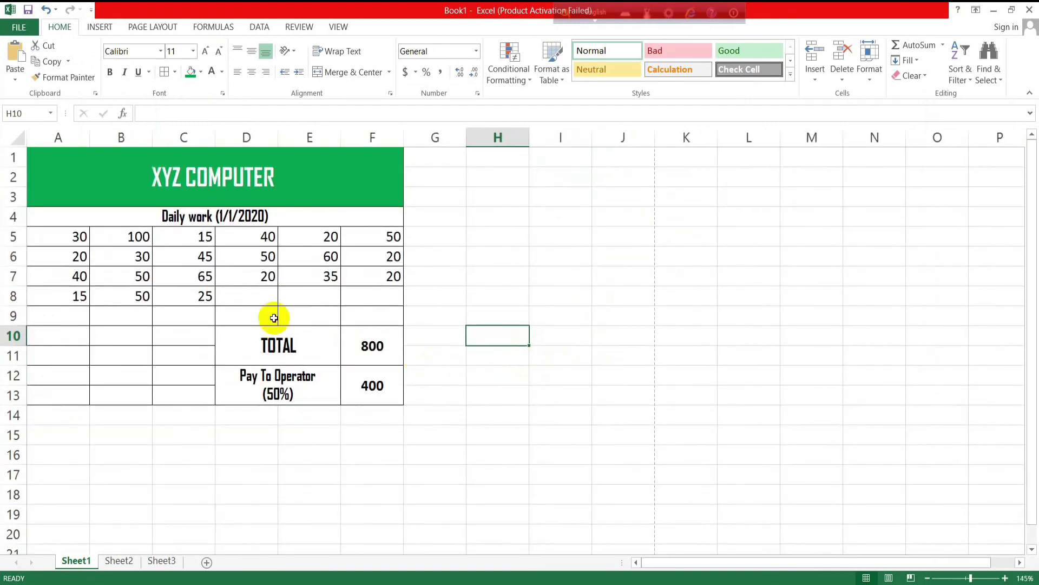
pyautogui.click(225, 215)
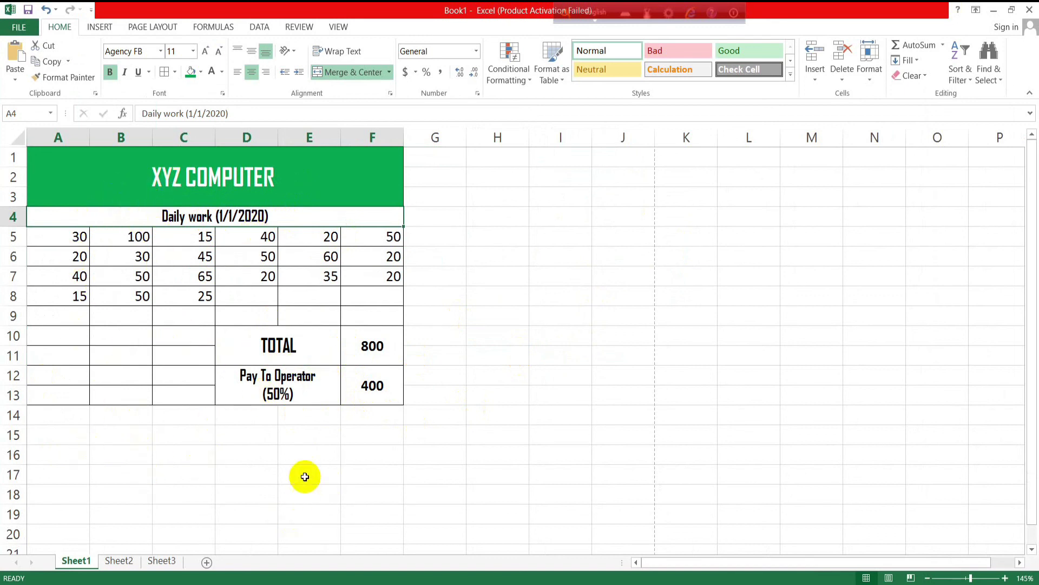
pyautogui.scroll(-1, 301, 476)
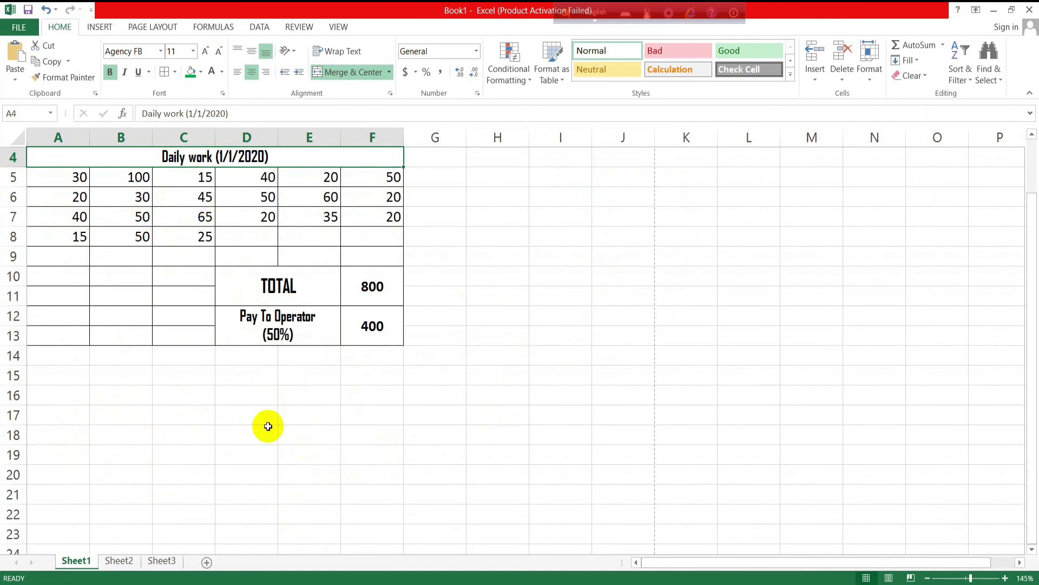
pyautogui.click(130, 395)
pyautogui.scroll(1, 149, 254)
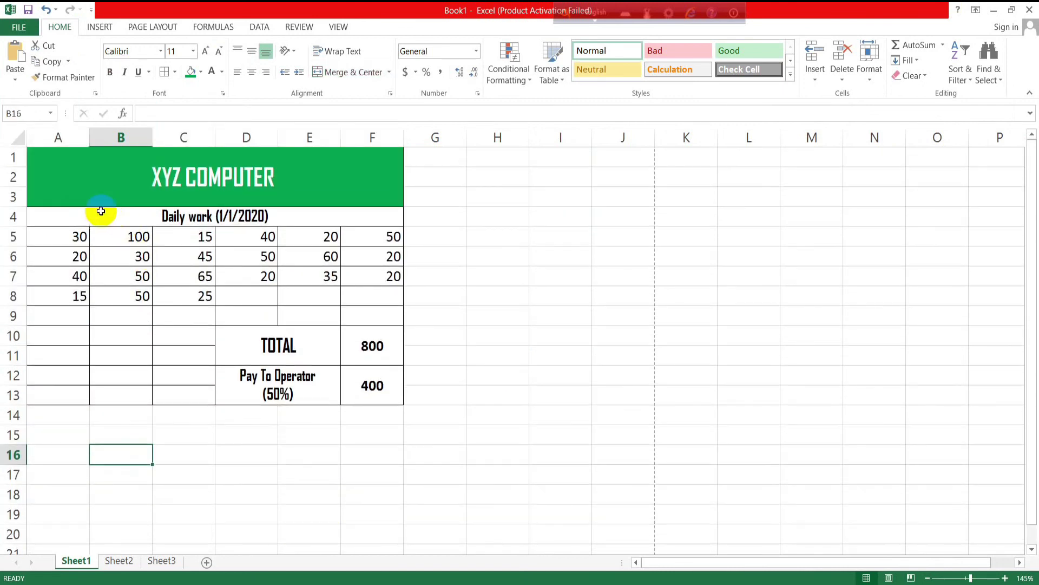
# Select the table range A1:F13 and pick up its formatting with Format Painter.
pyautogui.moveTo(60, 184); pyautogui.dragTo(190, 379)
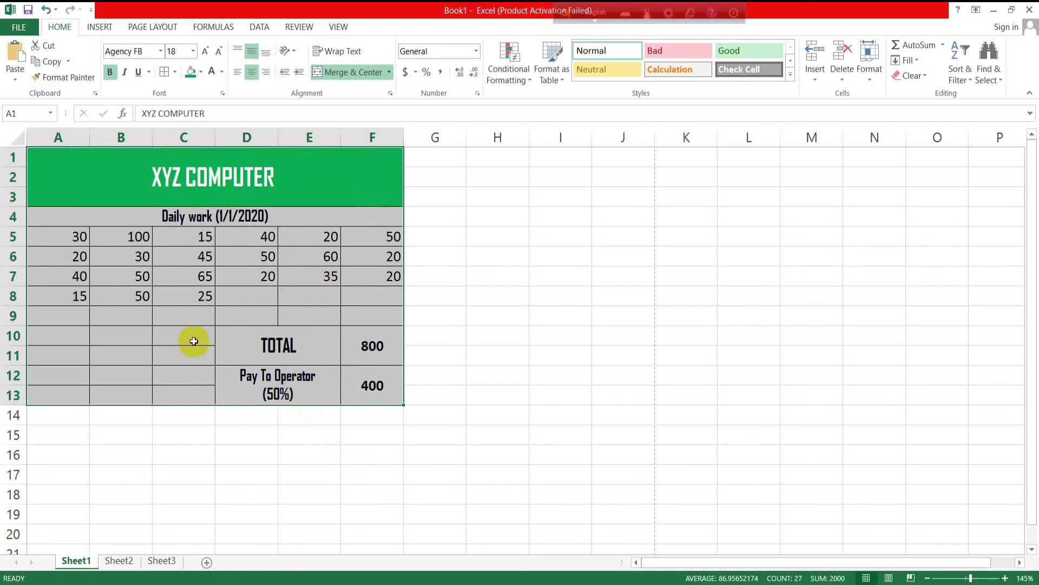
pyautogui.click(73, 79)
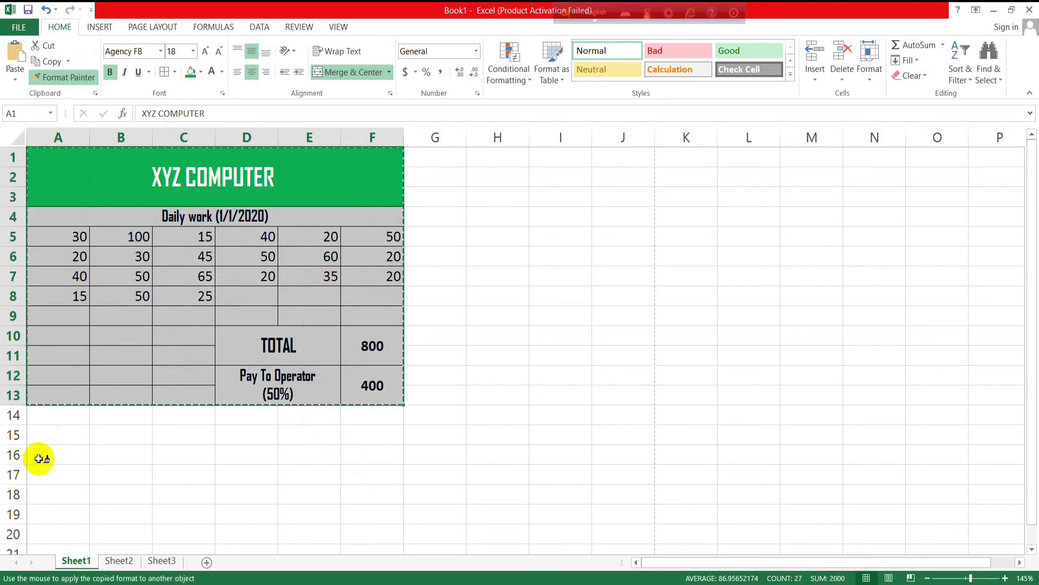
pyautogui.scroll(-1, 39, 457)
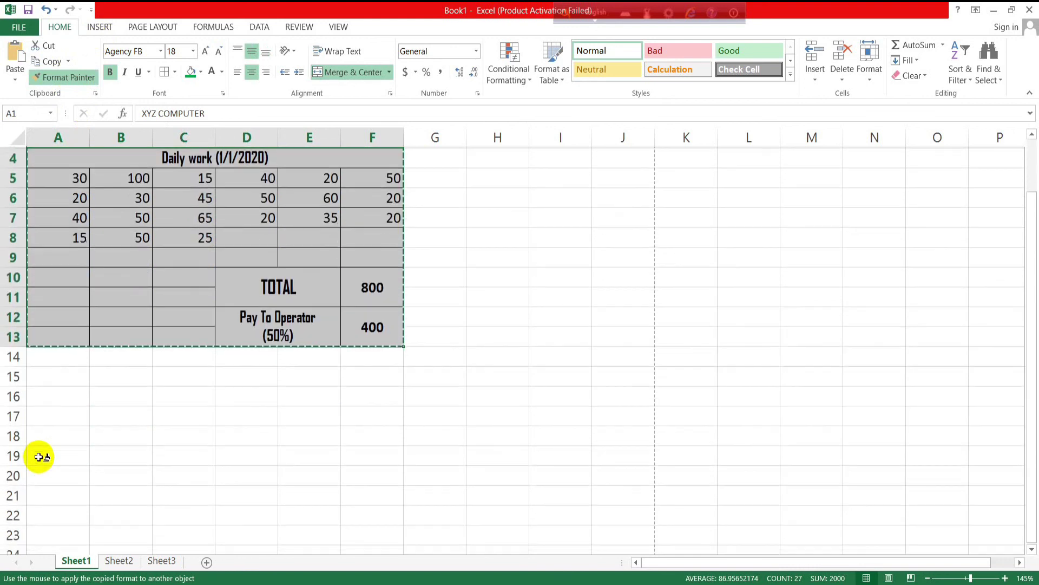
pyautogui.click(38, 395)
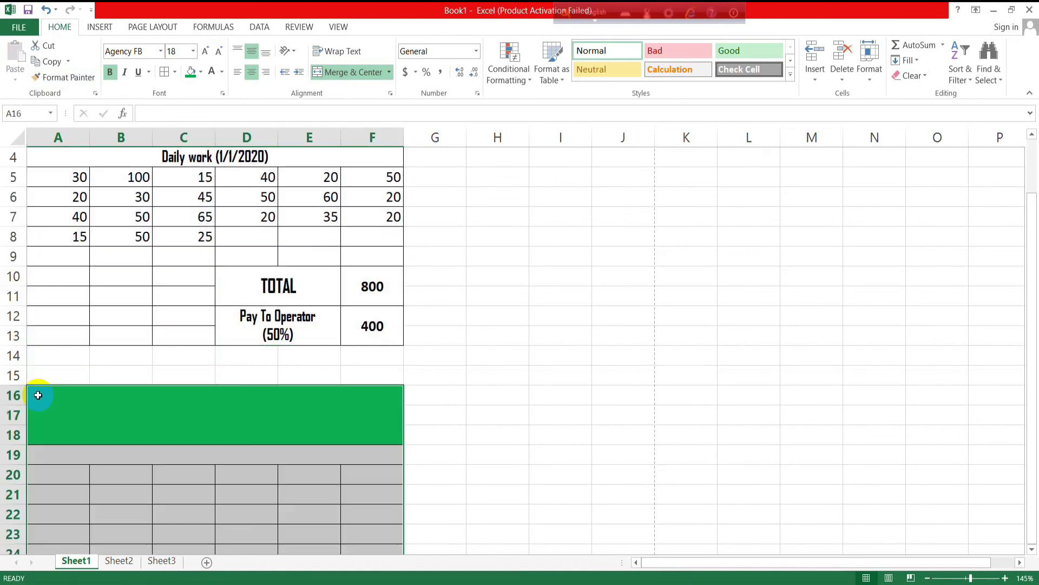
pyautogui.click(372, 356)
pyautogui.scroll(1, 235, 259)
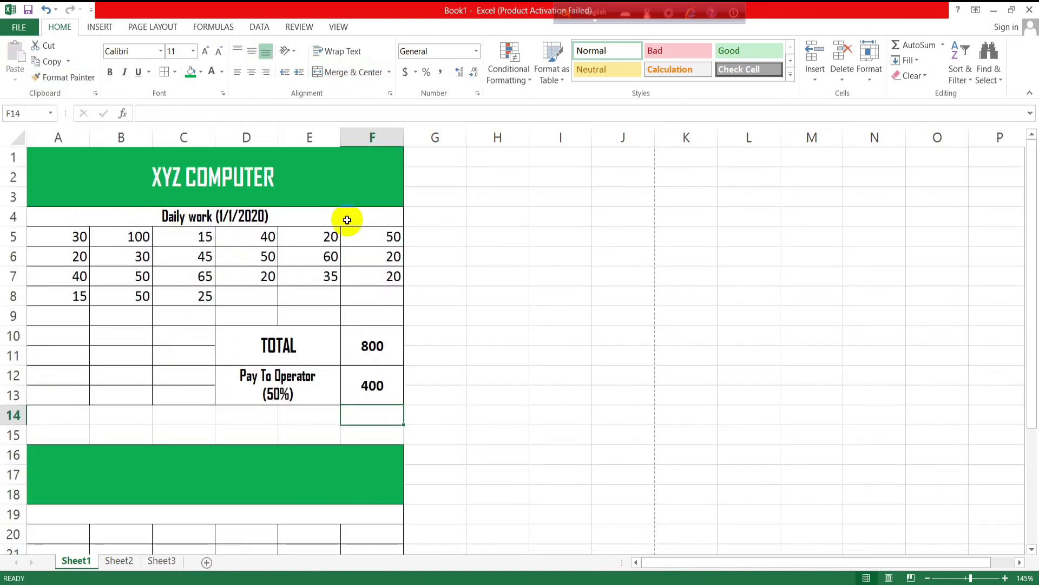
pyautogui.scroll(-2, 206, 343)
pyautogui.click(206, 371)
pyautogui.click(208, 420)
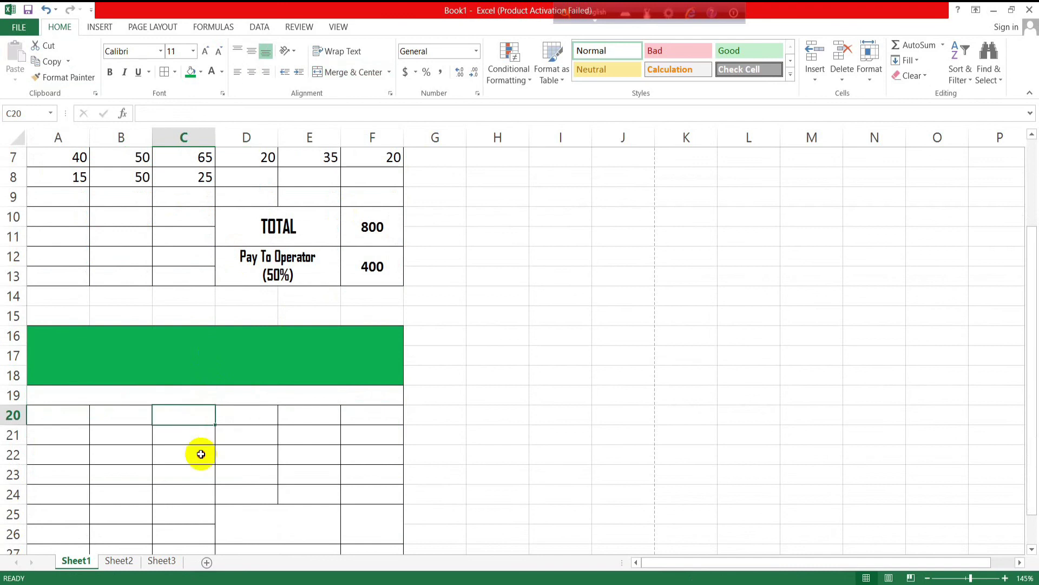
pyautogui.click(143, 452)
pyautogui.click(268, 421)
pyautogui.click(372, 417)
pyautogui.scroll(2, 244, 379)
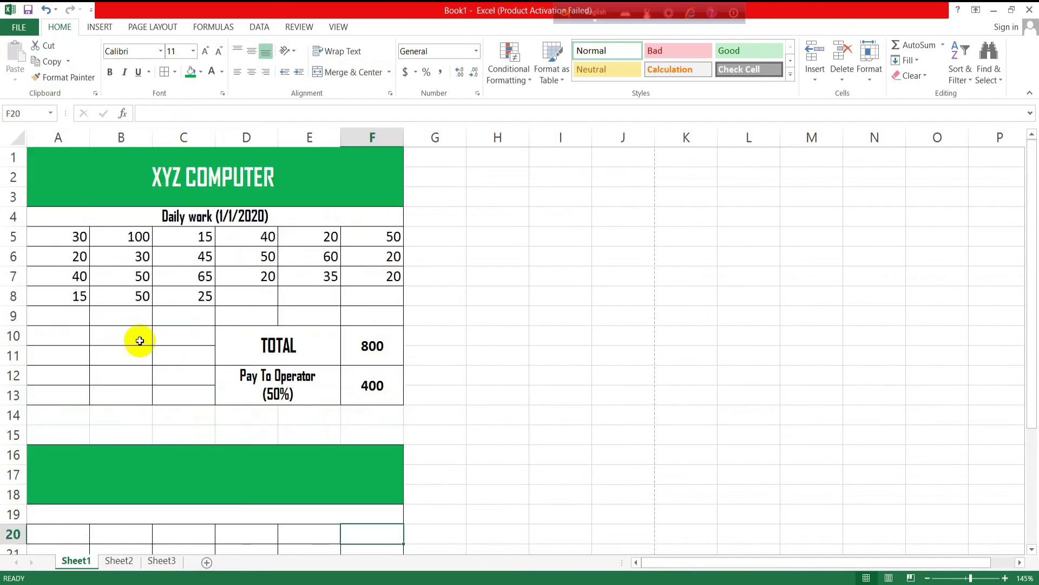
pyautogui.scroll(-1, 325, 414)
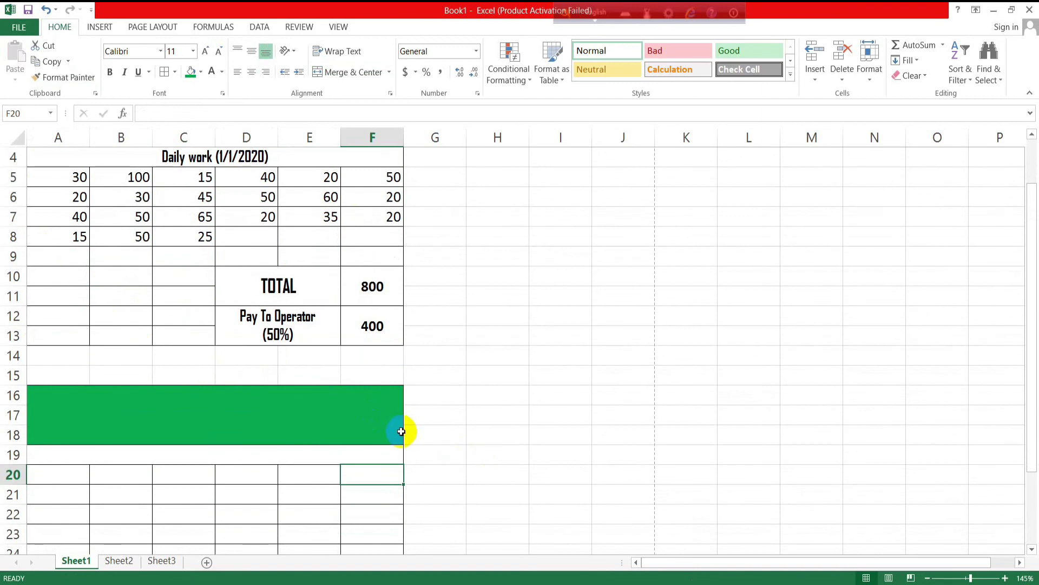
pyautogui.click(394, 434)
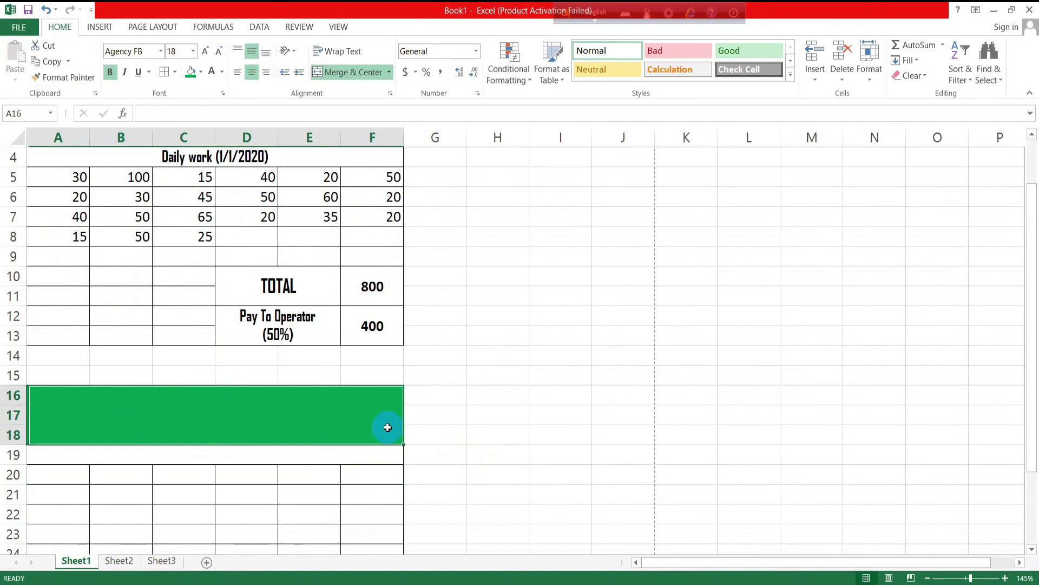
pyautogui.click(547, 417)
pyautogui.scroll(2, 461, 410)
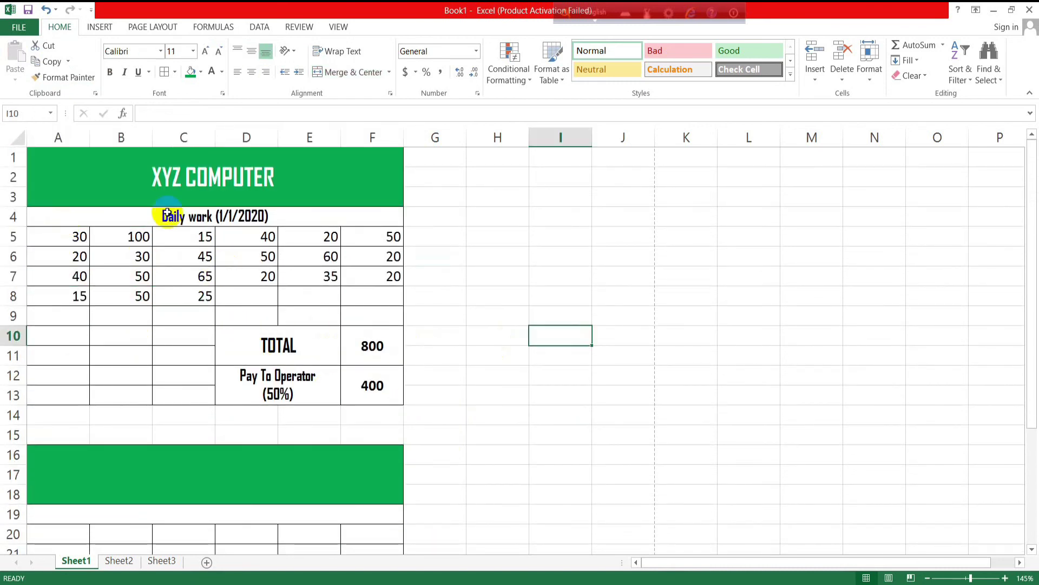
pyautogui.moveTo(64, 239); pyautogui.dragTo(353, 309)
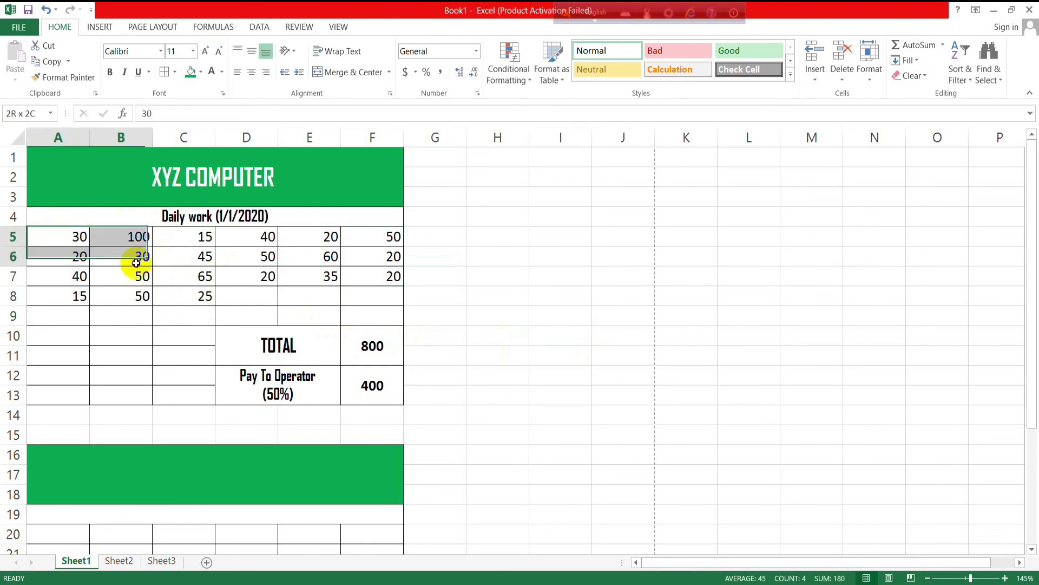